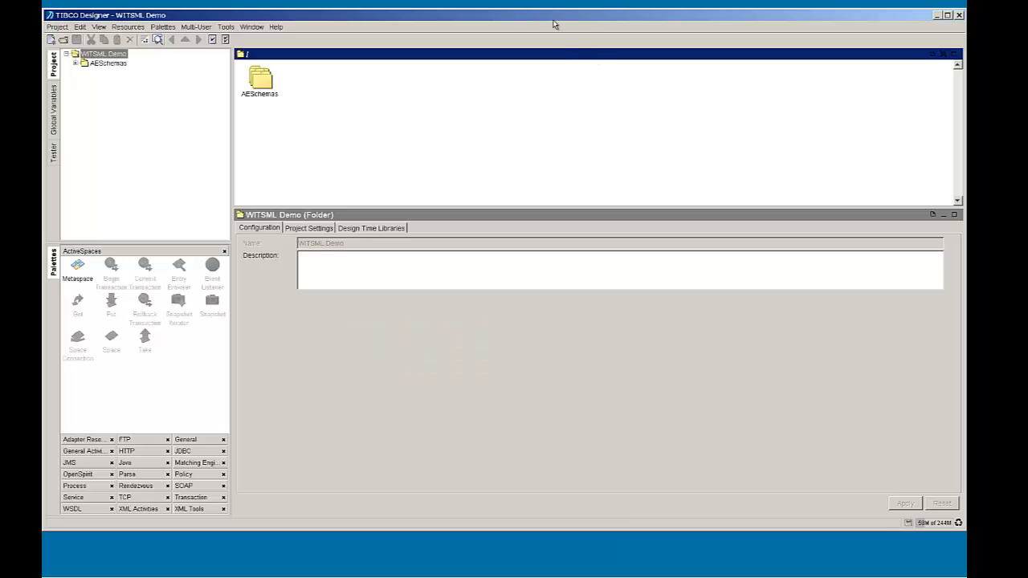
- Start importing resources into the WITSML Demo project with the format set to Folder, and browse for the source folder
{"action": "left_click_drag", "start_coordinate": [545, 17], "coordinate": [548, 19]}
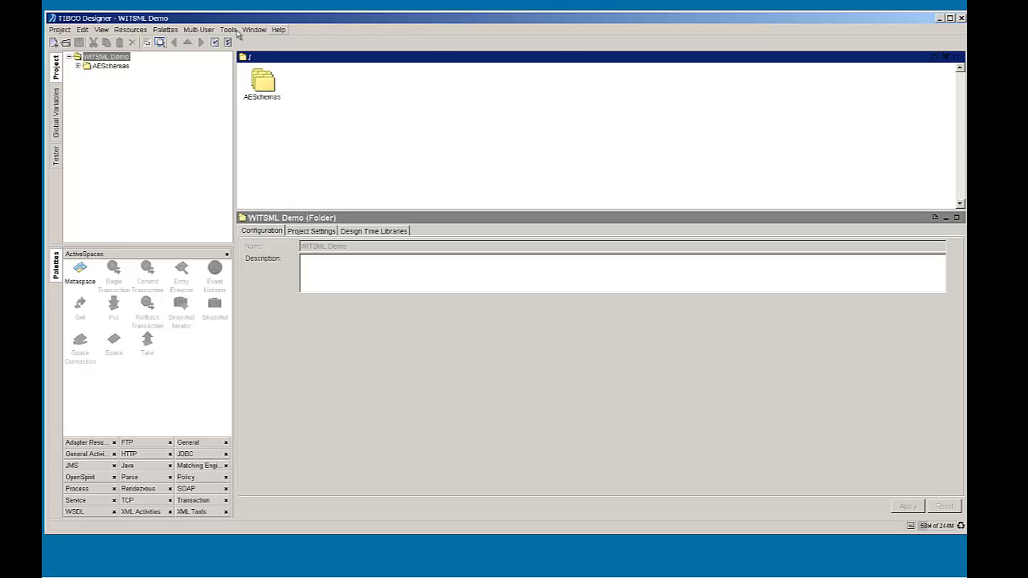
{"action": "left_click", "coordinate": [61, 30]}
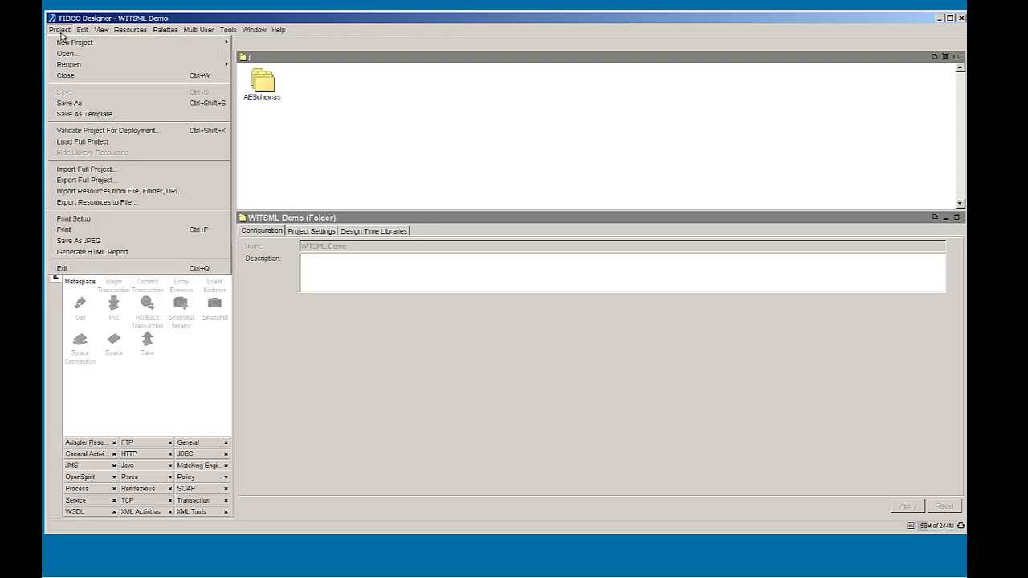
{"action": "left_click", "coordinate": [133, 194]}
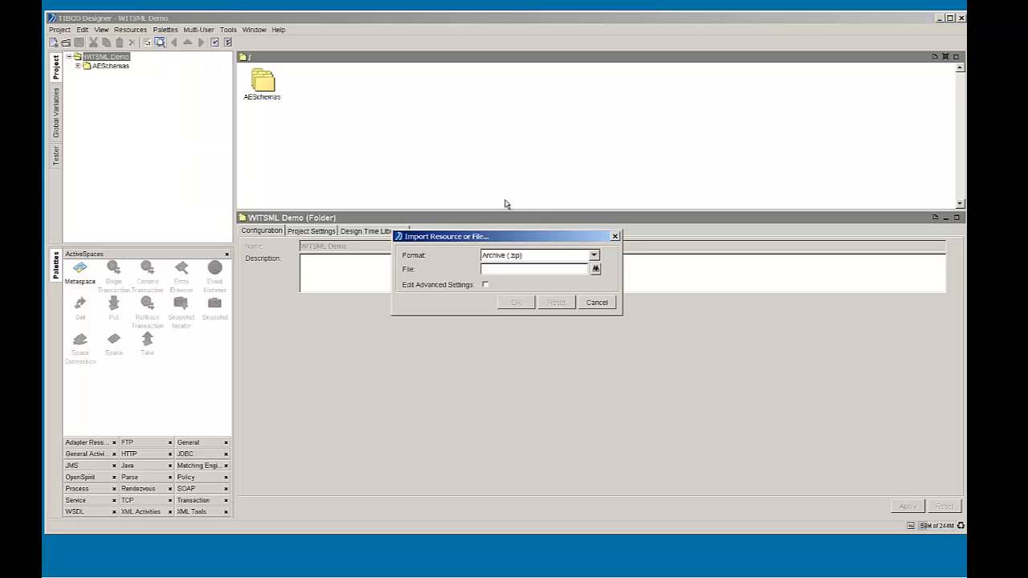
{"action": "left_click", "coordinate": [594, 255]}
{"action": "left_click", "coordinate": [531, 299]}
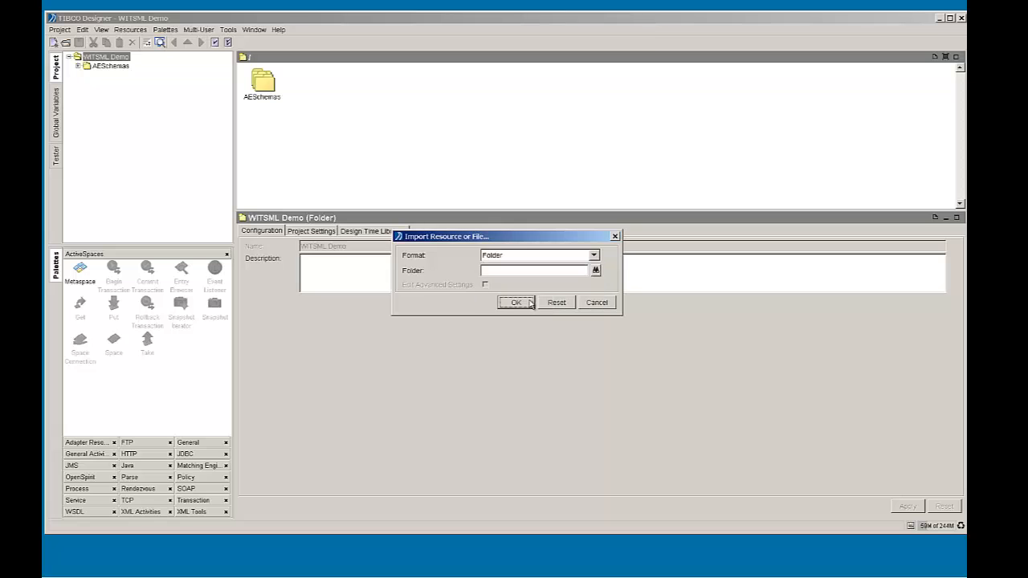
{"action": "left_click", "coordinate": [595, 272]}
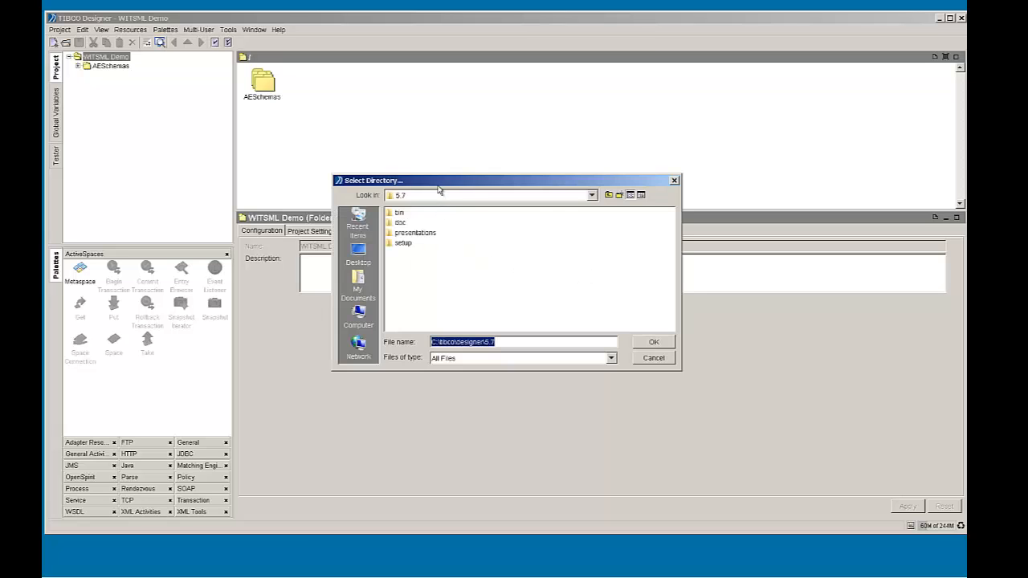
- Choose the folder C:\dev\XML Schemas as the source and import it into the project
{"action": "left_click_drag", "start_coordinate": [440, 187], "coordinate": [432, 141]}
{"action": "left_click", "coordinate": [354, 269]}
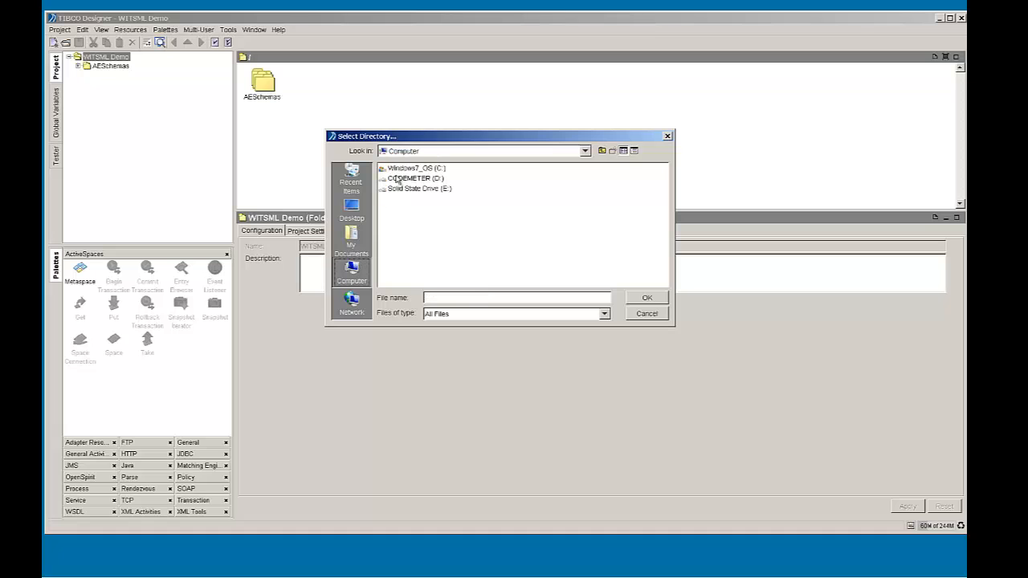
{"action": "double_click", "coordinate": [413, 171]}
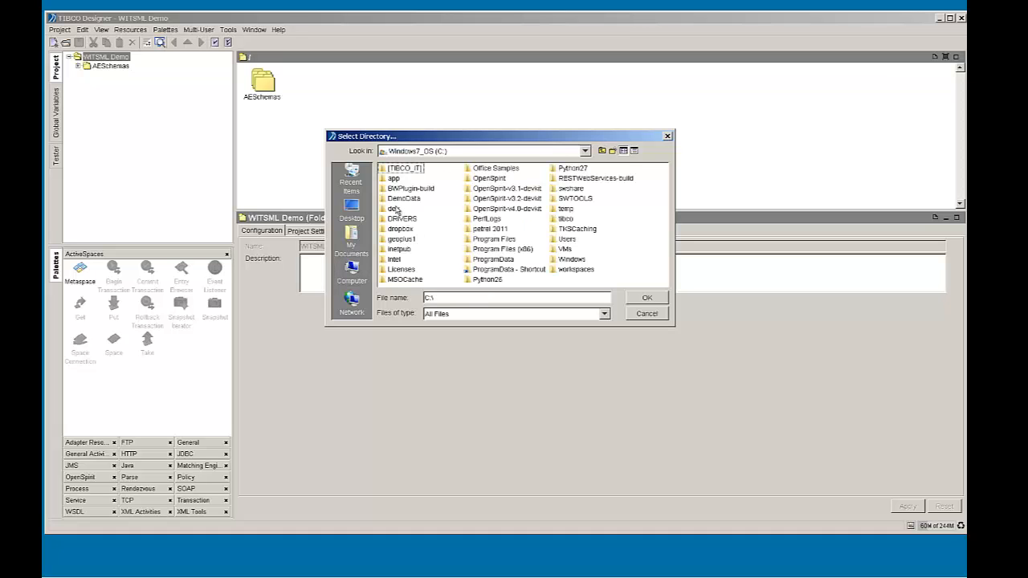
{"action": "double_click", "coordinate": [398, 209]}
{"action": "left_click_drag", "start_coordinate": [459, 285], "coordinate": [627, 286]}
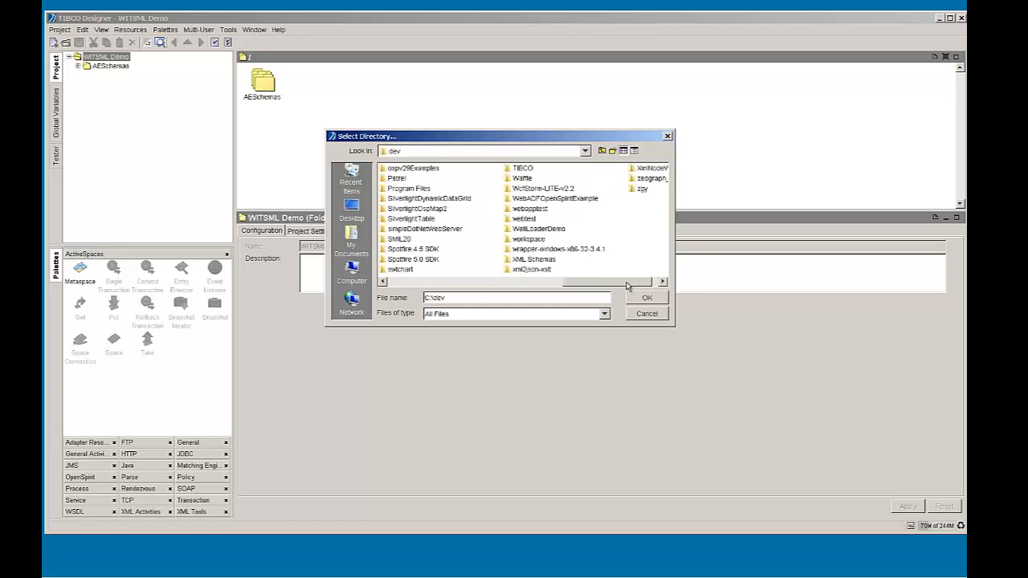
{"action": "left_click", "coordinate": [534, 261]}
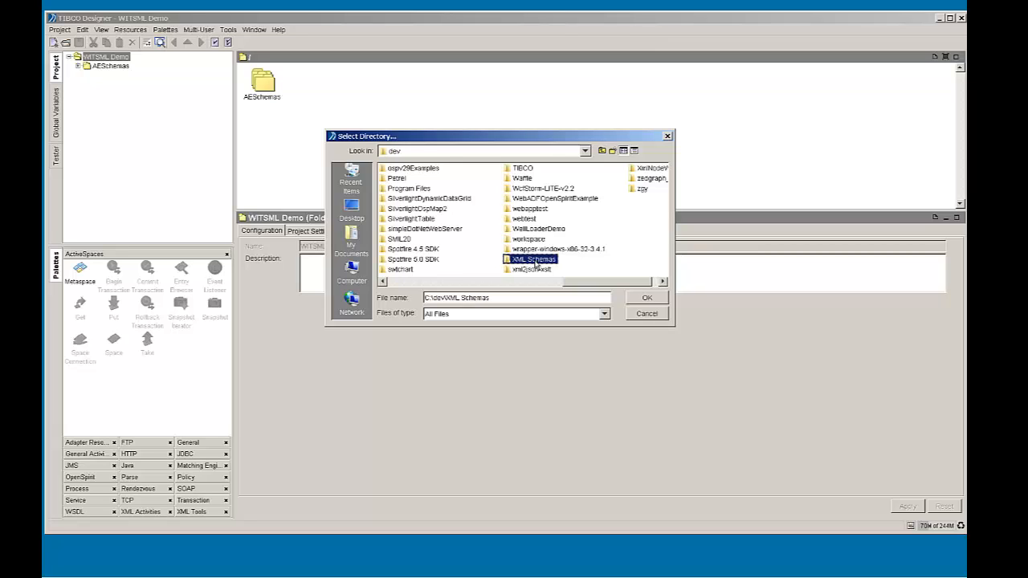
{"action": "left_click", "coordinate": [647, 300]}
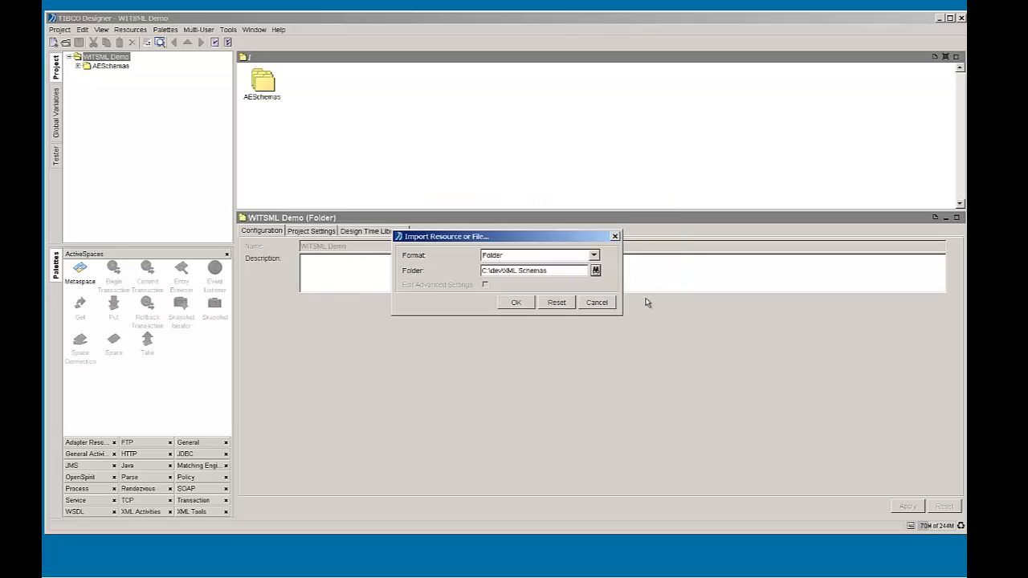
{"action": "left_click", "coordinate": [518, 302]}
{"action": "left_click", "coordinate": [518, 295]}
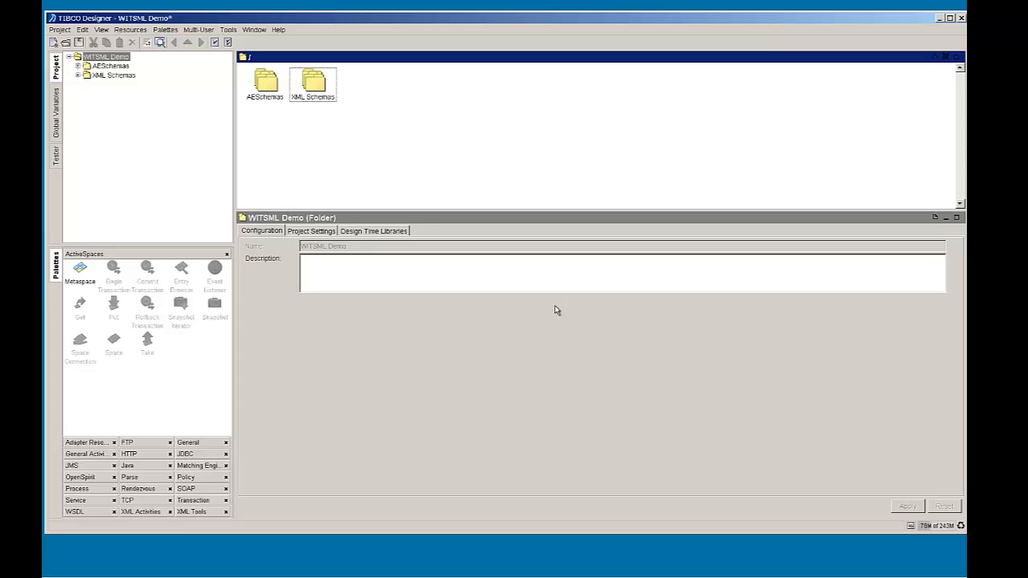
- Examine the schemas in the imported WITSML folder and the contents of the gml and iso folders
{"action": "double_click", "coordinate": [320, 90]}
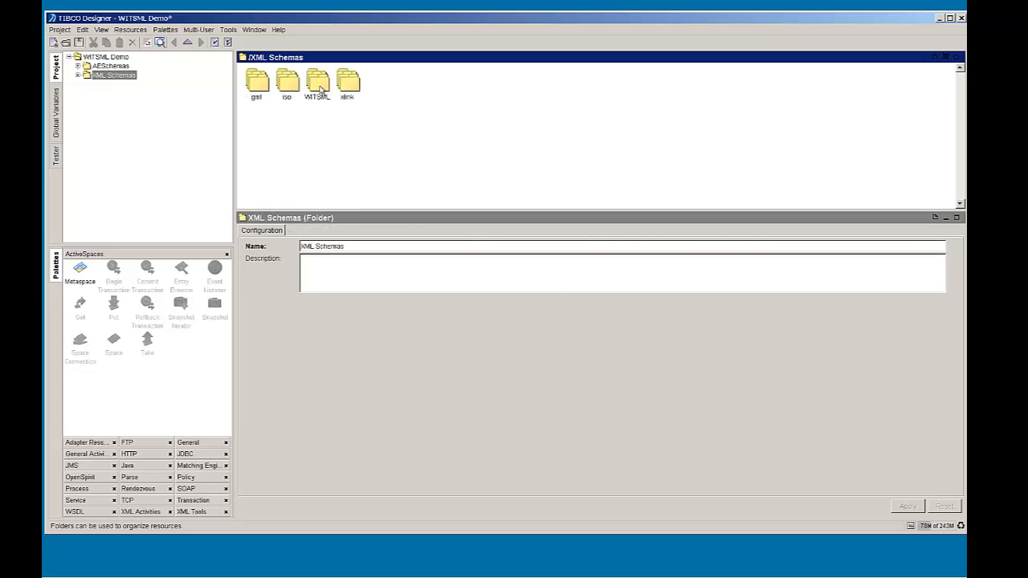
{"action": "double_click", "coordinate": [321, 89]}
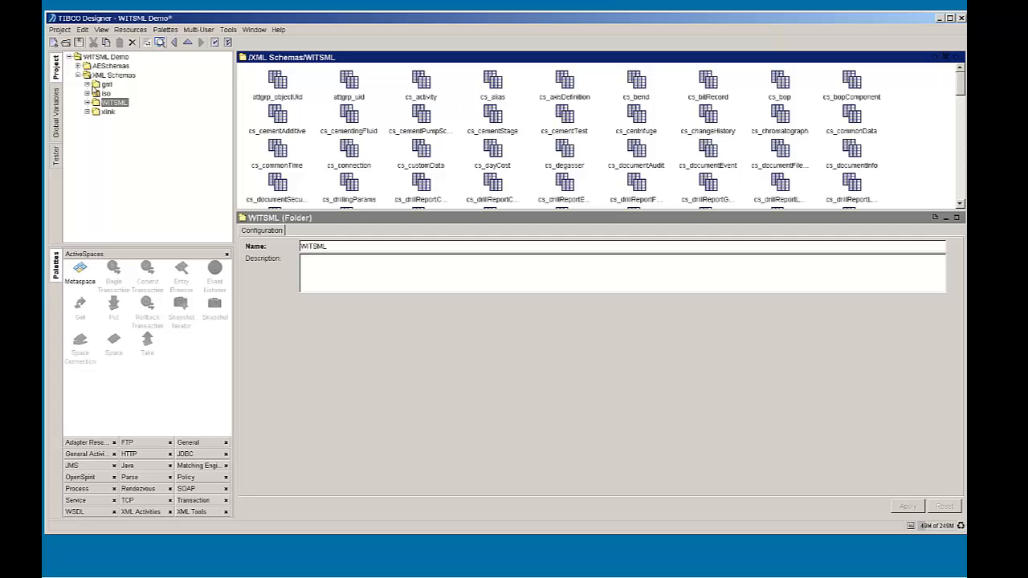
{"action": "left_click", "coordinate": [86, 84]}
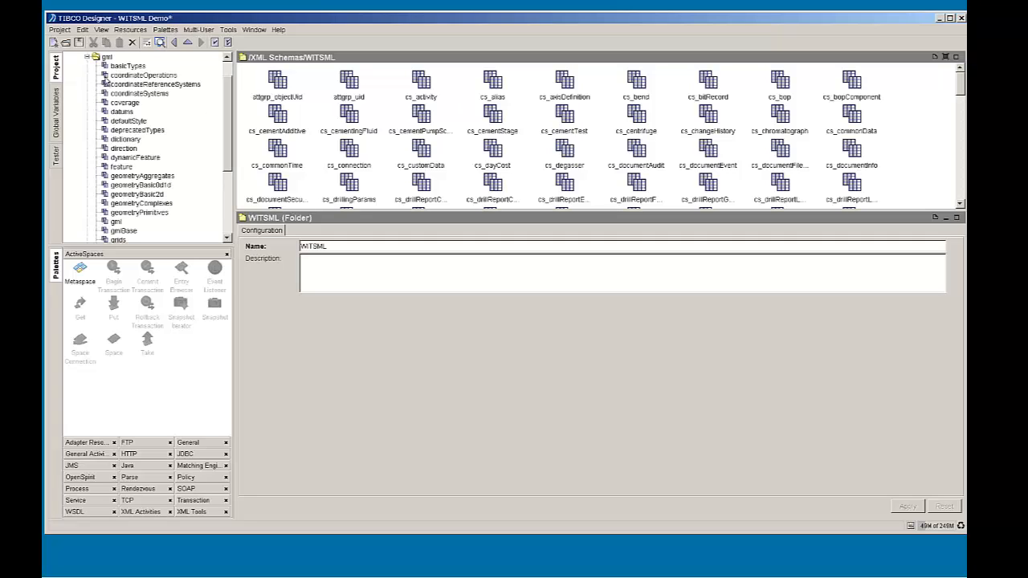
{"action": "left_click", "coordinate": [87, 58]}
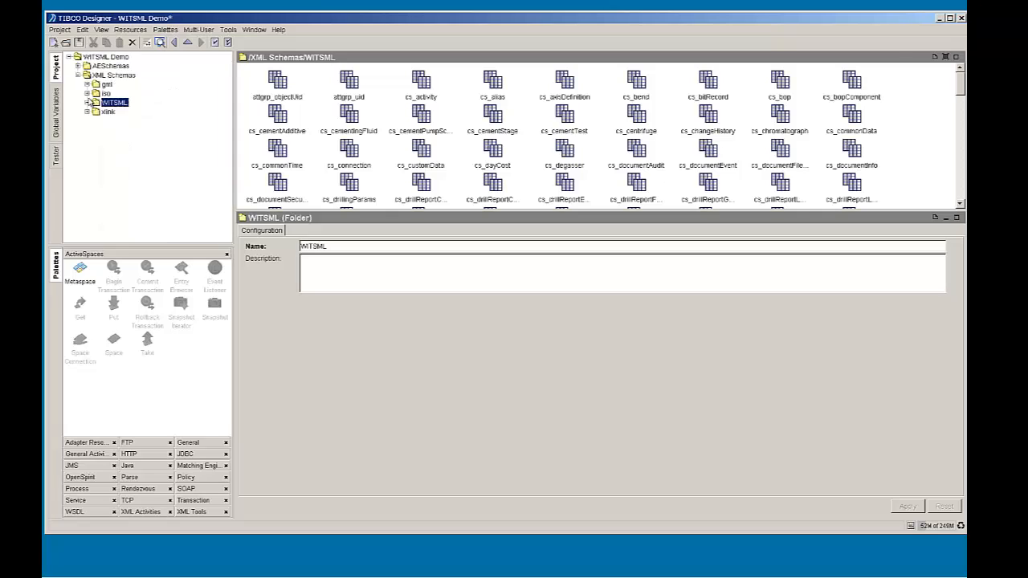
{"action": "left_click", "coordinate": [87, 93]}
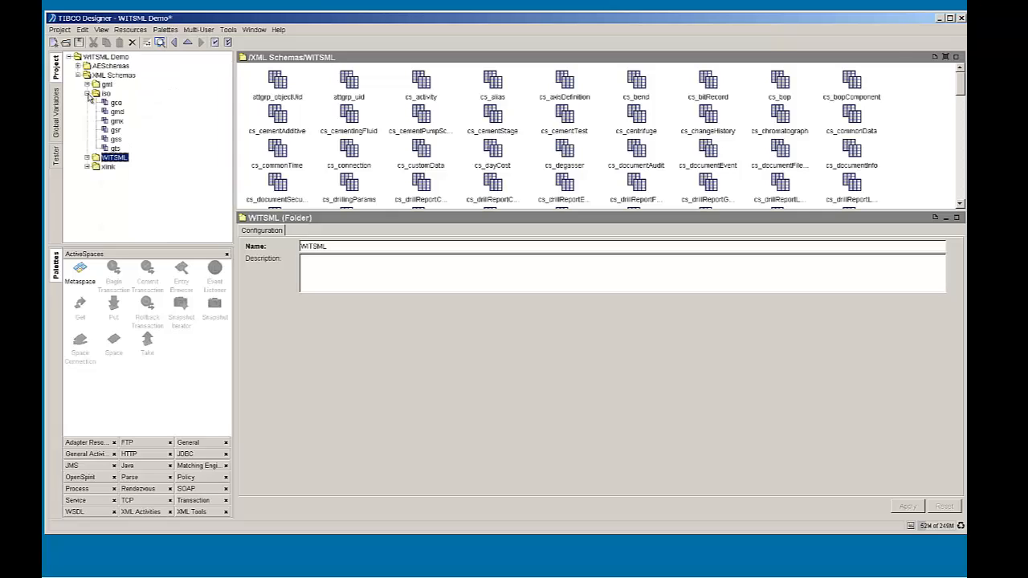
{"action": "left_click", "coordinate": [86, 93]}
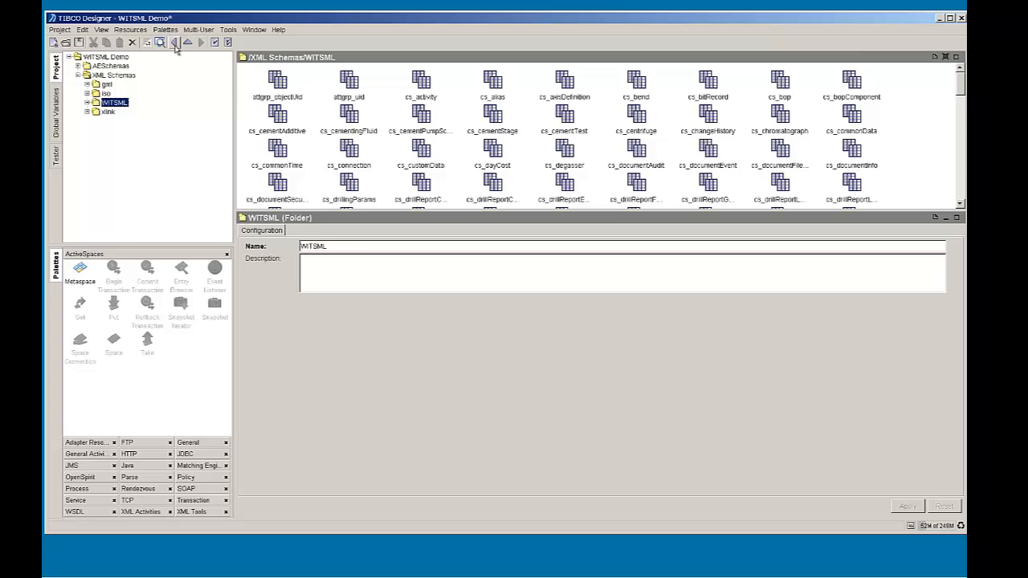
- Validate the WITSML schema folder and return to the XML Schemas folder, collapsed in the project tree
{"action": "left_click", "coordinate": [215, 41]}
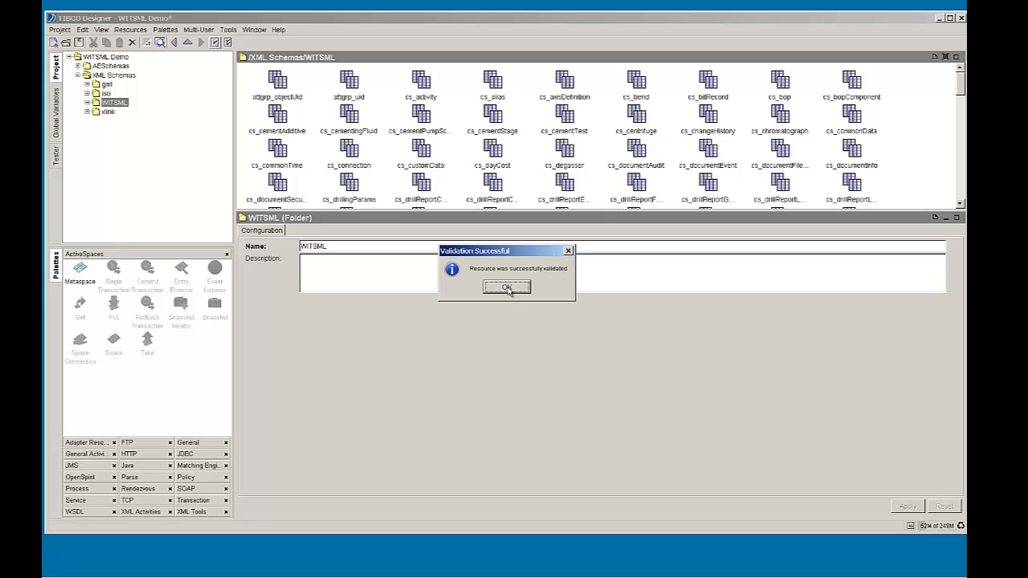
{"action": "left_click", "coordinate": [507, 288]}
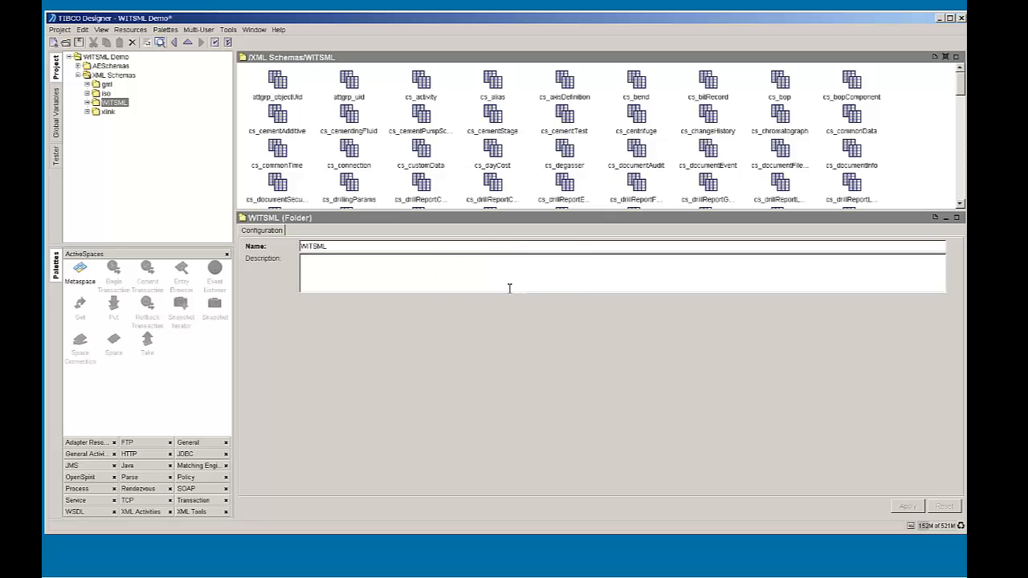
{"action": "left_click", "coordinate": [100, 75]}
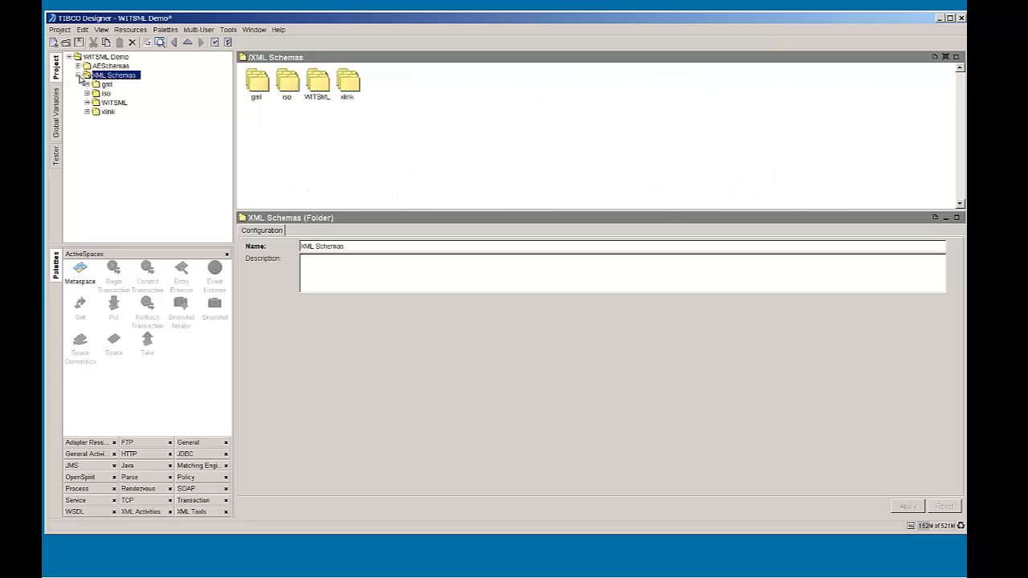
{"action": "left_click", "coordinate": [77, 76]}
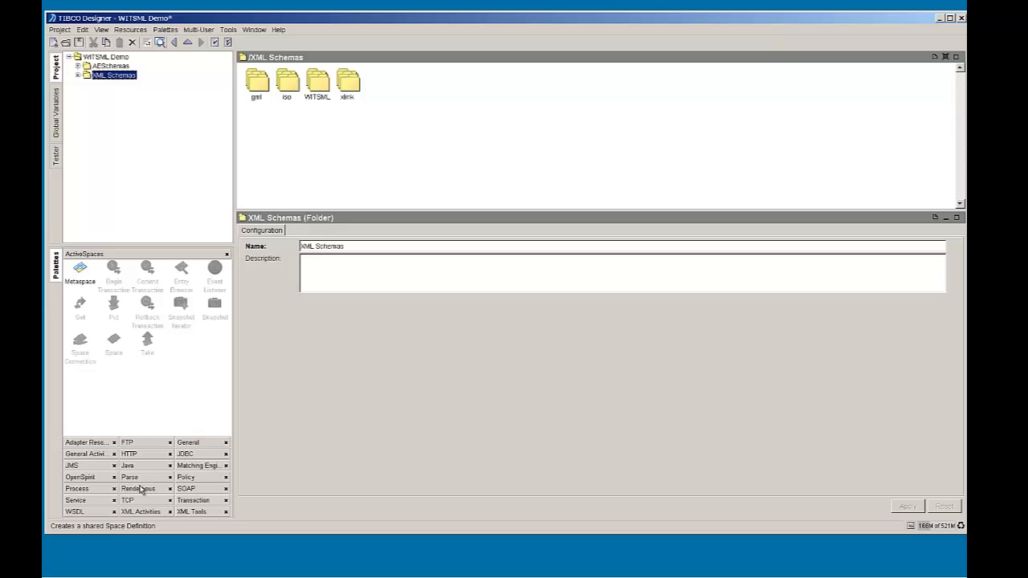
- Add an OpenSpirit Data Connection to the XML Schemas folder and name it OW Copy Project
{"action": "left_click", "coordinate": [80, 477]}
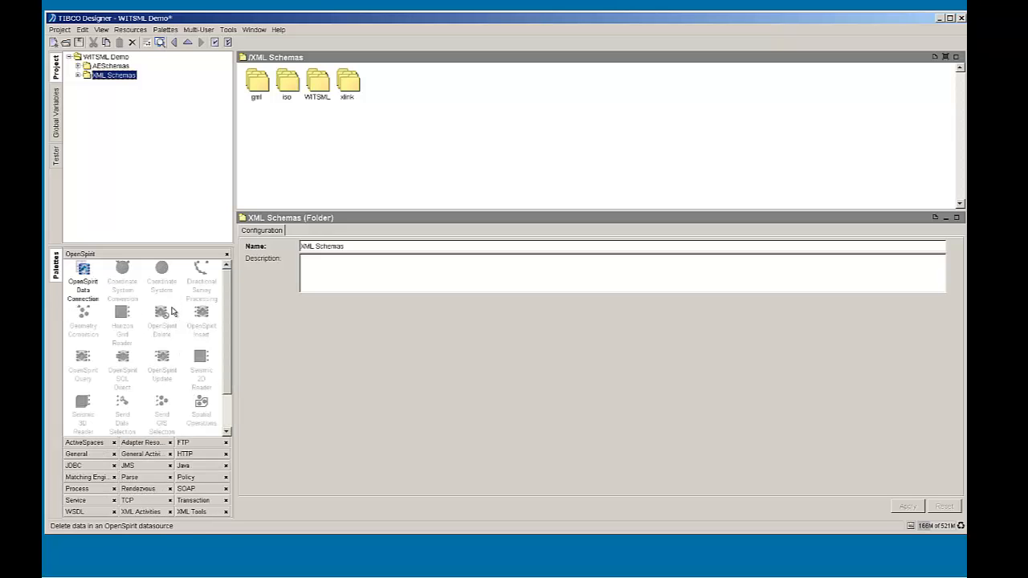
{"action": "left_click_drag", "start_coordinate": [83, 269], "coordinate": [405, 98]}
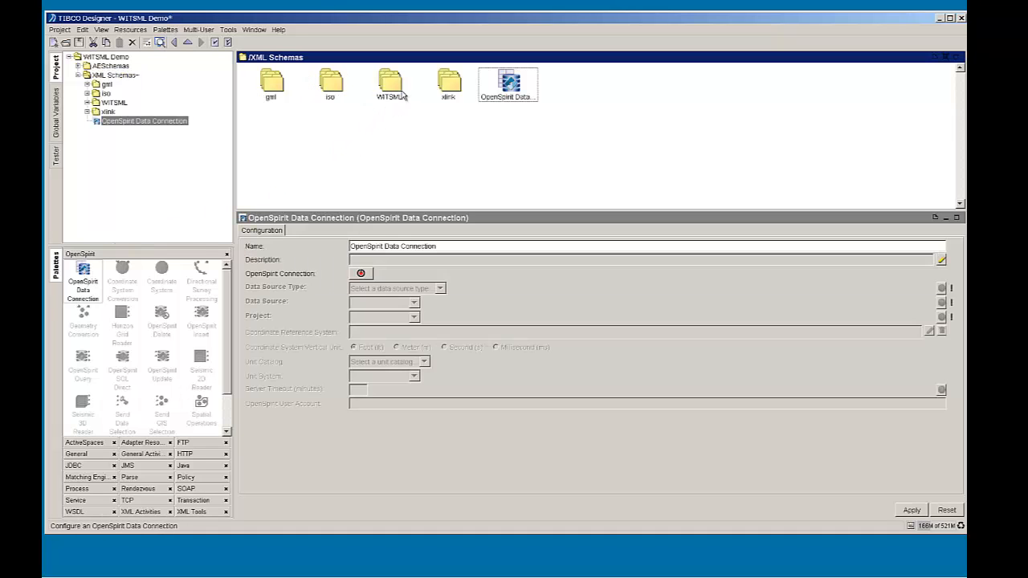
{"action": "left_click_drag", "start_coordinate": [442, 250], "coordinate": [339, 249]}
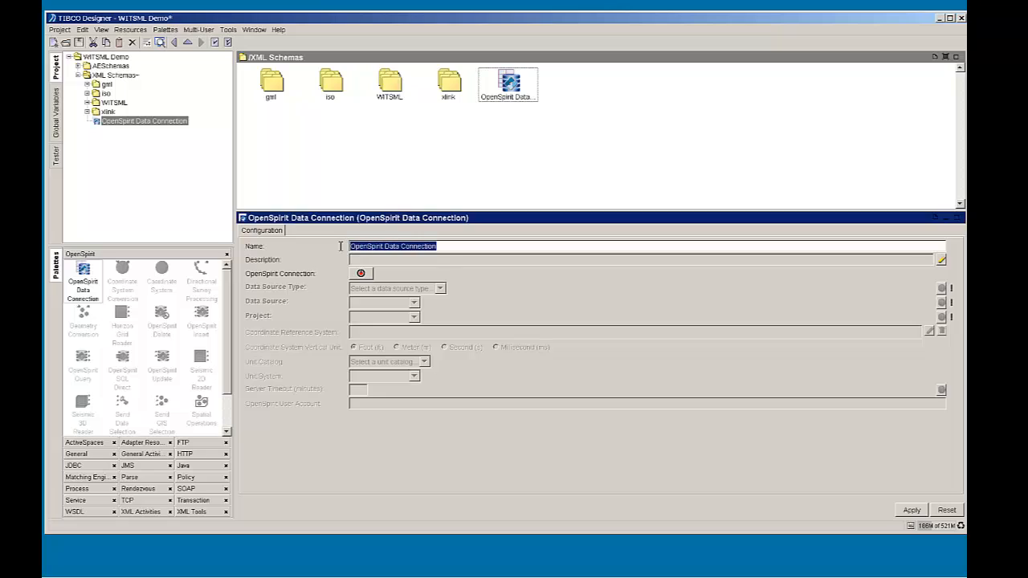
{"action": "type", "text": "OW Copy Project"}
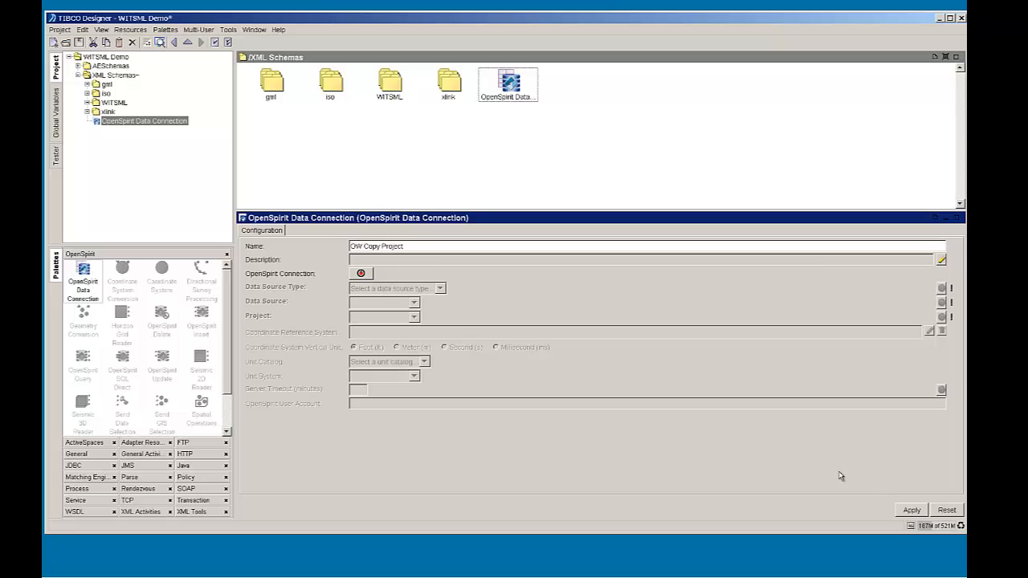
{"action": "left_click", "coordinate": [907, 512]}
- Connect to OpenSpirit, set the data connection to OpenWorks R5000, data source owOnshore and project COPY_UTM12, and save the project
{"action": "left_click", "coordinate": [362, 274]}
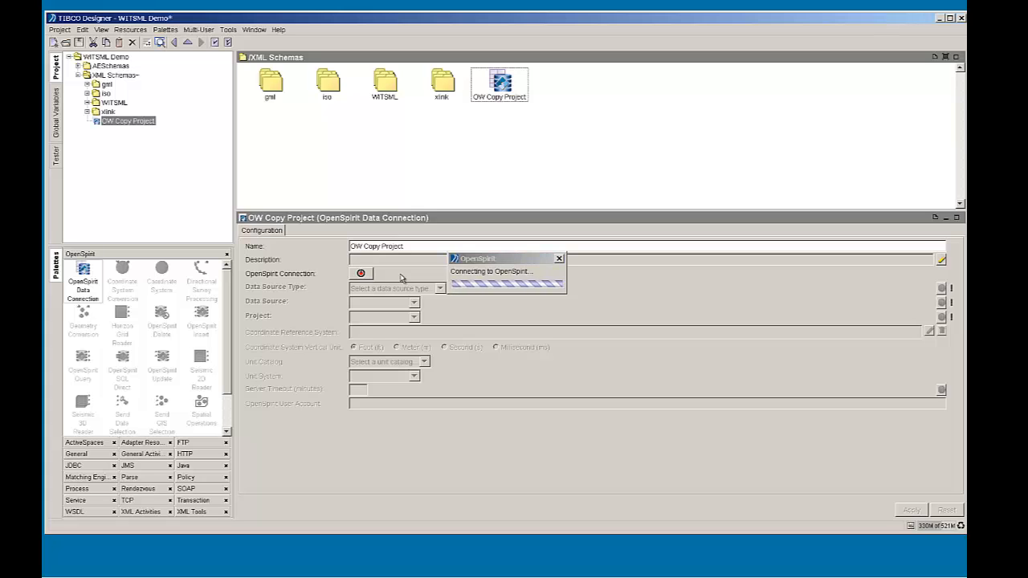
{"action": "left_click", "coordinate": [440, 288]}
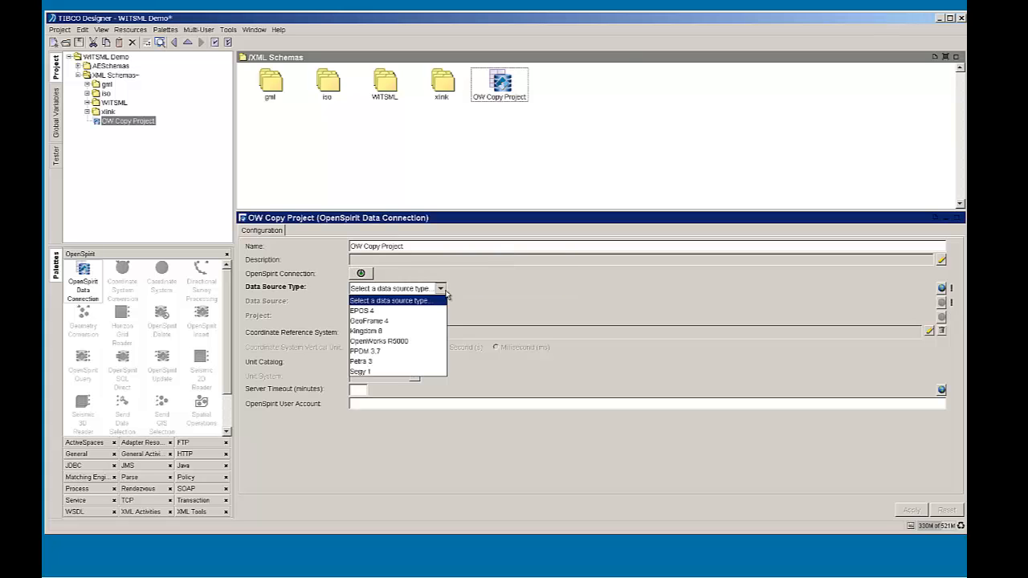
{"action": "left_click", "coordinate": [395, 342]}
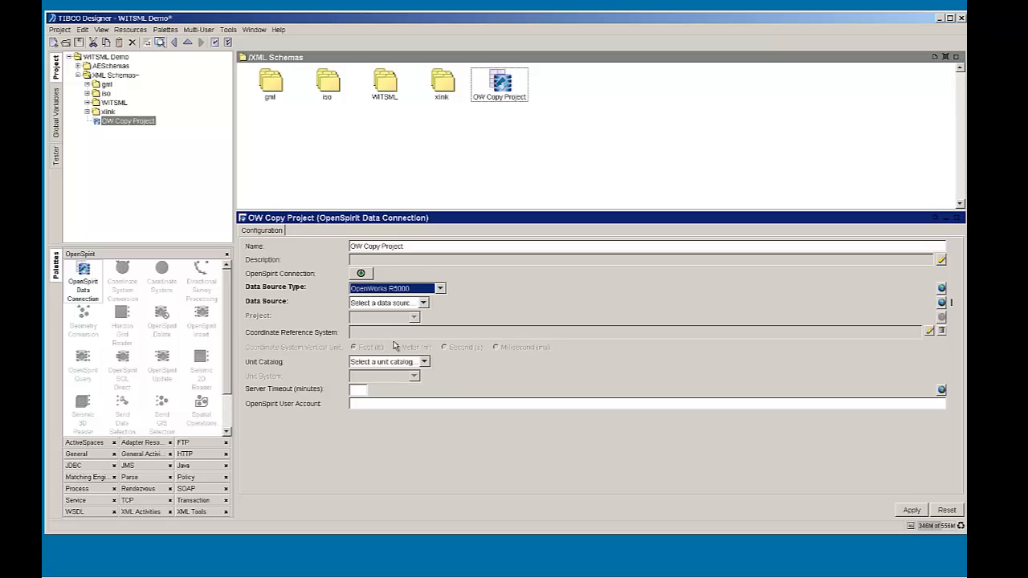
{"action": "left_click", "coordinate": [424, 303]}
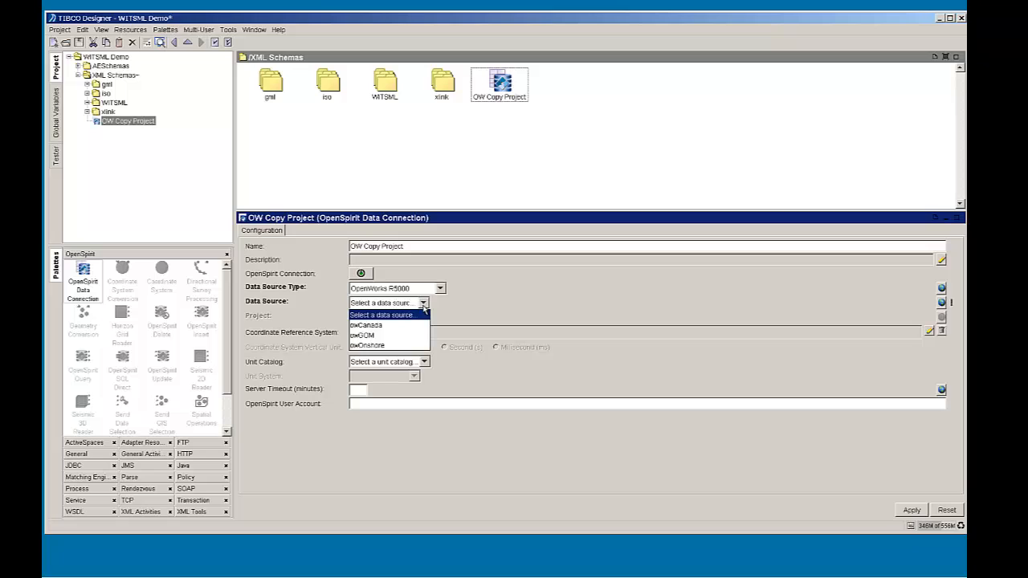
{"action": "left_click", "coordinate": [393, 346]}
{"action": "left_click", "coordinate": [428, 318]}
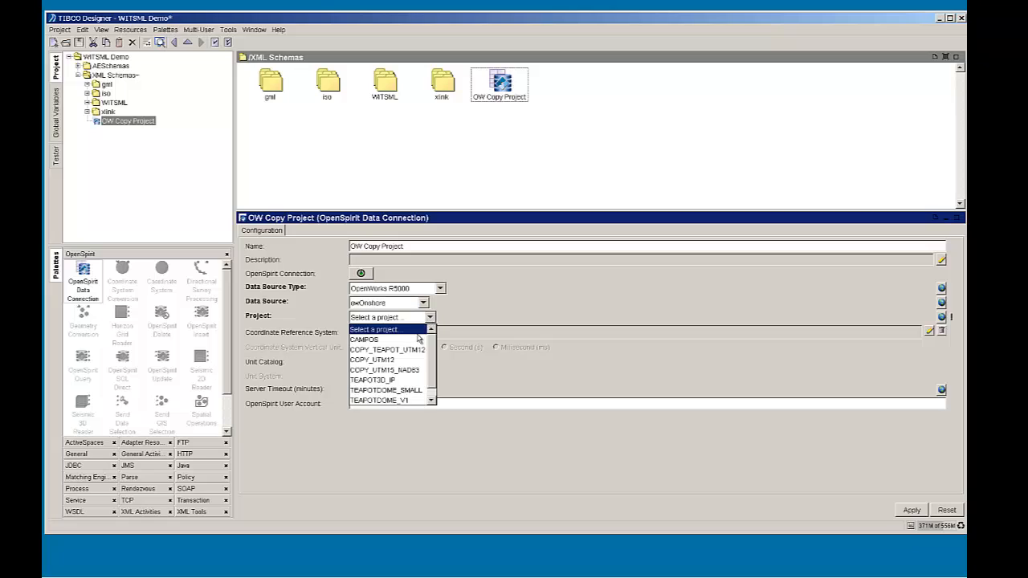
{"action": "left_click", "coordinate": [381, 361]}
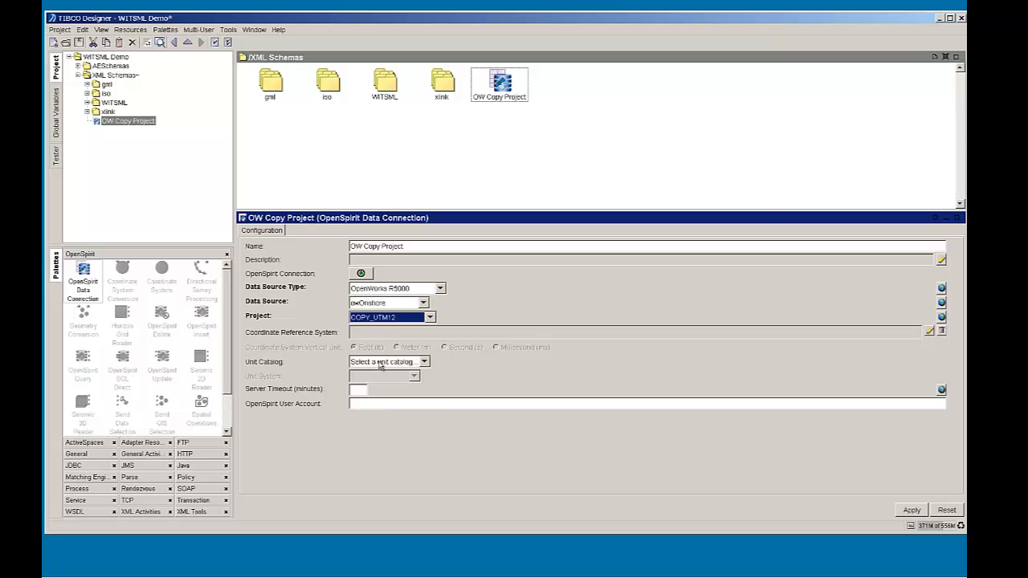
{"action": "left_click", "coordinate": [913, 511]}
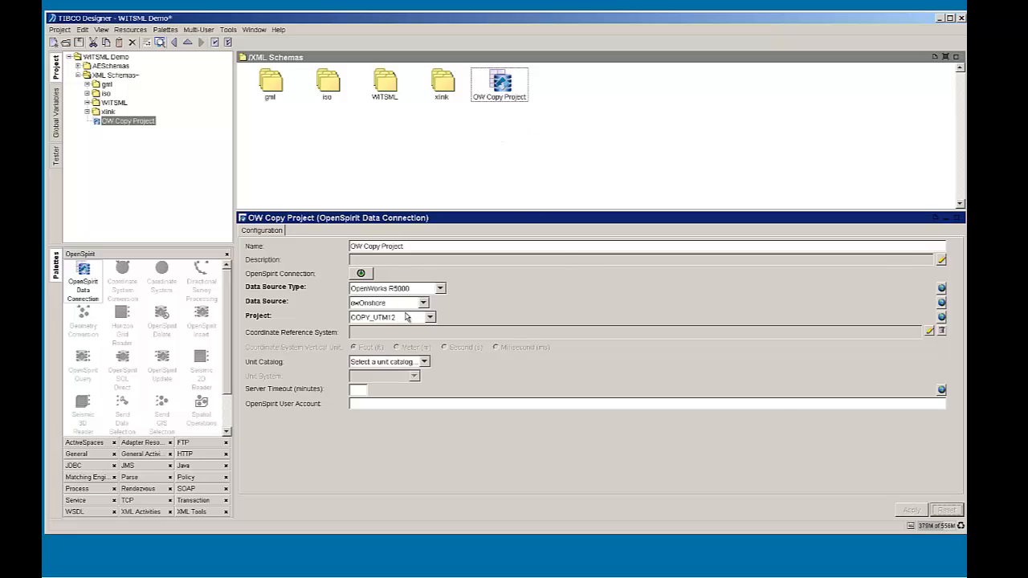
{"action": "left_click", "coordinate": [79, 43]}
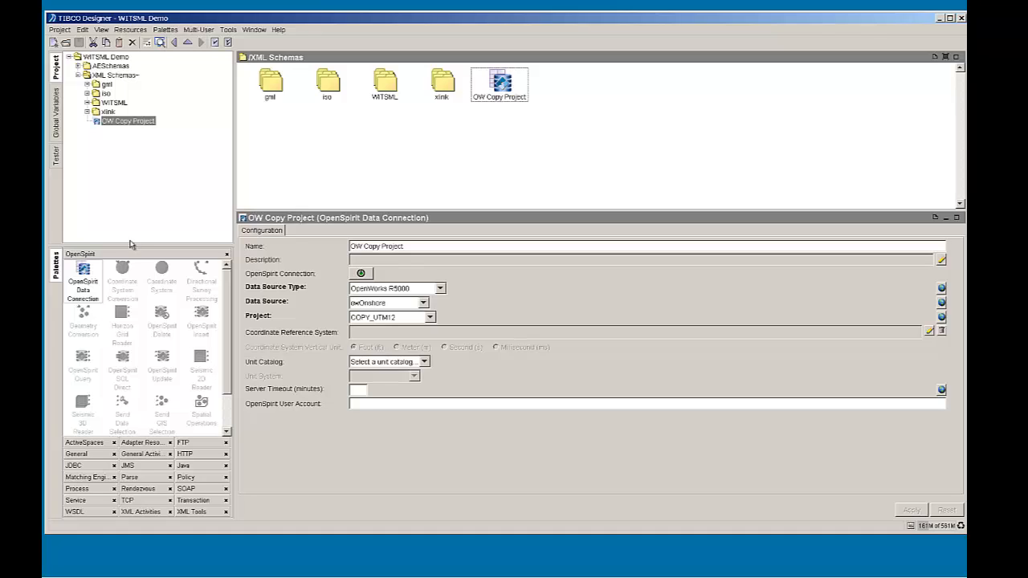
- Add a Process Definition to the XML Schemas folder and name it load well
{"action": "left_click", "coordinate": [90, 490]}
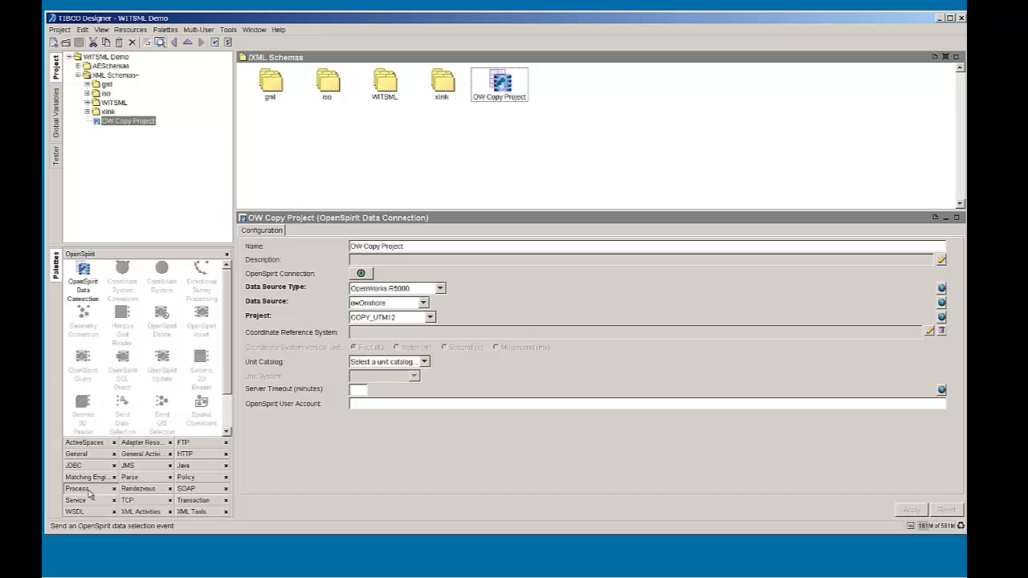
{"action": "left_click_drag", "start_coordinate": [110, 273], "coordinate": [585, 88]}
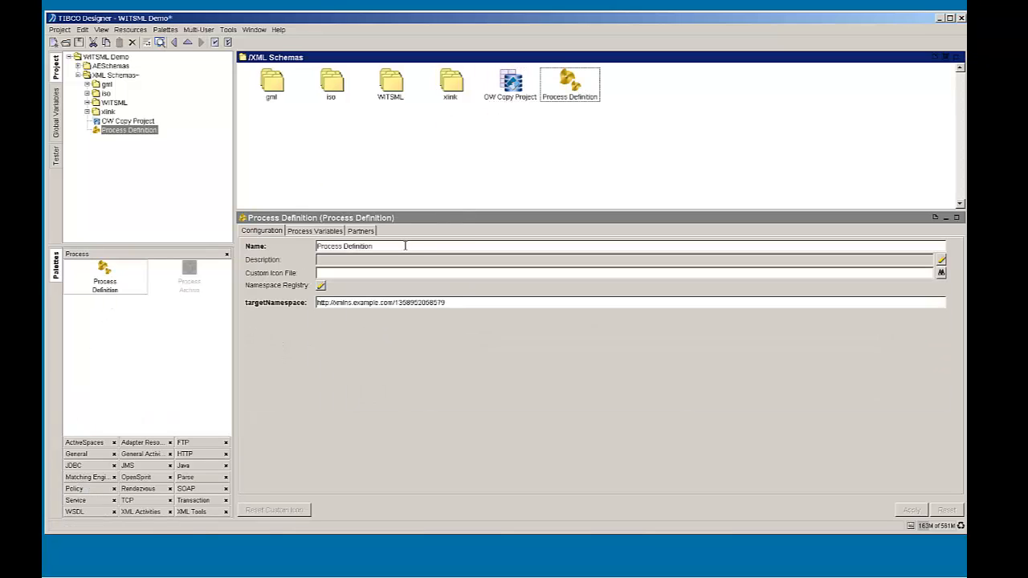
{"action": "left_click_drag", "start_coordinate": [398, 246], "coordinate": [316, 246]}
{"action": "type", "text": "Load well"}
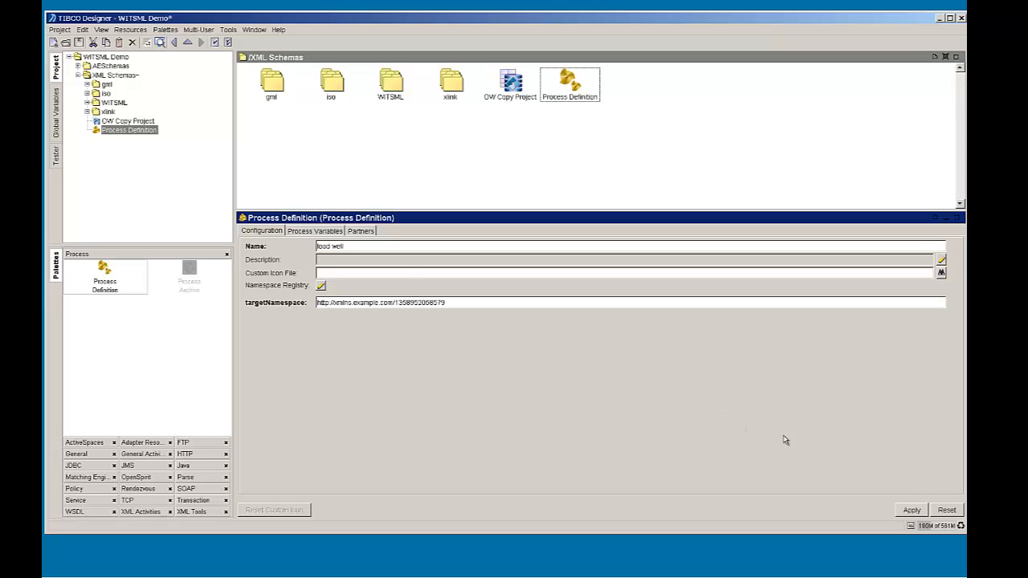
{"action": "left_click", "coordinate": [913, 511]}
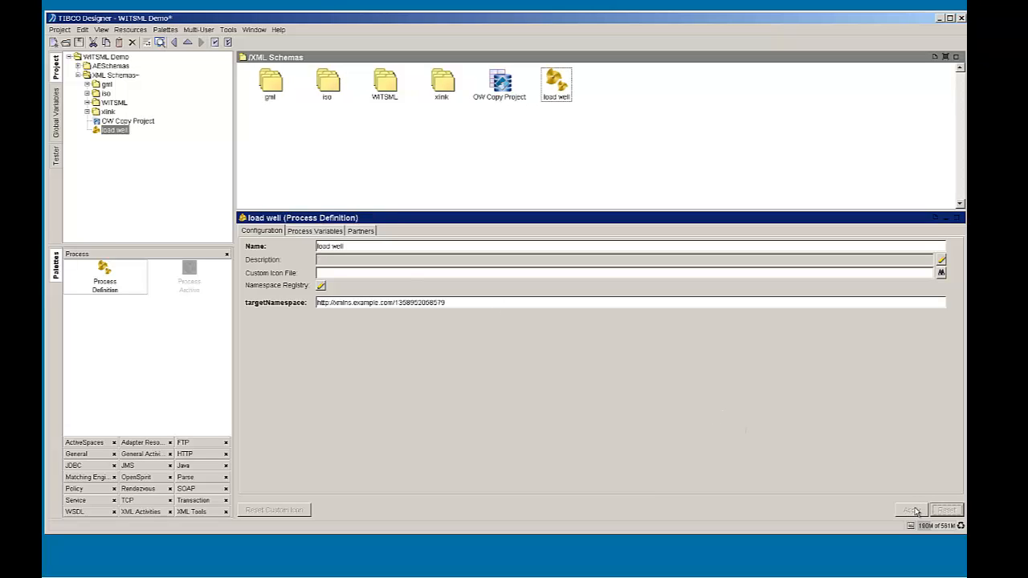
- Open the load well process and space its Start and End activities apart to make room between them
{"action": "double_click", "coordinate": [558, 83]}
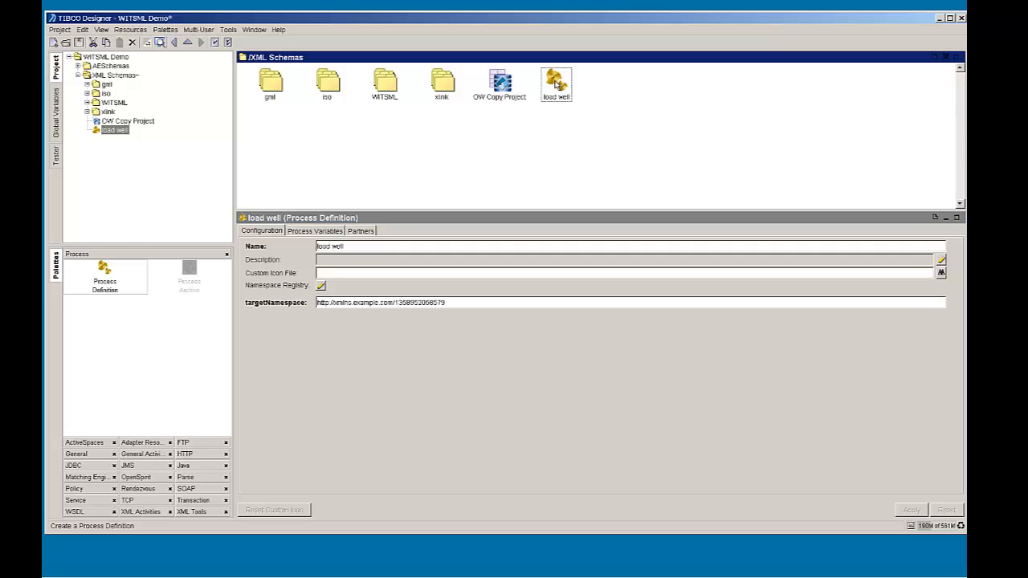
{"action": "left_click_drag", "start_coordinate": [321, 91], "coordinate": [303, 100]}
{"action": "left_click_drag", "start_coordinate": [460, 93], "coordinate": [566, 98]}
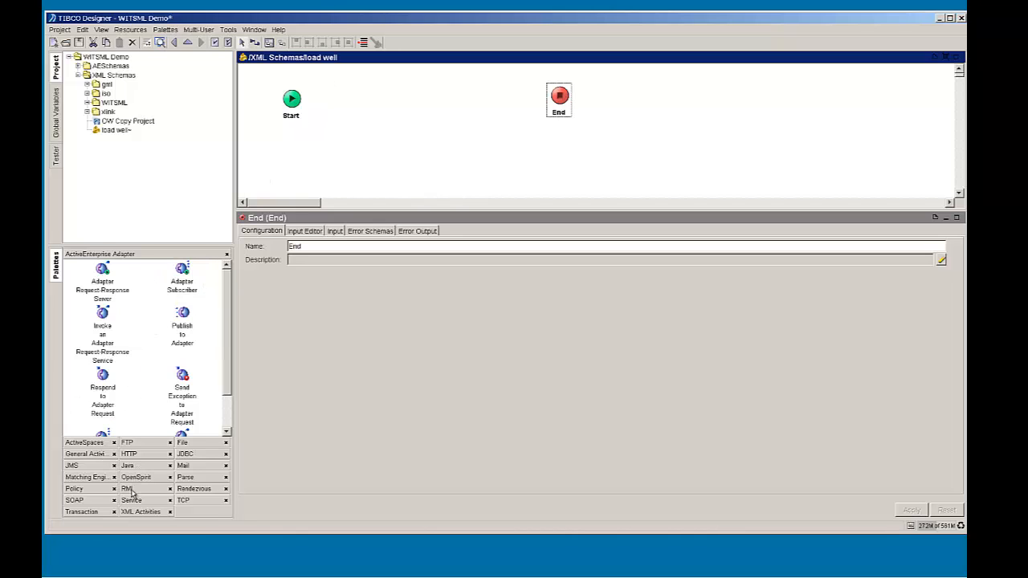
- Place Read File, Parse XML and OpenSpirit Insert activities in a row between Start and End
{"action": "left_click", "coordinate": [192, 444]}
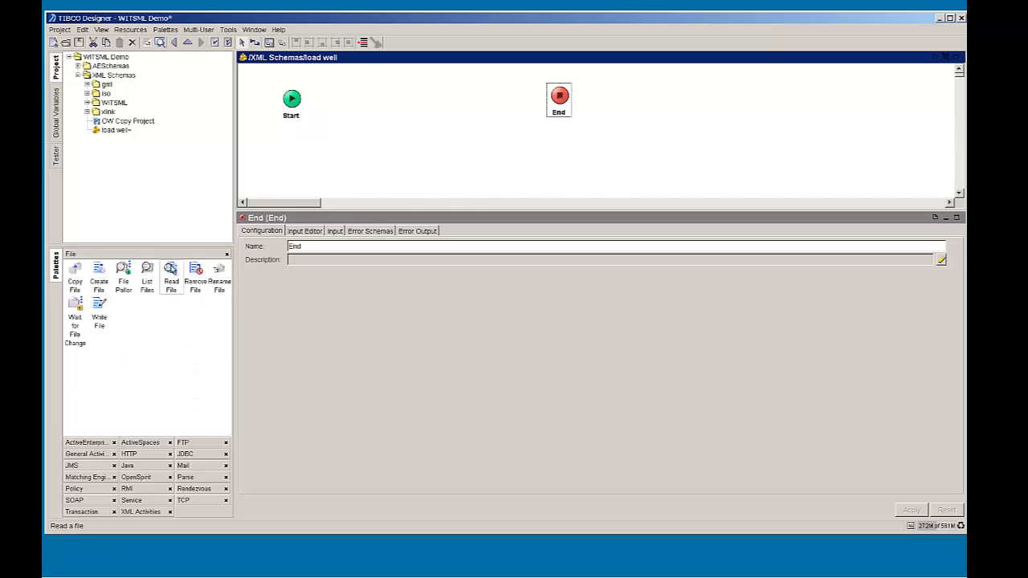
{"action": "left_click_drag", "start_coordinate": [173, 271], "coordinate": [338, 102]}
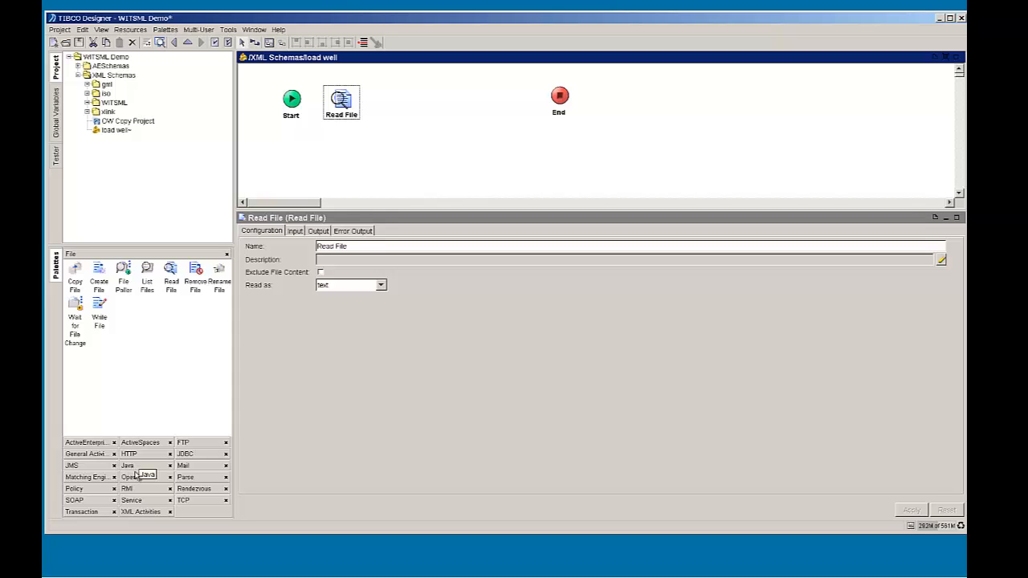
{"action": "left_click", "coordinate": [141, 512]}
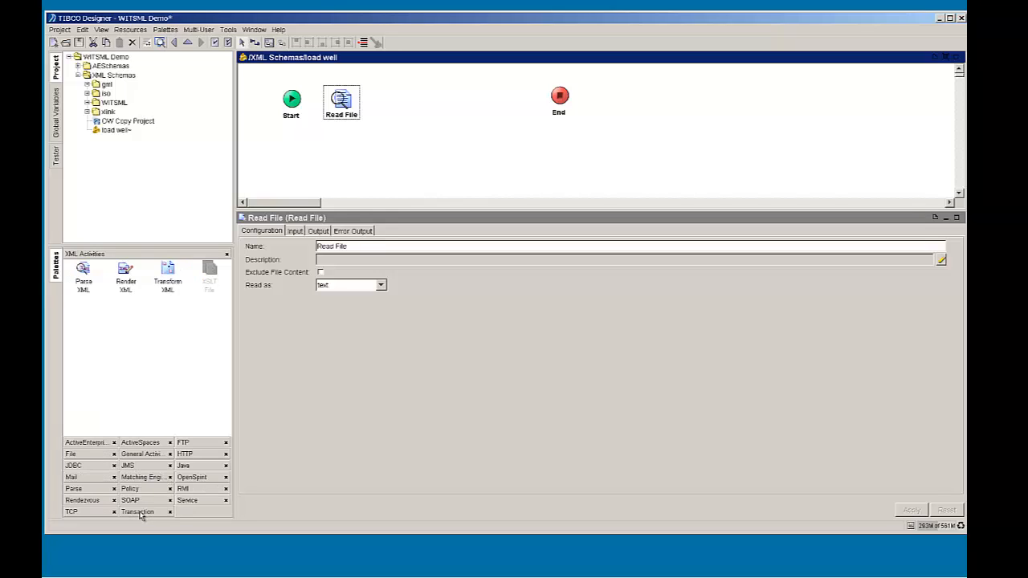
{"action": "left_click_drag", "start_coordinate": [83, 271], "coordinate": [400, 106]}
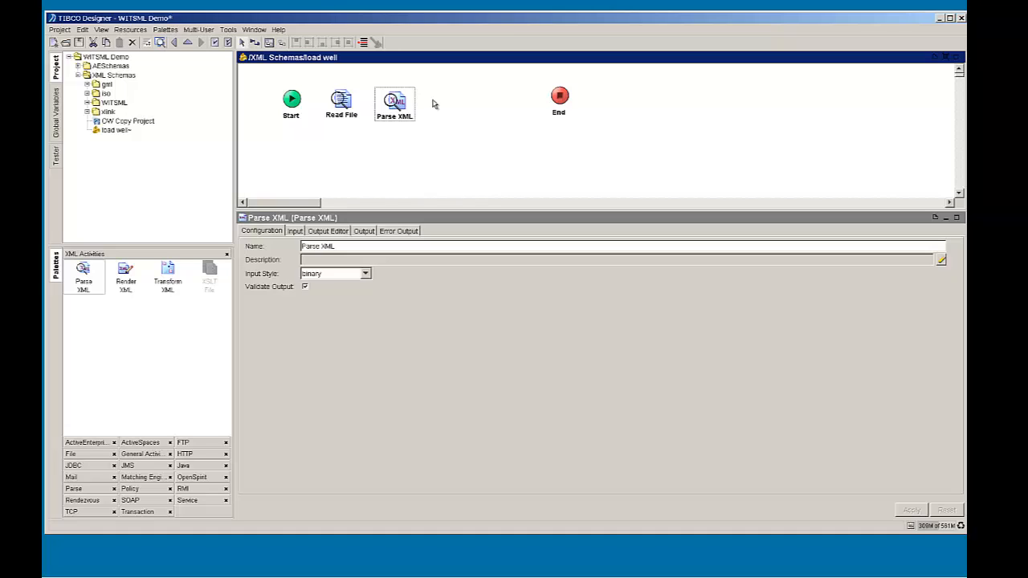
{"action": "left_click", "coordinate": [185, 478]}
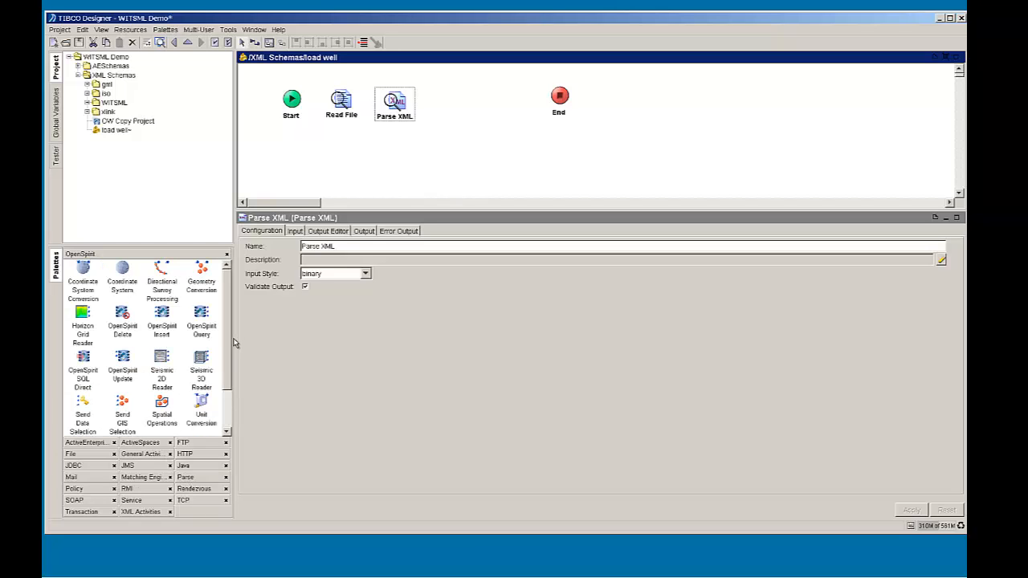
{"action": "left_click_drag", "start_coordinate": [228, 344], "coordinate": [229, 357]}
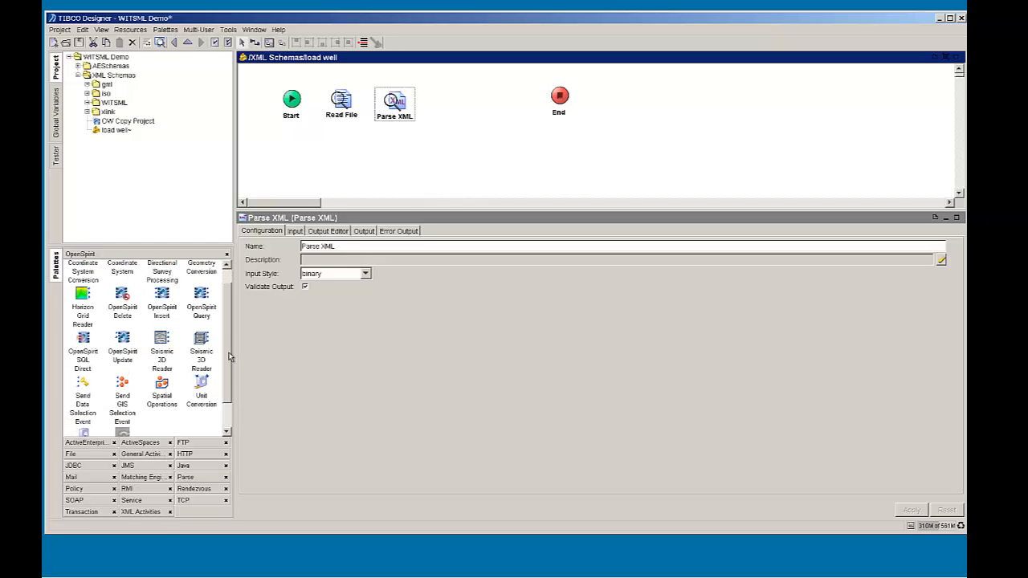
{"action": "left_click_drag", "start_coordinate": [162, 291], "coordinate": [456, 108]}
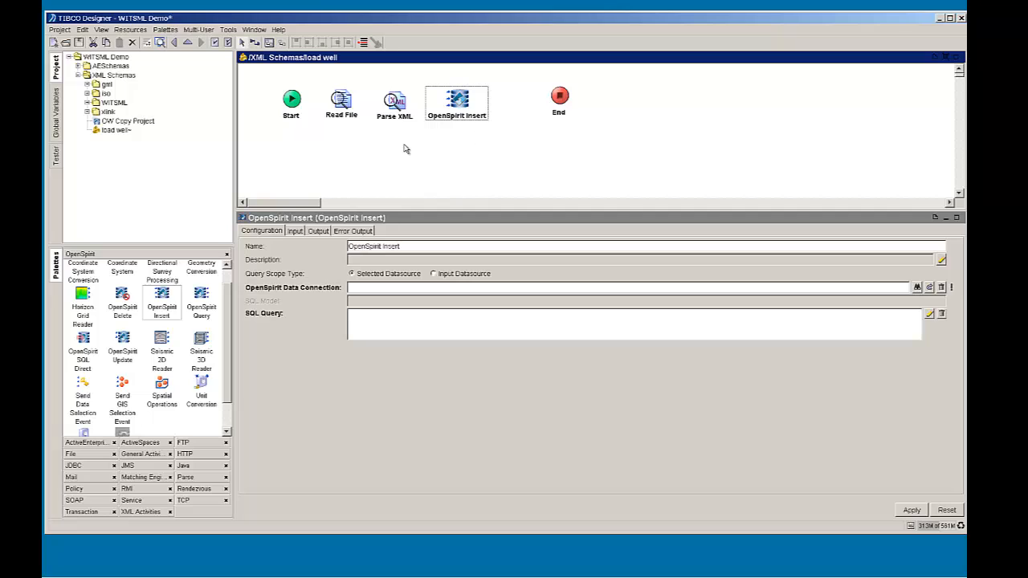
- Connect Start, Read File, Parse XML, OpenSpirit Insert and End in sequence with transitions, and return to selection mode
{"action": "left_click", "coordinate": [254, 43]}
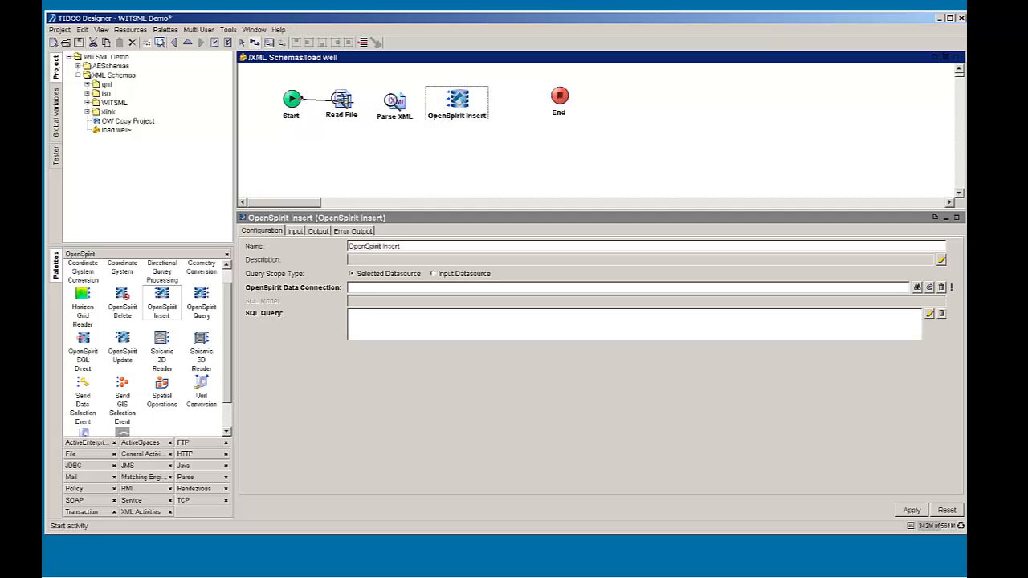
{"action": "left_click_drag", "start_coordinate": [299, 97], "coordinate": [560, 97]}
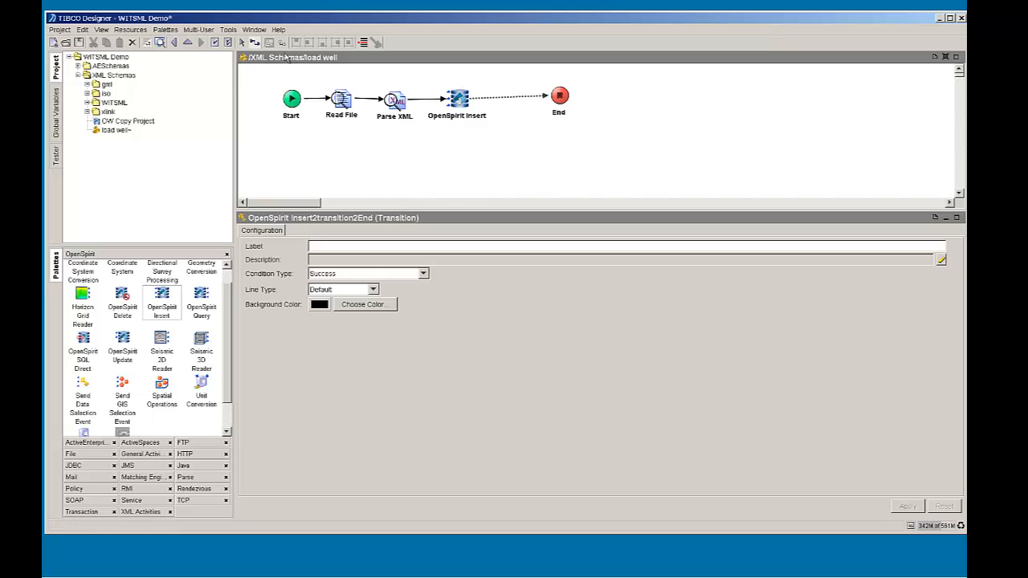
{"action": "left_click", "coordinate": [244, 42]}
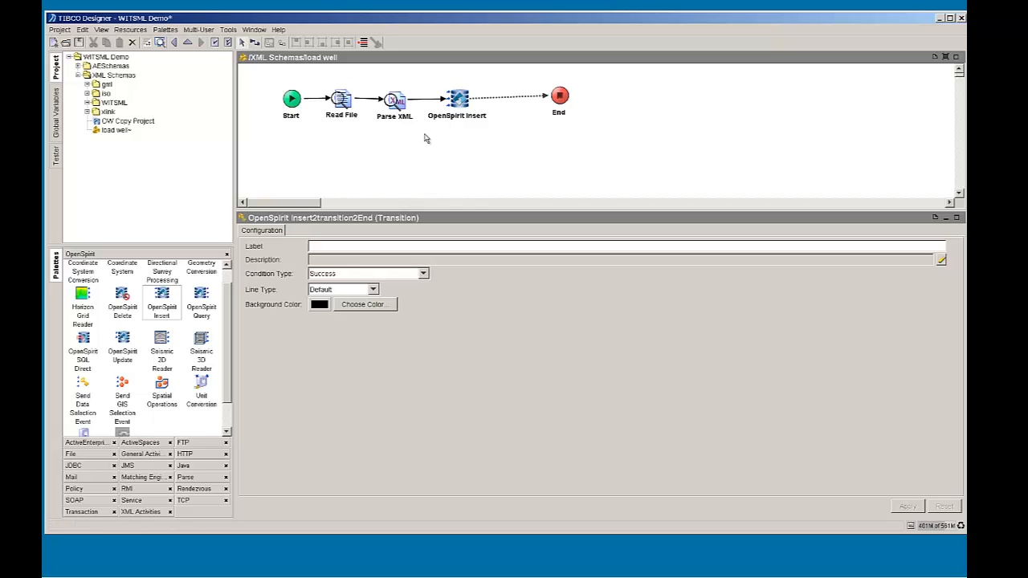
{"action": "left_click", "coordinate": [463, 104]}
{"action": "left_click", "coordinate": [399, 102]}
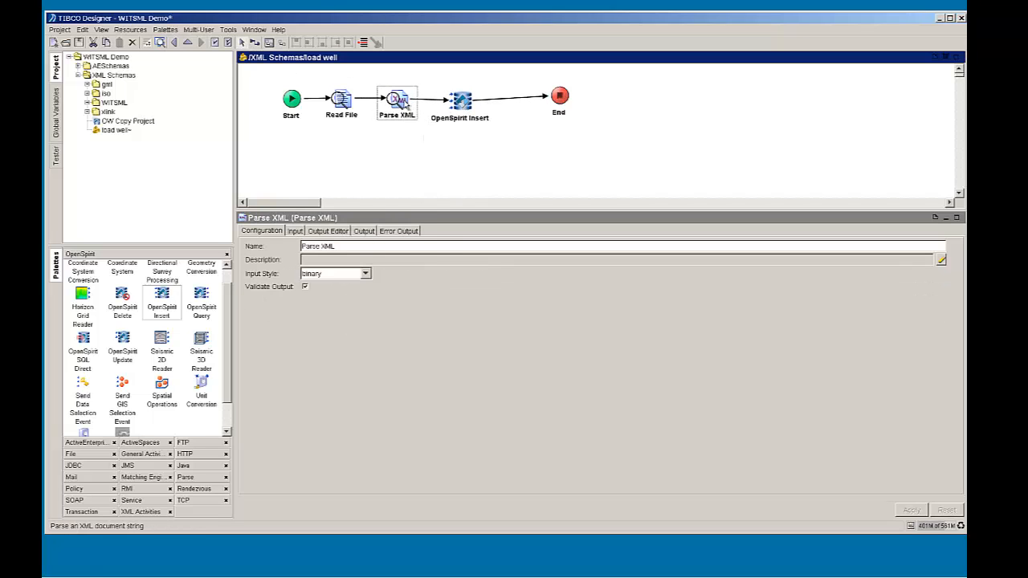
- Rename the Read File activity as Read XML well file and have it read the file as text
{"action": "left_click", "coordinate": [344, 104]}
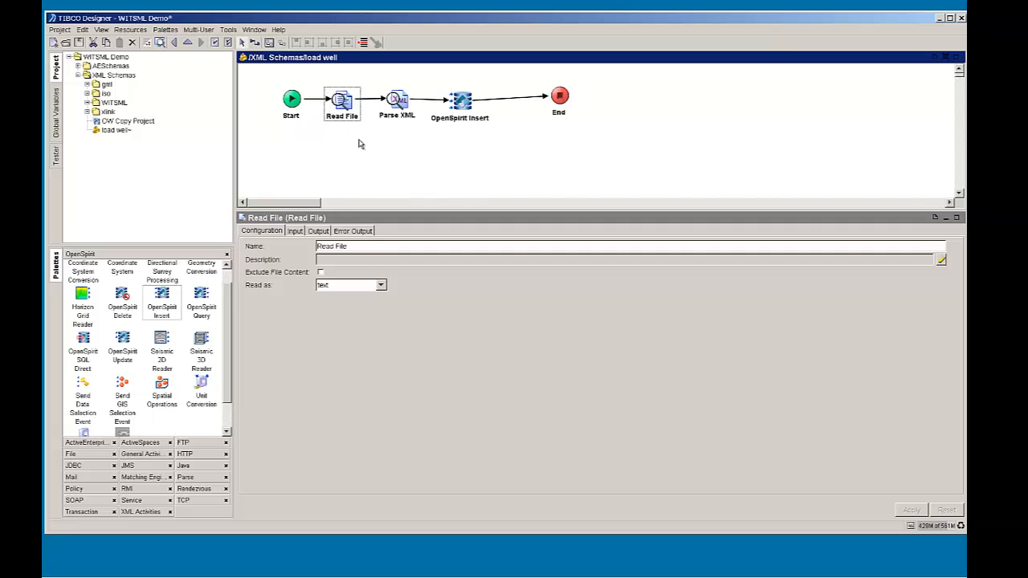
{"action": "double_click", "coordinate": [341, 247]}
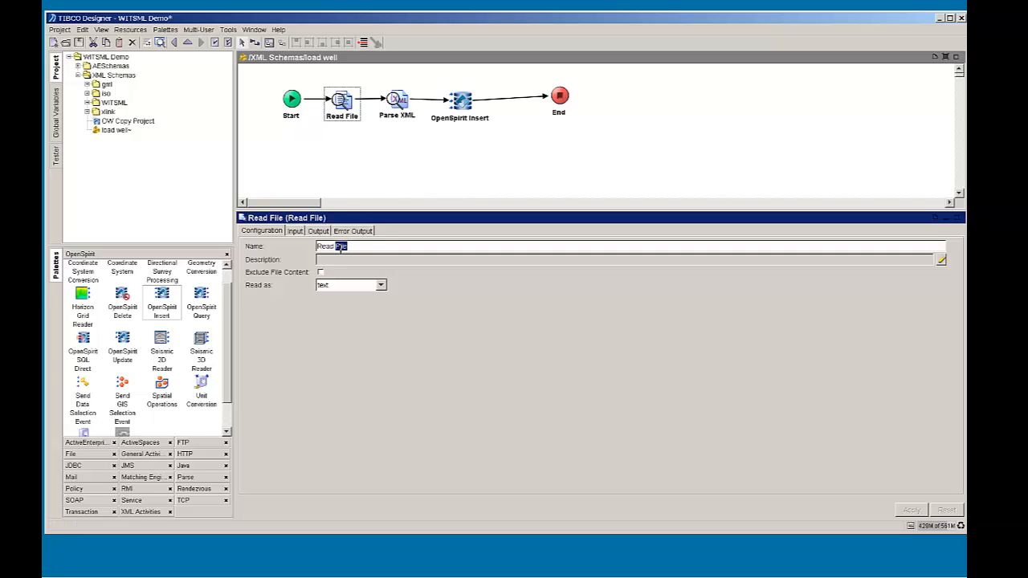
{"action": "type", "text": "XML well f"}
{"action": "left_click", "coordinate": [911, 510]}
{"action": "left_click", "coordinate": [377, 289]}
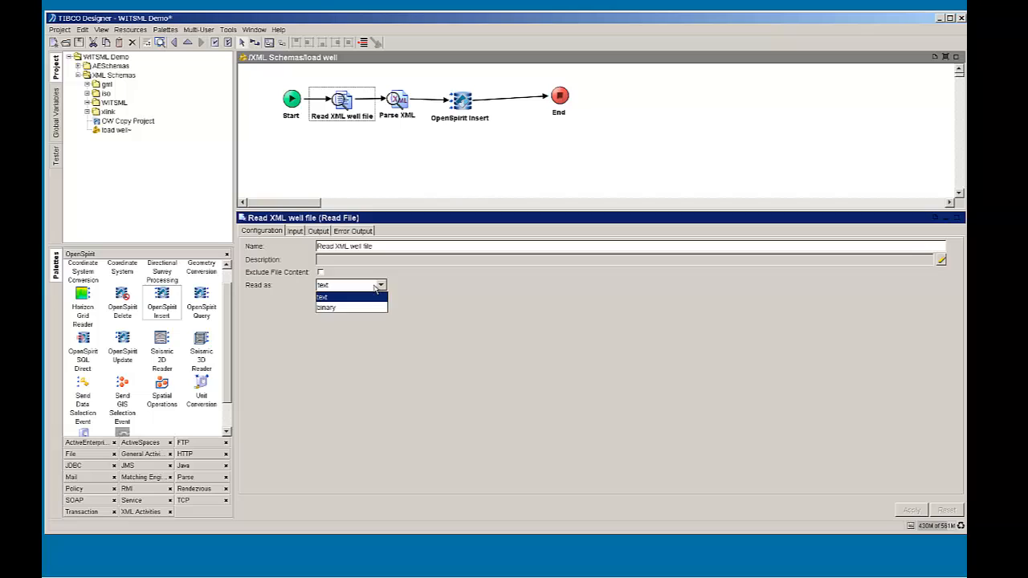
{"action": "left_click", "coordinate": [360, 298]}
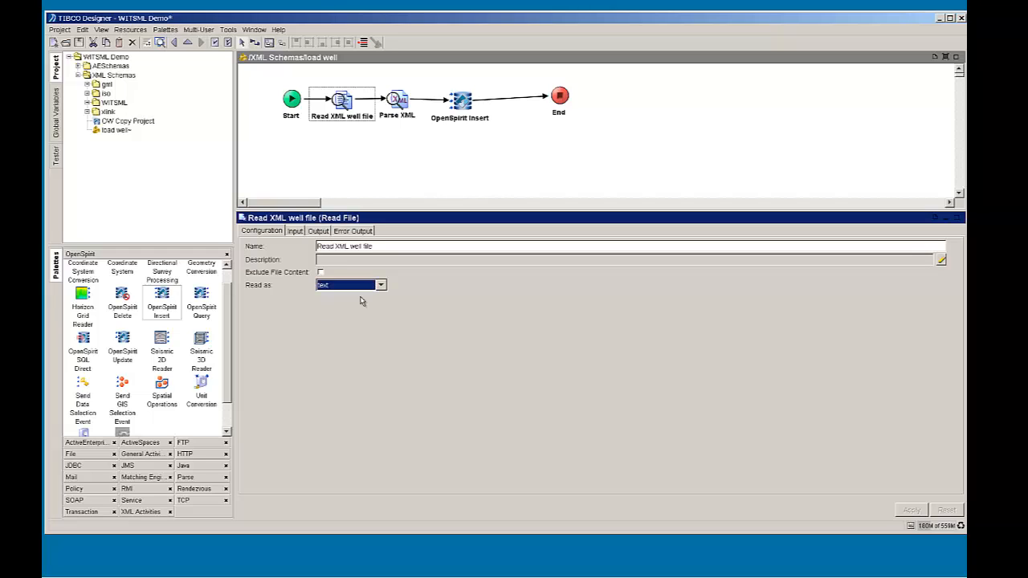
- Expand the Read XML well file activity's input and copy the DemoData\WITSML folder address as text from Windows Explorer
{"action": "left_click", "coordinate": [301, 231]}
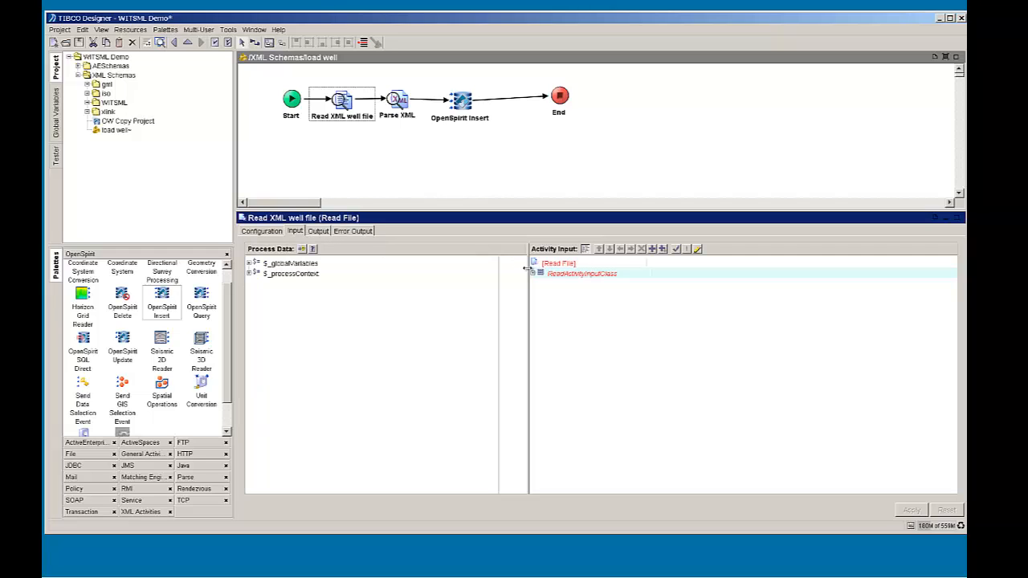
{"action": "left_click", "coordinate": [534, 274]}
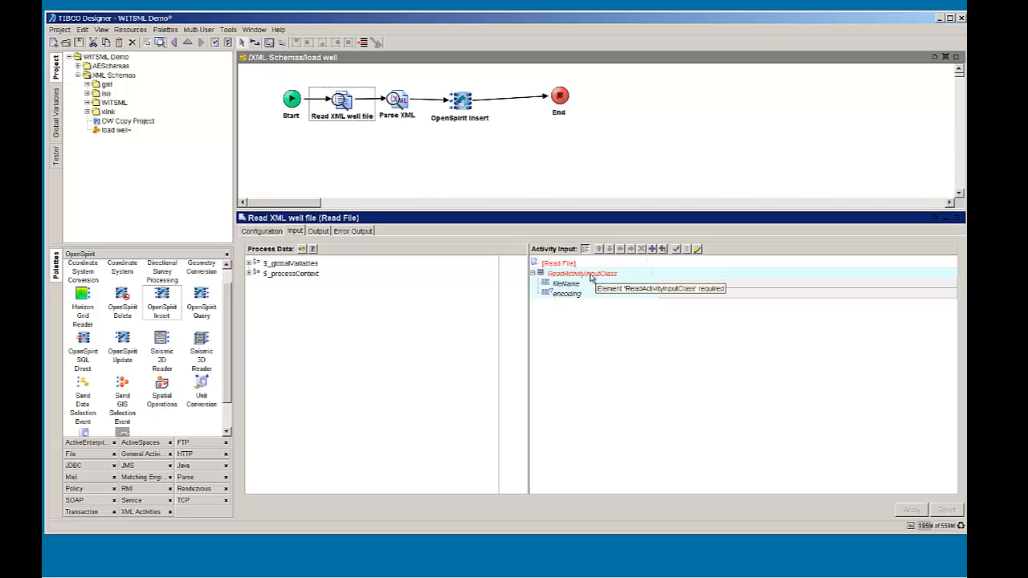
{"action": "left_click", "coordinate": [567, 286]}
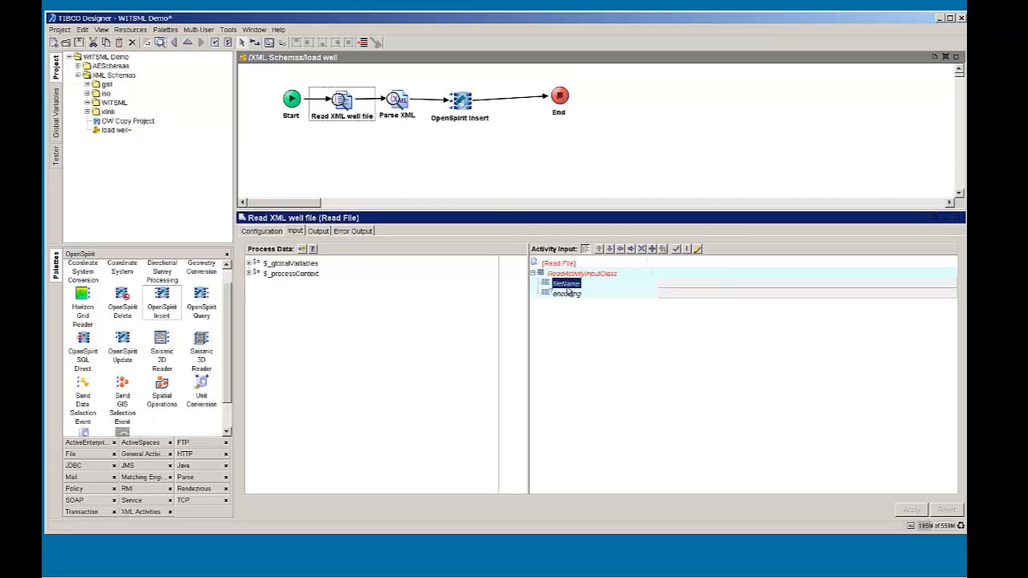
{"action": "mouse_move", "coordinate": [186, 569]}
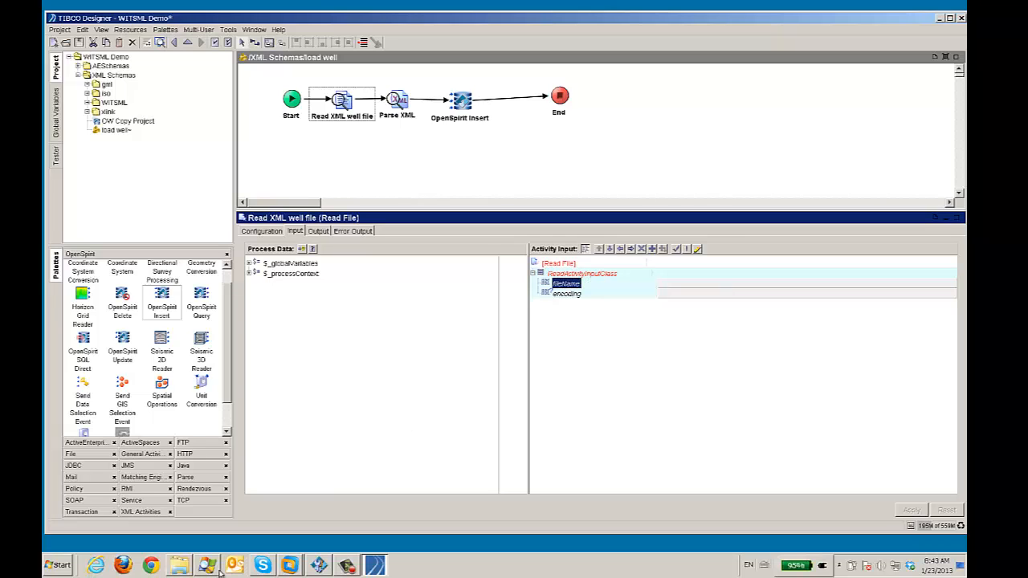
{"action": "left_click", "coordinate": [178, 547]}
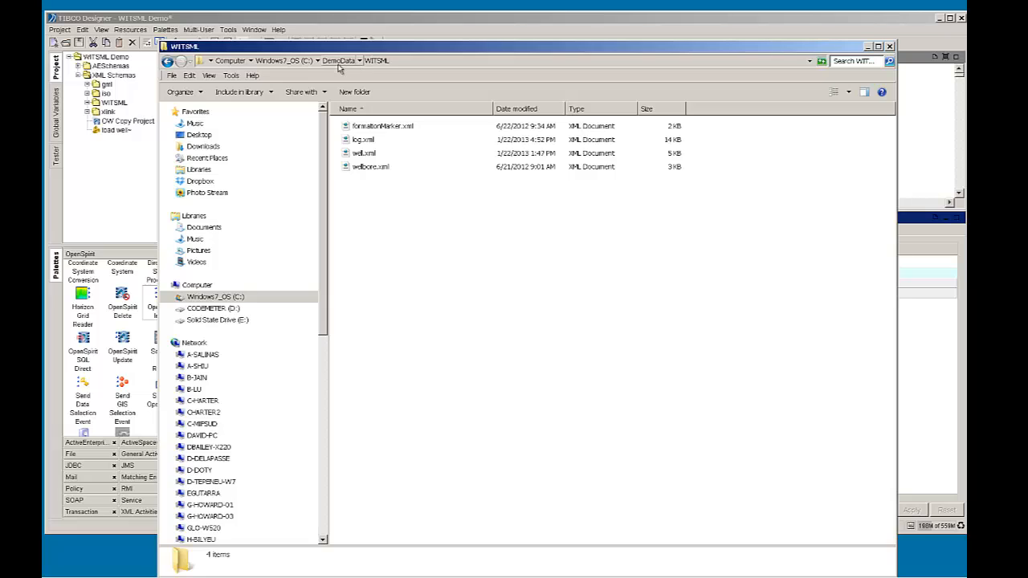
{"action": "right_click", "coordinate": [407, 67]}
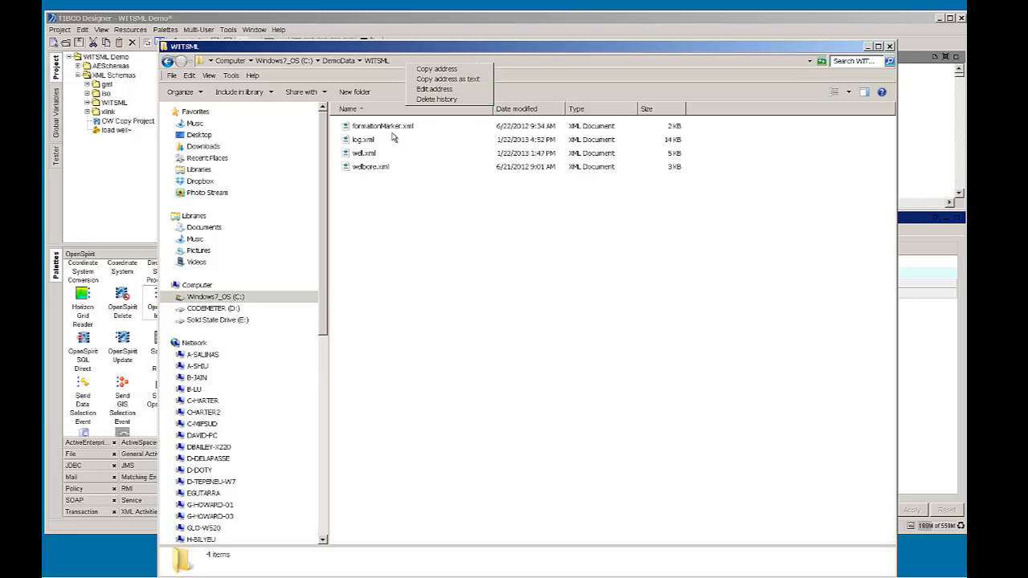
{"action": "left_click", "coordinate": [441, 80]}
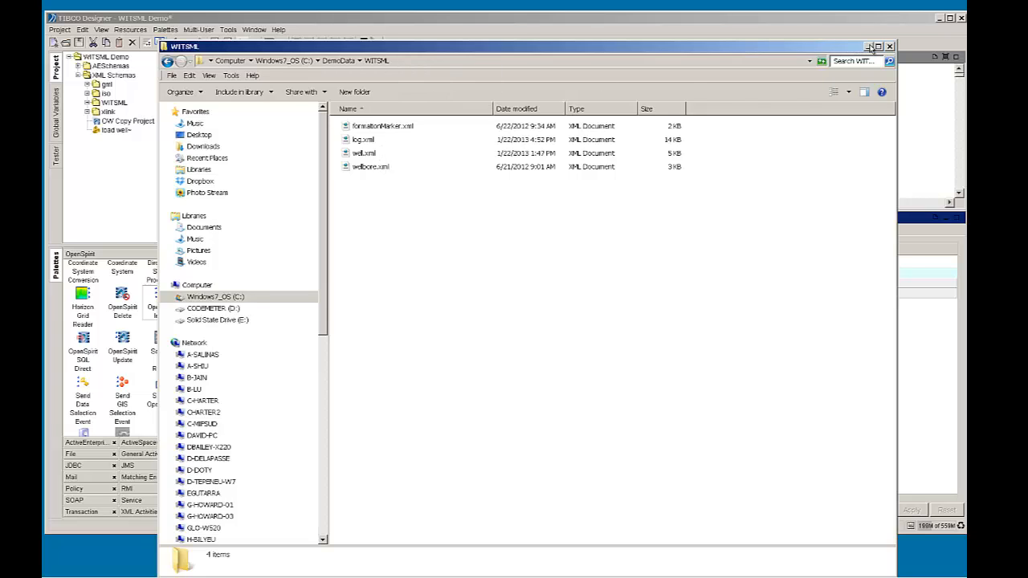
{"action": "left_click", "coordinate": [867, 46]}
- Set the fileName input to the quoted path C:\DemoData\WITSML\well.xml and apply the mapping
{"action": "left_click", "coordinate": [684, 285]}
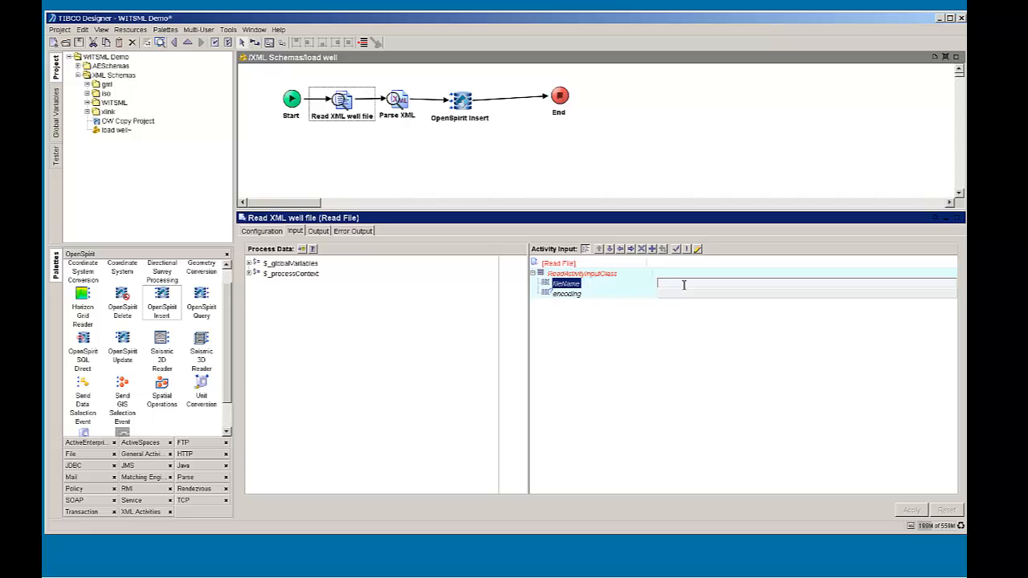
{"action": "type", "text": "\""}
{"action": "type", "text": "C:\\Demo\\Data\\WITSML"}
{"action": "type", "text": "\\"}
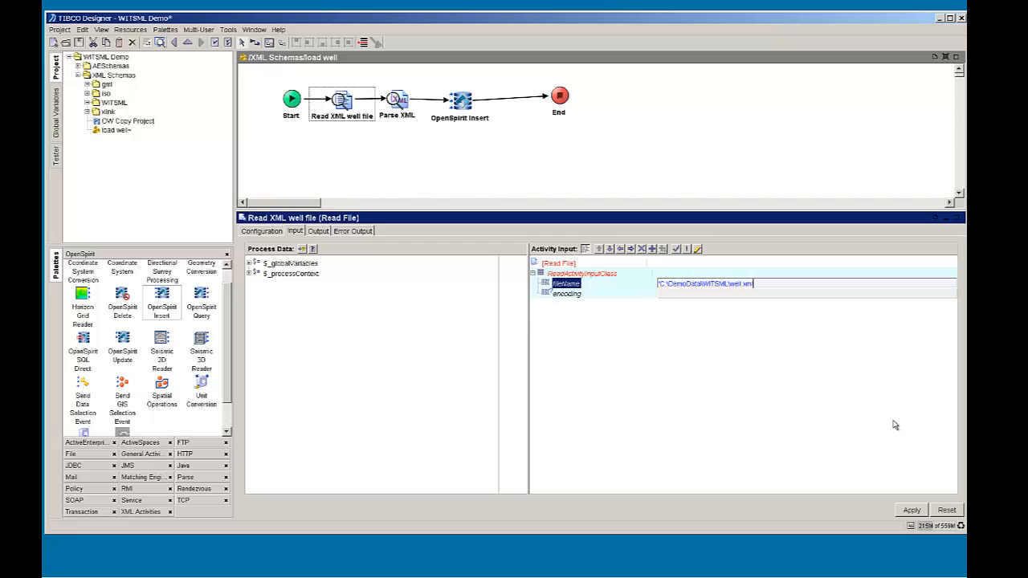
{"action": "left_click", "coordinate": [915, 513]}
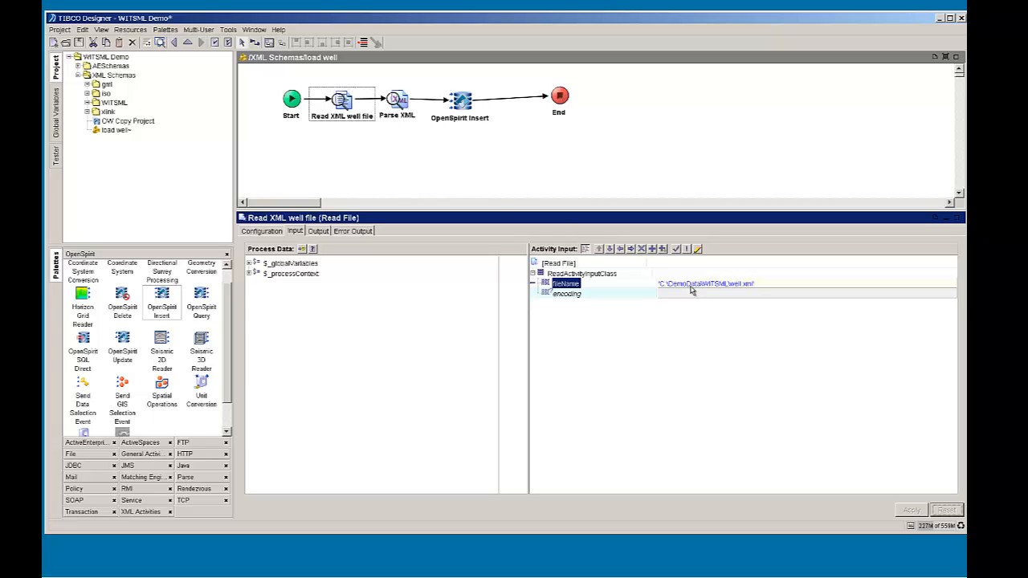
- Rename the Parse XML activity as Parse WITSML and set its input style to text
{"action": "left_click", "coordinate": [398, 102]}
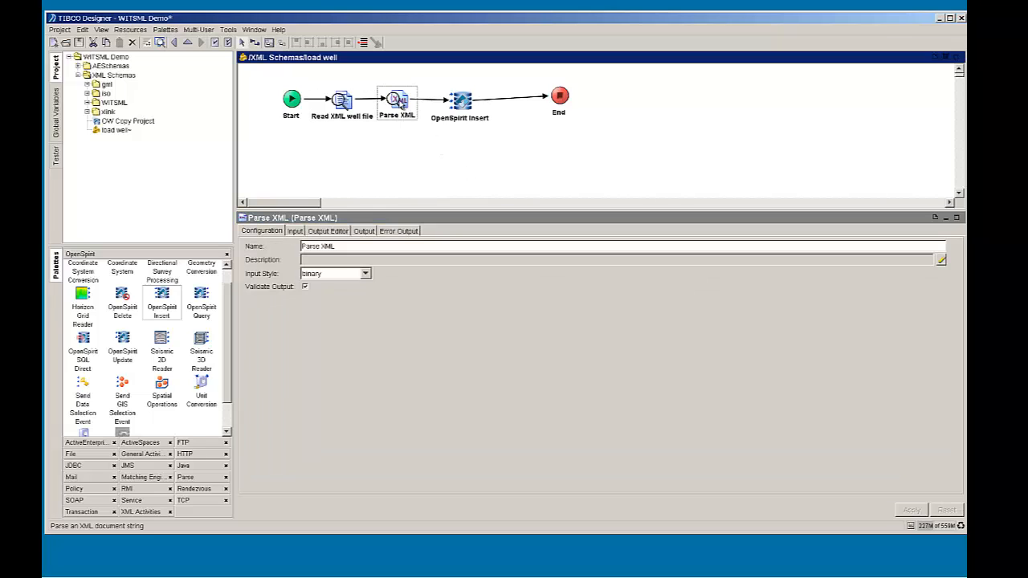
{"action": "double_click", "coordinate": [328, 246]}
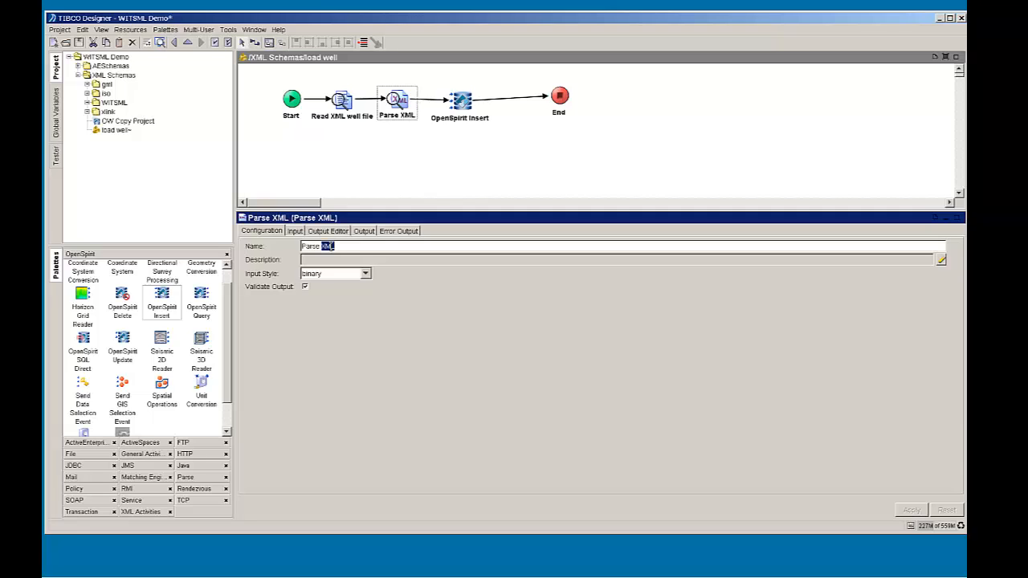
{"action": "type", "text": "We"}
{"action": "left_click", "coordinate": [912, 510]}
{"action": "left_click", "coordinate": [363, 274]}
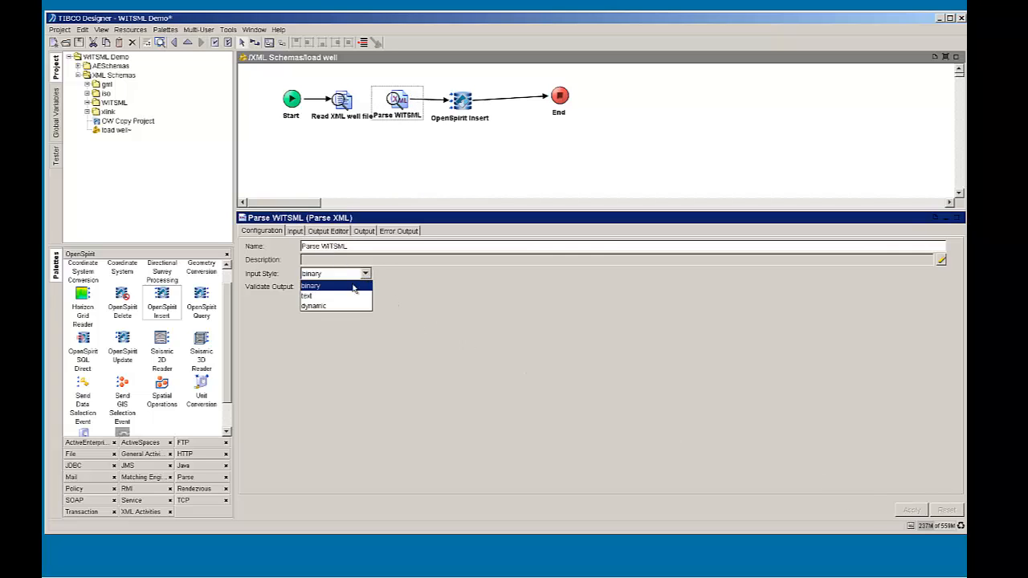
{"action": "left_click", "coordinate": [335, 299]}
- Map textContent from the Read XML well file output to the xmlString input of Parse WITSML and apply the mapping
{"action": "left_click", "coordinate": [293, 231]}
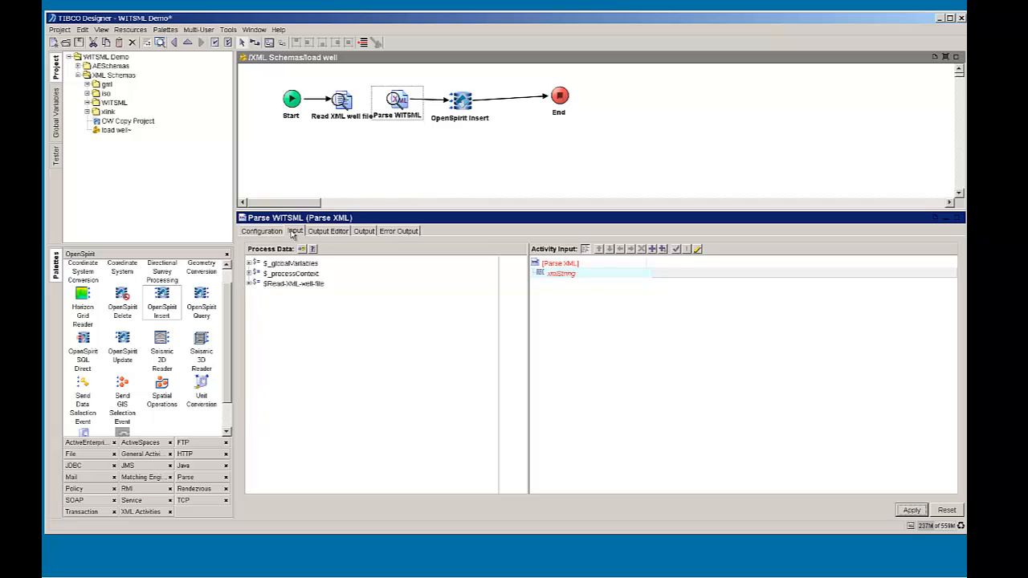
{"action": "left_click", "coordinate": [571, 274]}
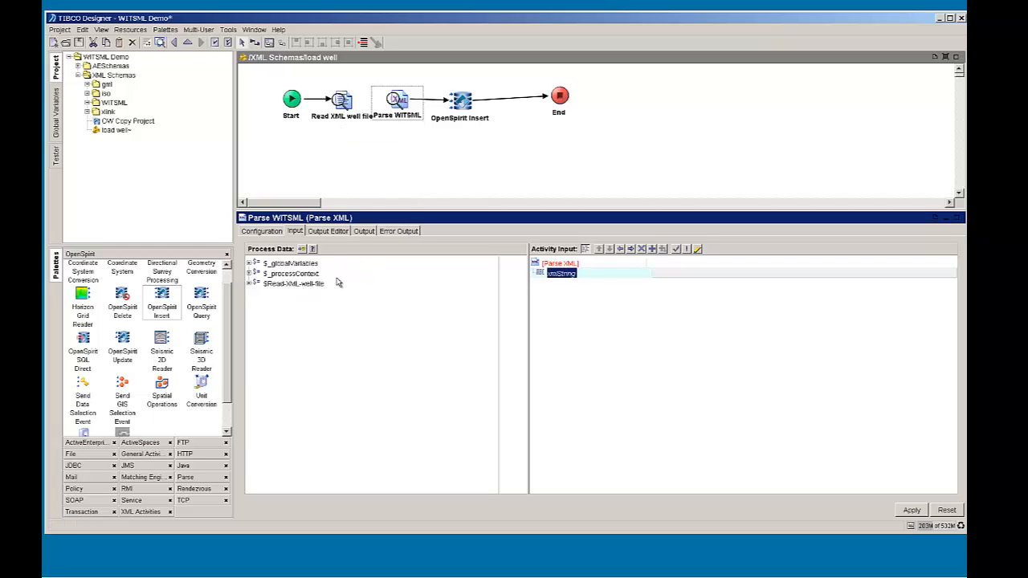
{"action": "left_click", "coordinate": [250, 285]}
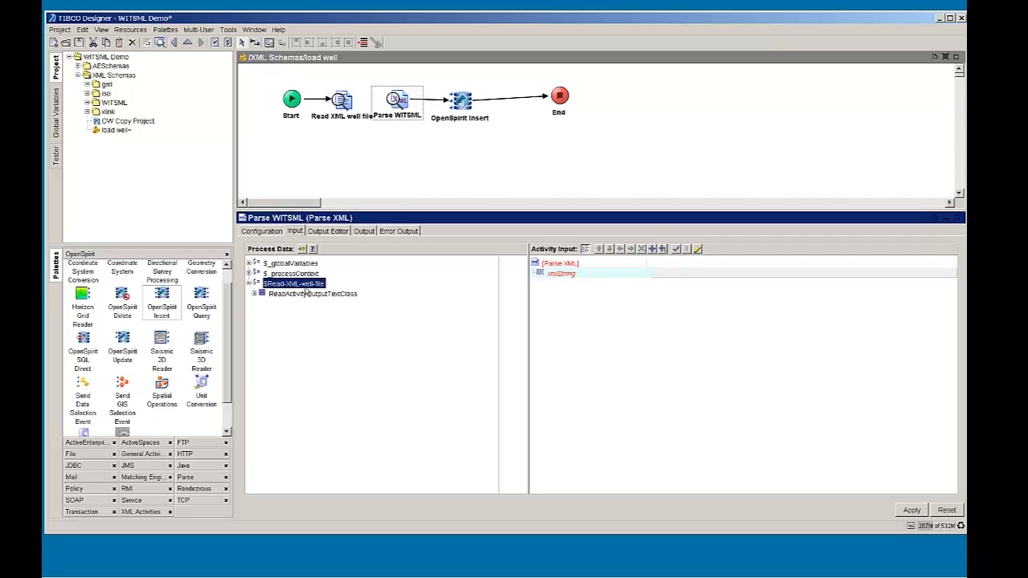
{"action": "left_click", "coordinate": [254, 294]}
{"action": "left_click", "coordinate": [260, 314]}
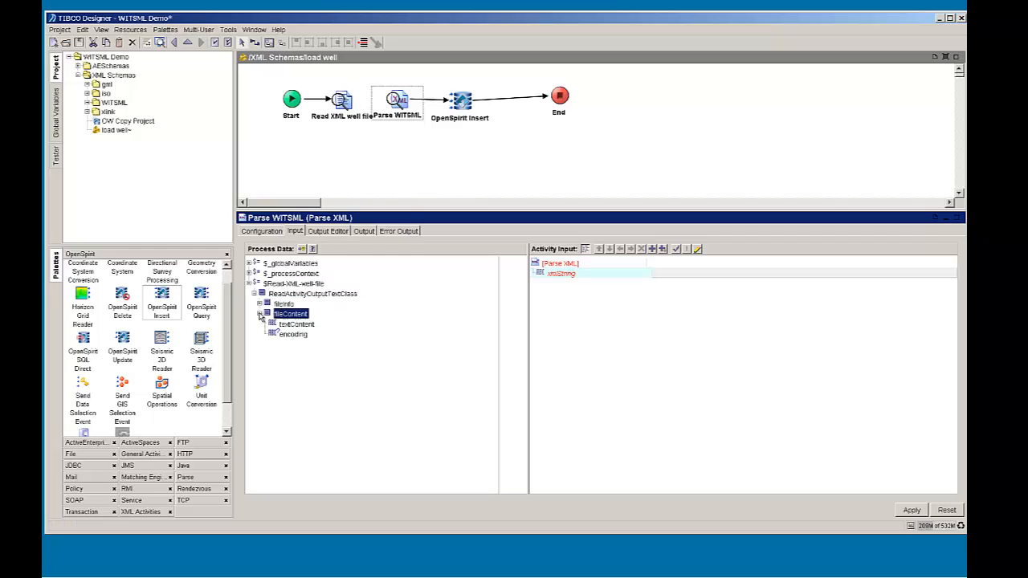
{"action": "left_click_drag", "start_coordinate": [303, 326], "coordinate": [677, 277]}
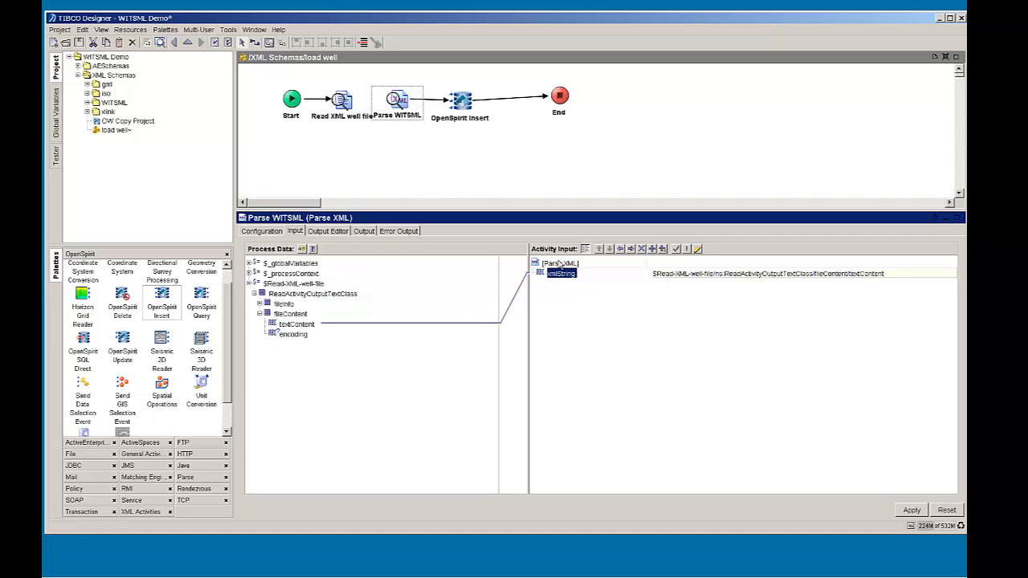
{"action": "left_click", "coordinate": [910, 512]}
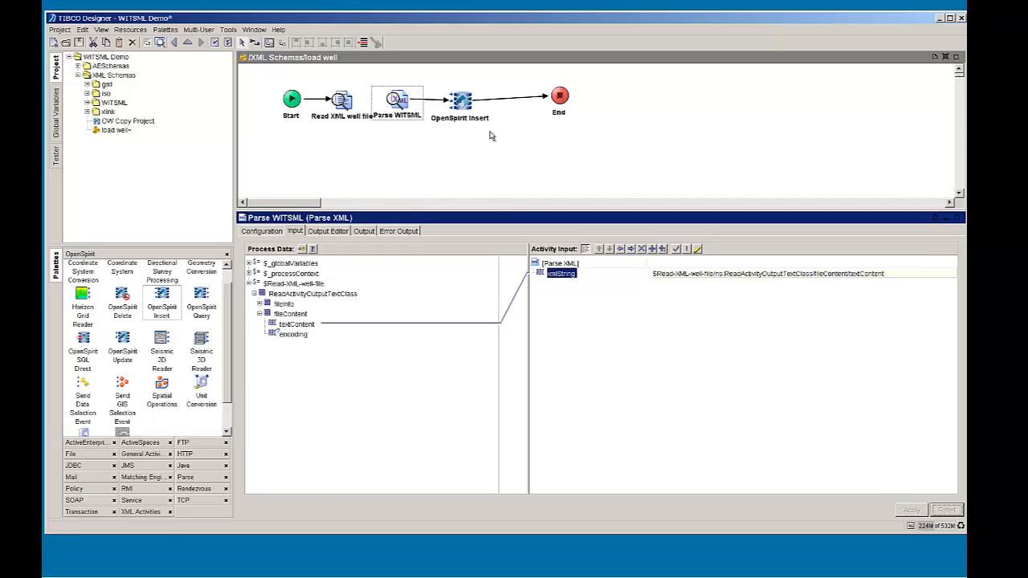
- Space out the Parse WITSML, OpenSpirit Insert and End activities along the process diagram
{"action": "left_click_drag", "start_coordinate": [468, 108], "coordinate": [485, 105]}
{"action": "left_click_drag", "start_coordinate": [408, 106], "coordinate": [420, 106]}
{"action": "left_click_drag", "start_coordinate": [555, 101], "coordinate": [560, 104]}
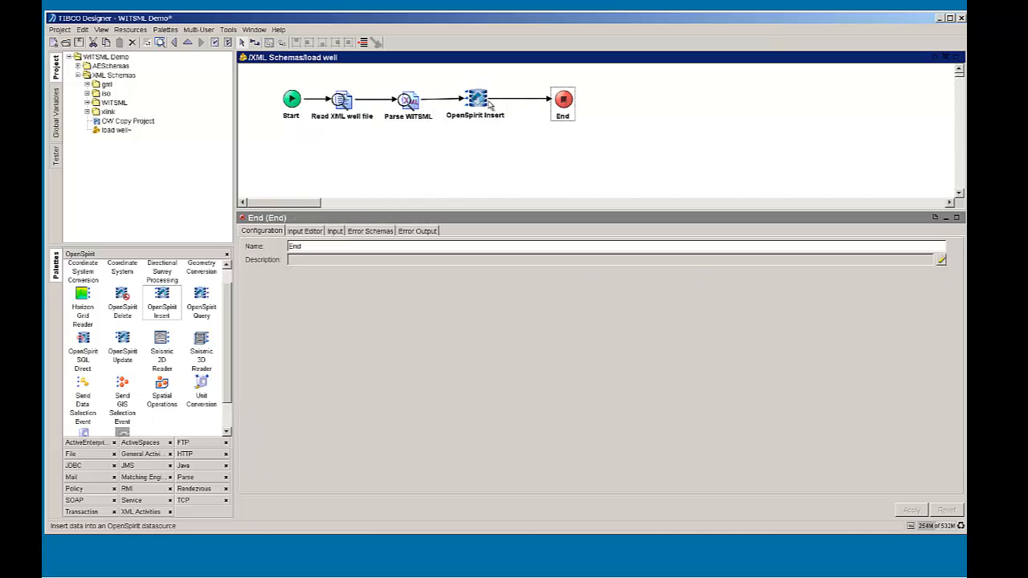
{"action": "left_click_drag", "start_coordinate": [479, 102], "coordinate": [484, 106]}
- Add a root element to the Parse WITSML output definition and set its content to XML Element Reference
{"action": "left_click", "coordinate": [418, 107]}
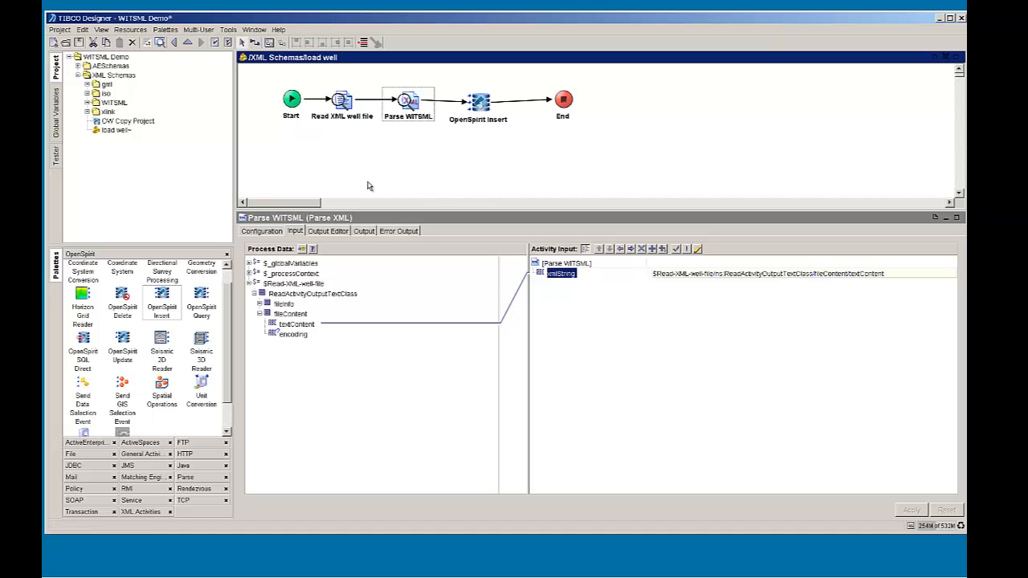
{"action": "left_click", "coordinate": [336, 233]}
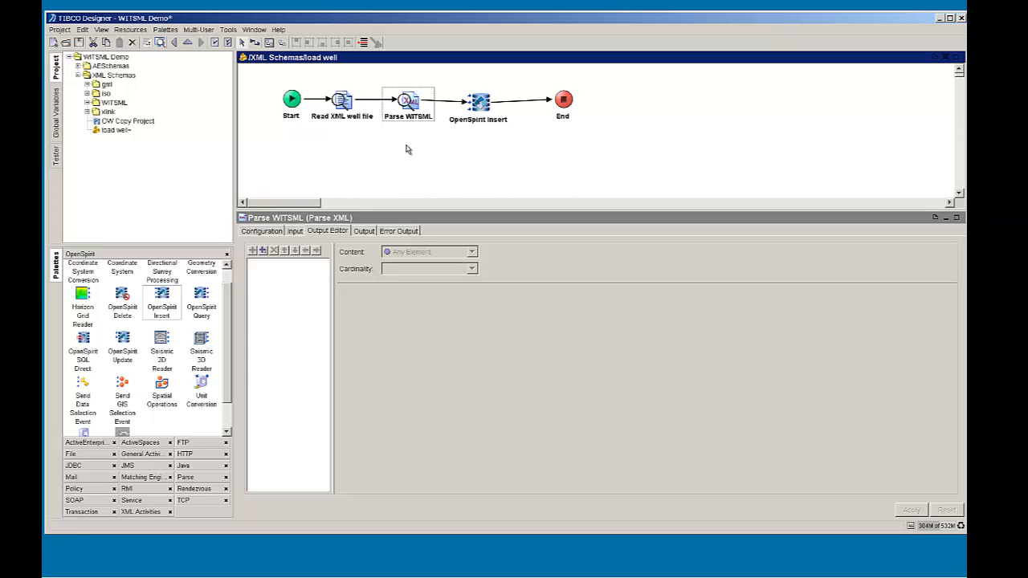
{"action": "left_click", "coordinate": [264, 251]}
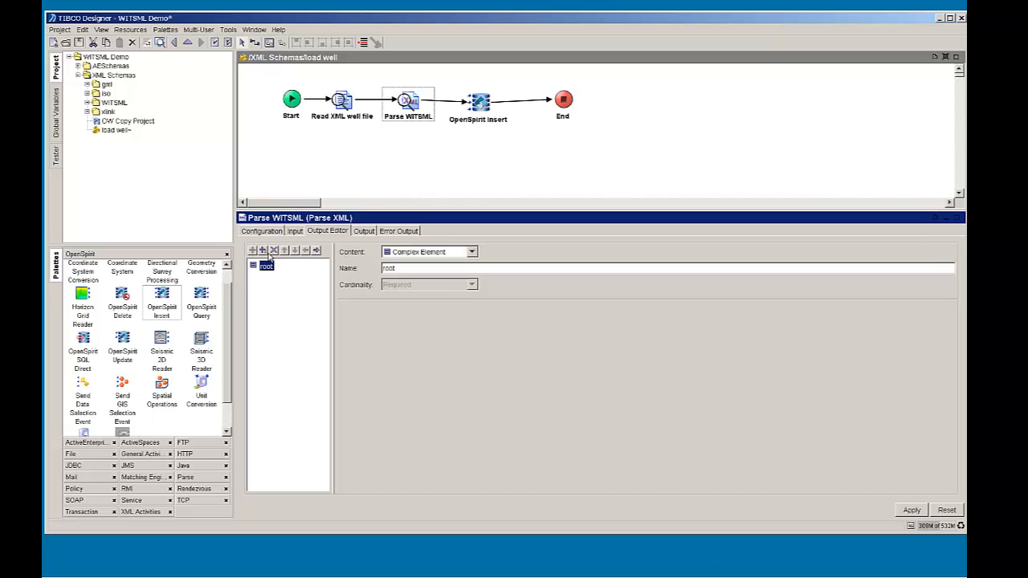
{"action": "left_click", "coordinate": [471, 252]}
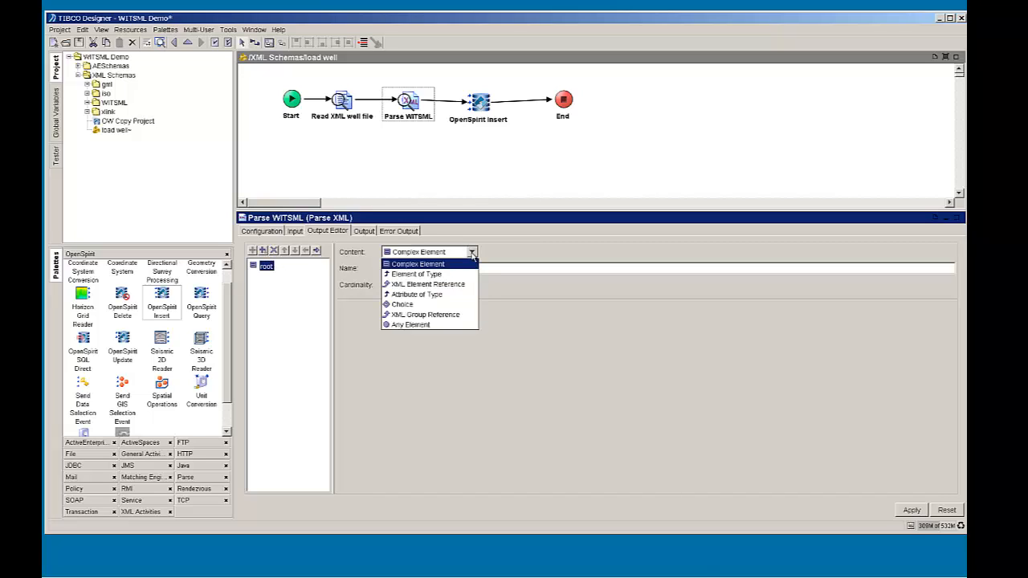
{"action": "left_click", "coordinate": [446, 286]}
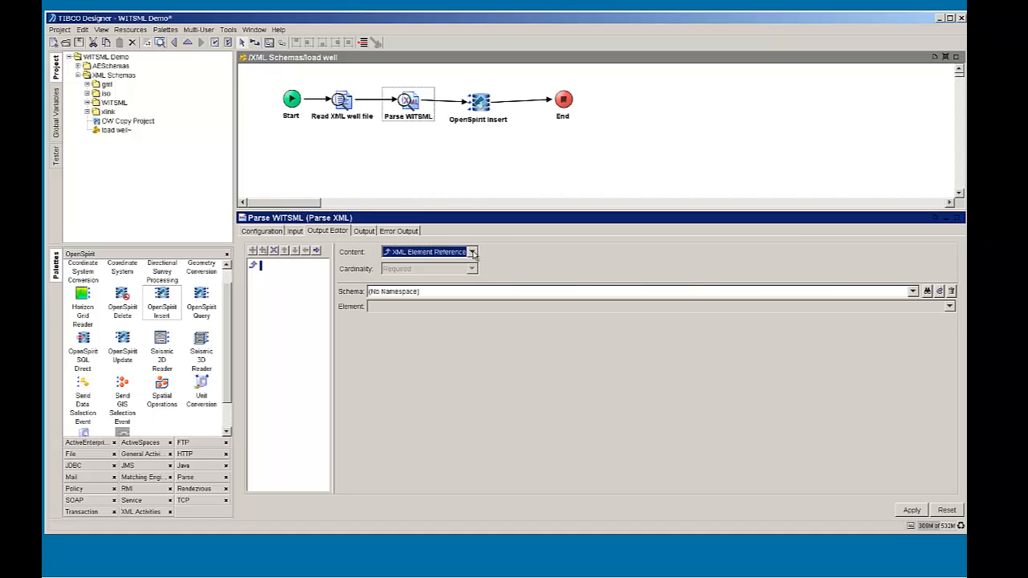
- Reference the wells element of the obj_well schema in the WITSML folder as the parser output and apply it
{"action": "left_click", "coordinate": [928, 292]}
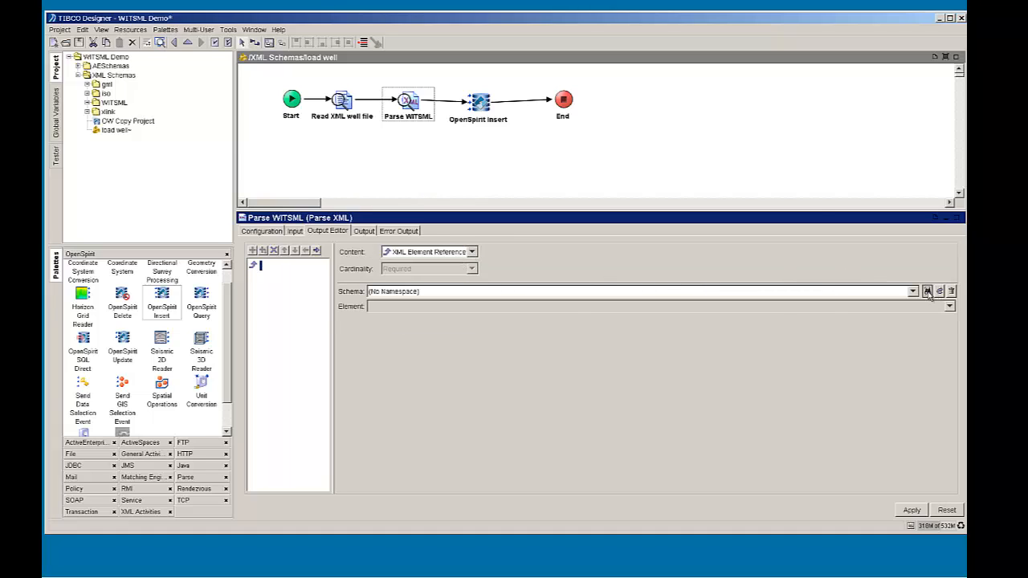
{"action": "left_click", "coordinate": [248, 165]}
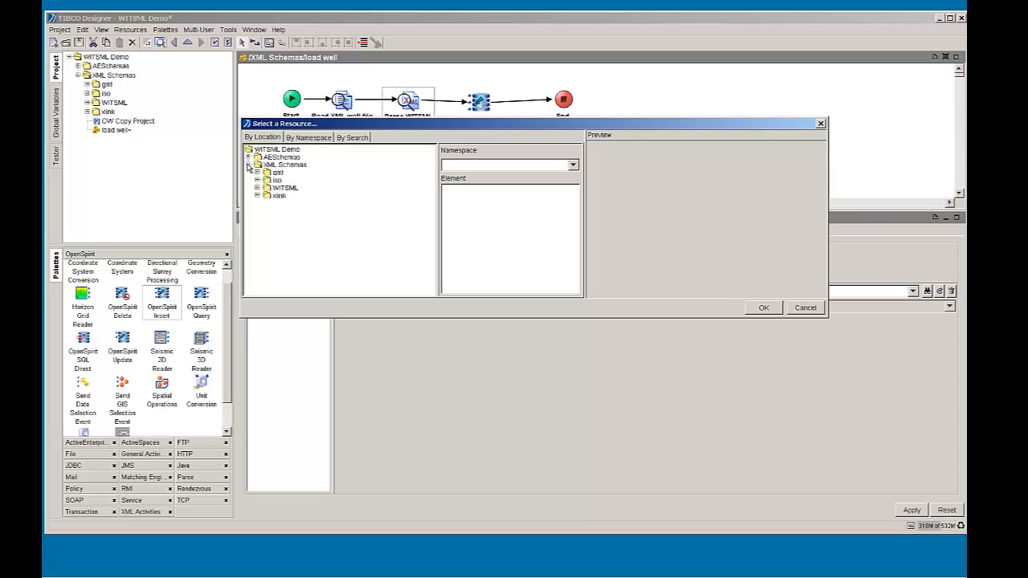
{"action": "left_click", "coordinate": [257, 190]}
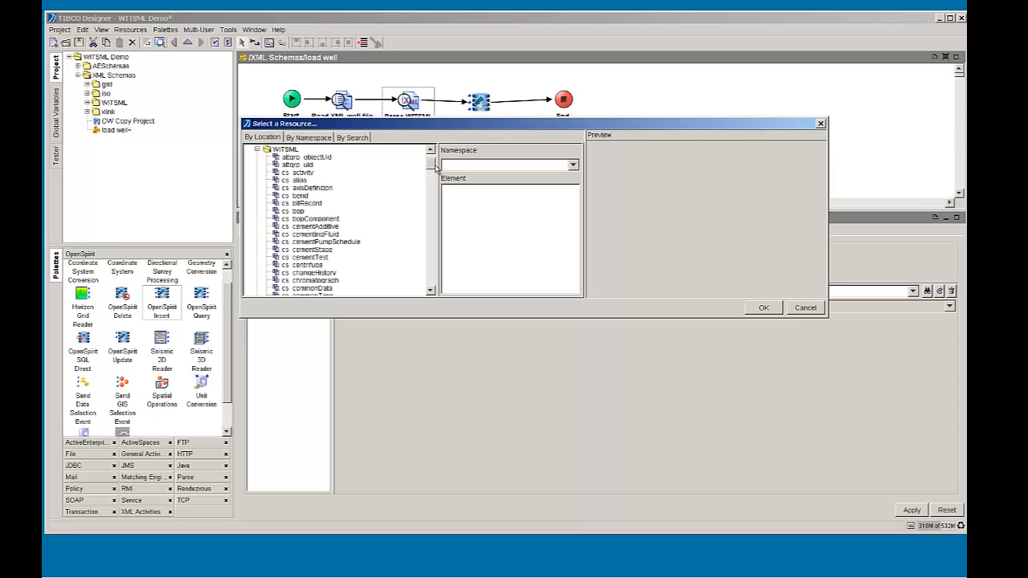
{"action": "left_click_drag", "start_coordinate": [432, 170], "coordinate": [431, 279]}
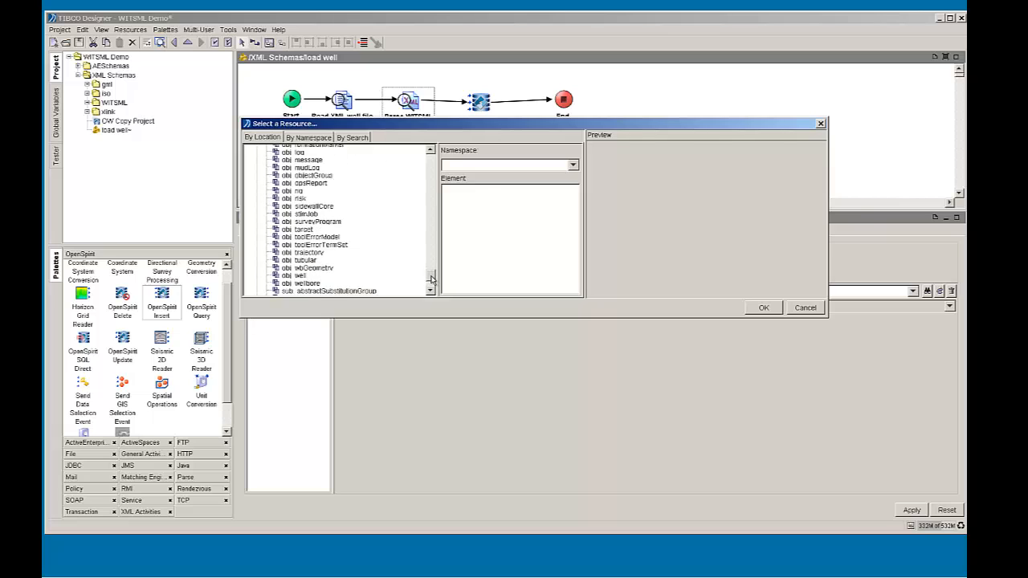
{"action": "left_click", "coordinate": [296, 277]}
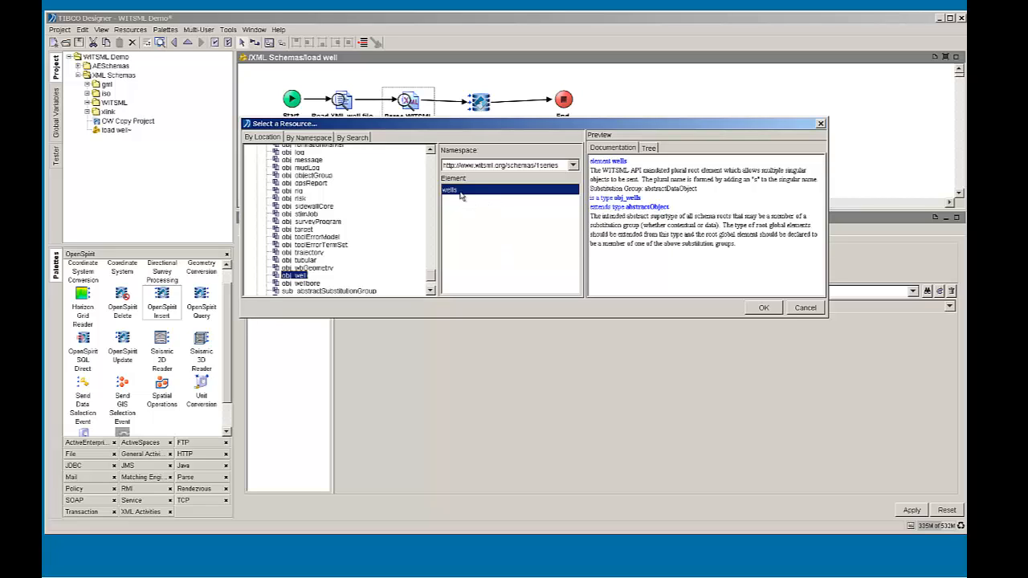
{"action": "left_click", "coordinate": [764, 309]}
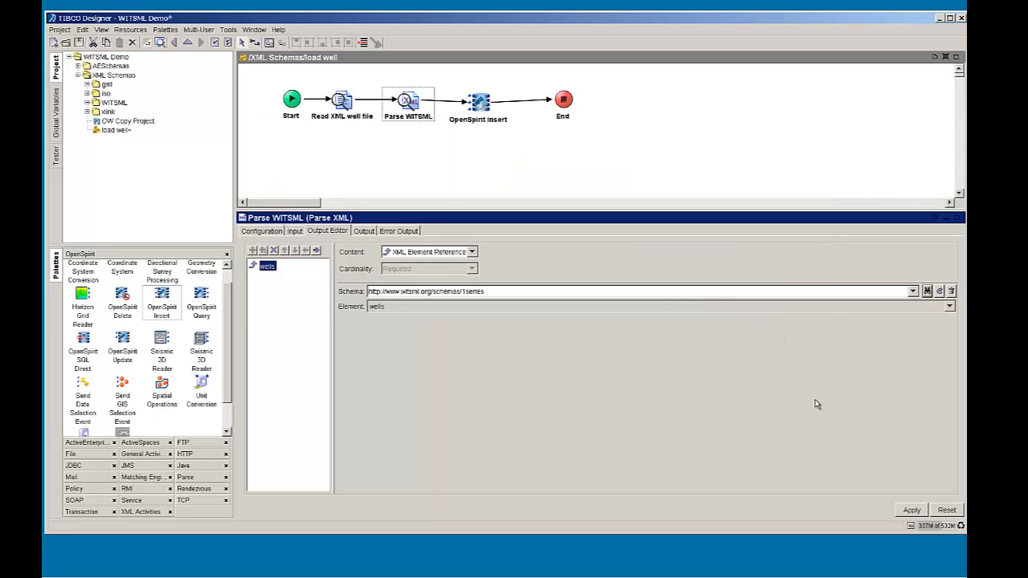
{"action": "left_click", "coordinate": [911, 510]}
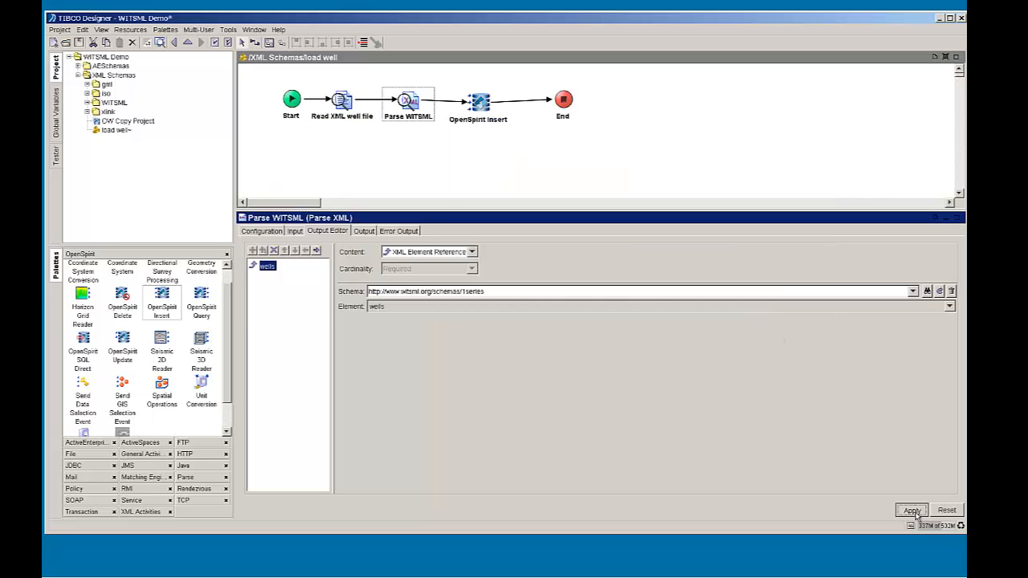
- Examine the Parse WITSML output structure, expanding the well element down to its individual fields
{"action": "left_click", "coordinate": [365, 231]}
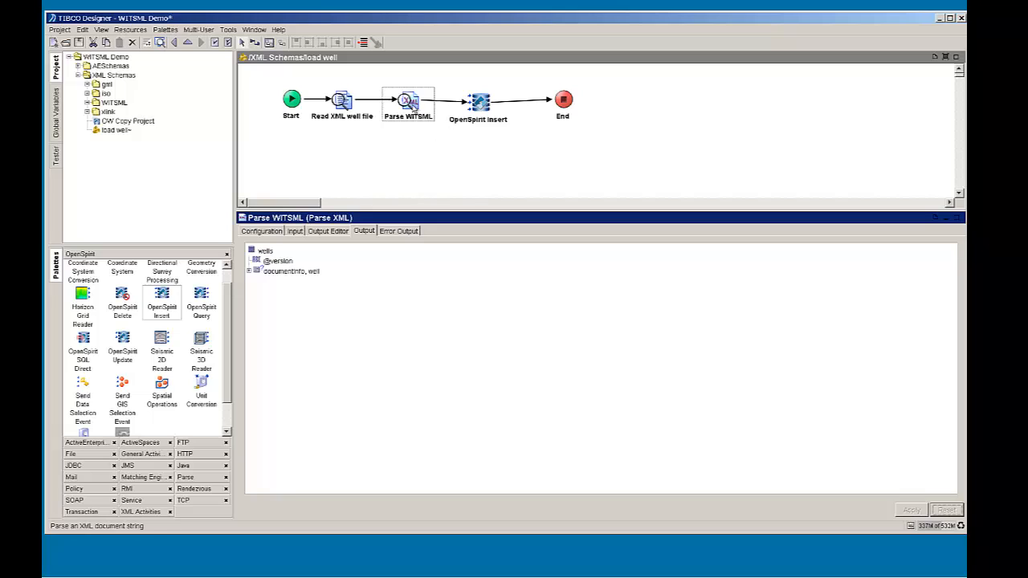
{"action": "left_click", "coordinate": [250, 272]}
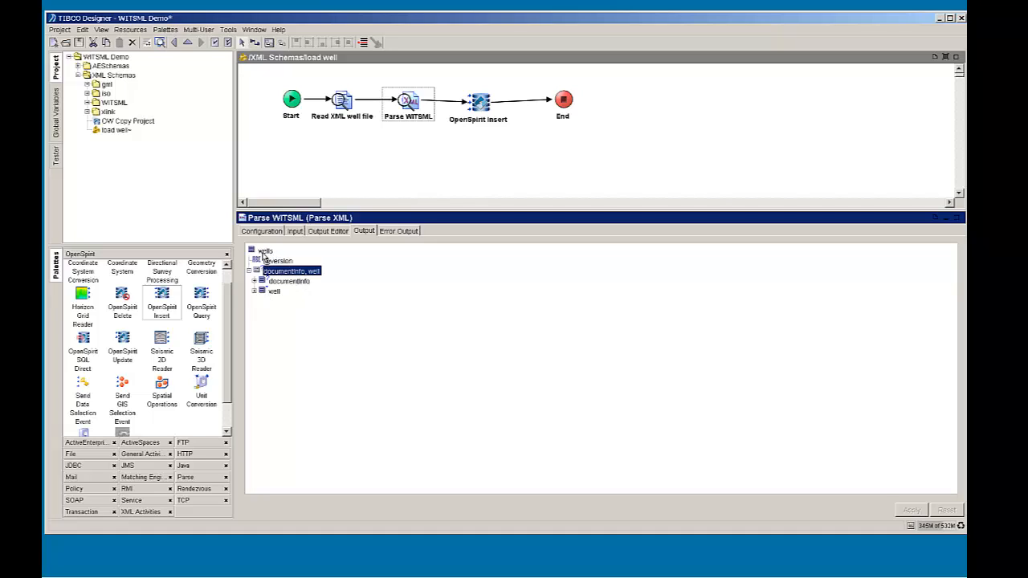
{"action": "left_click", "coordinate": [265, 252]}
{"action": "left_click", "coordinate": [274, 291]}
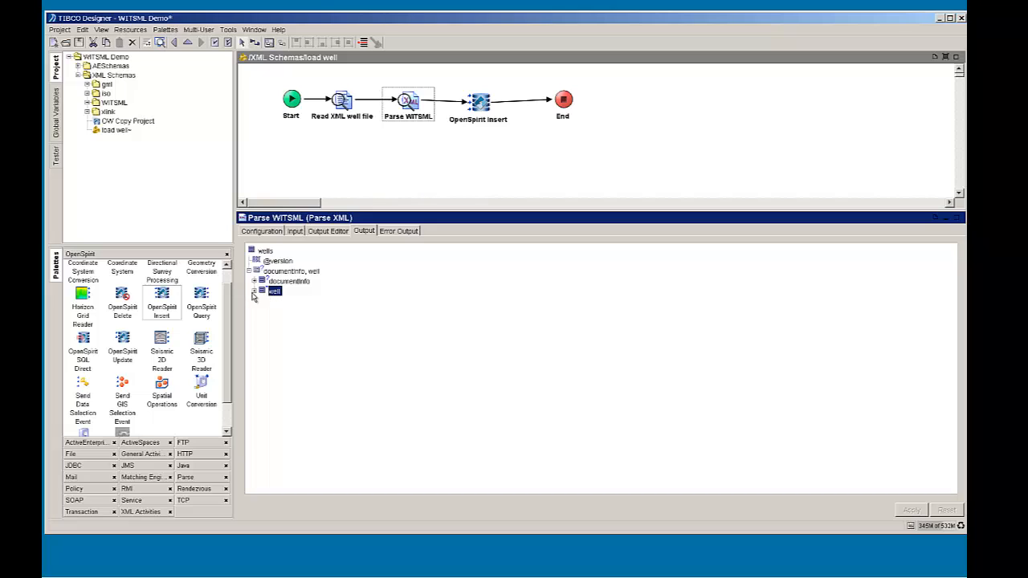
{"action": "left_click", "coordinate": [254, 291]}
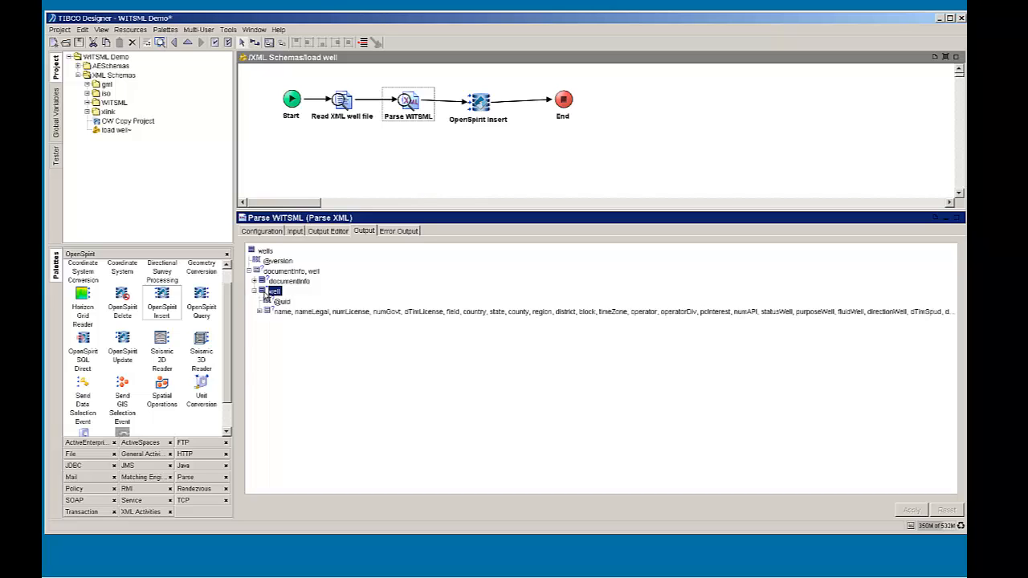
{"action": "double_click", "coordinate": [261, 312]}
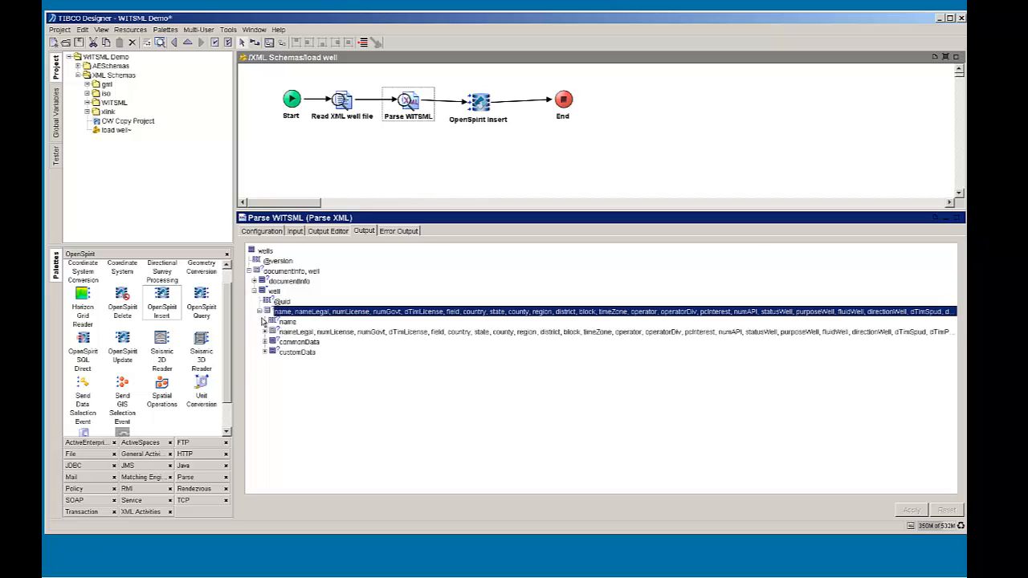
{"action": "scroll", "coordinate": [267, 334], "scroll_direction": "down", "scroll_amount": 2}
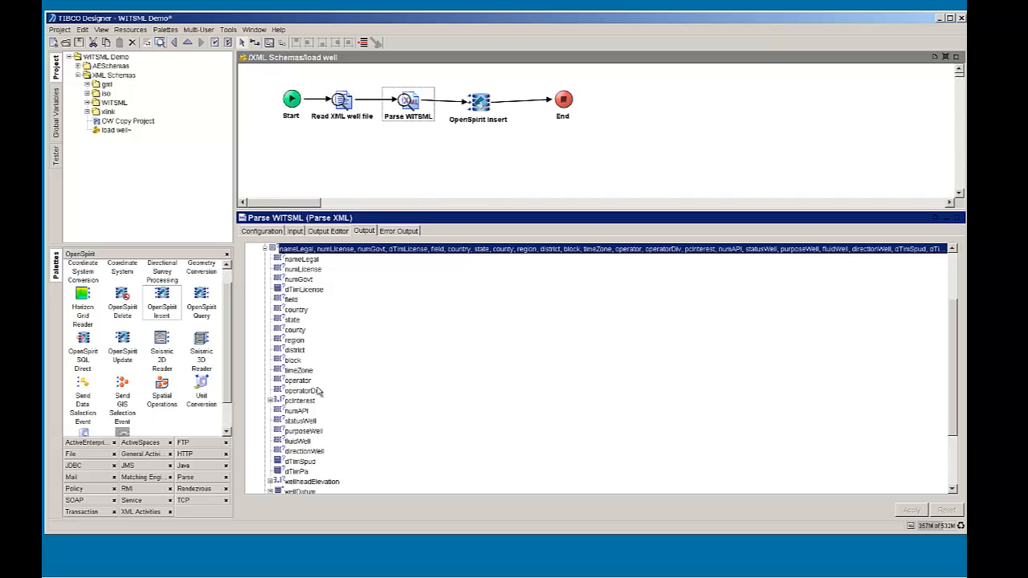
{"action": "left_click", "coordinate": [483, 113]}
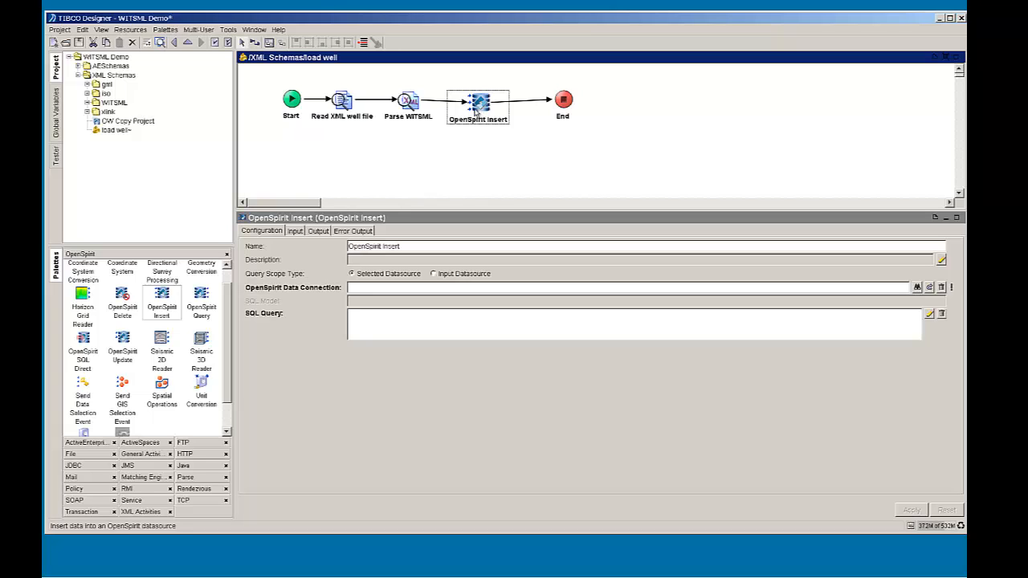
{"action": "left_click", "coordinate": [410, 106]}
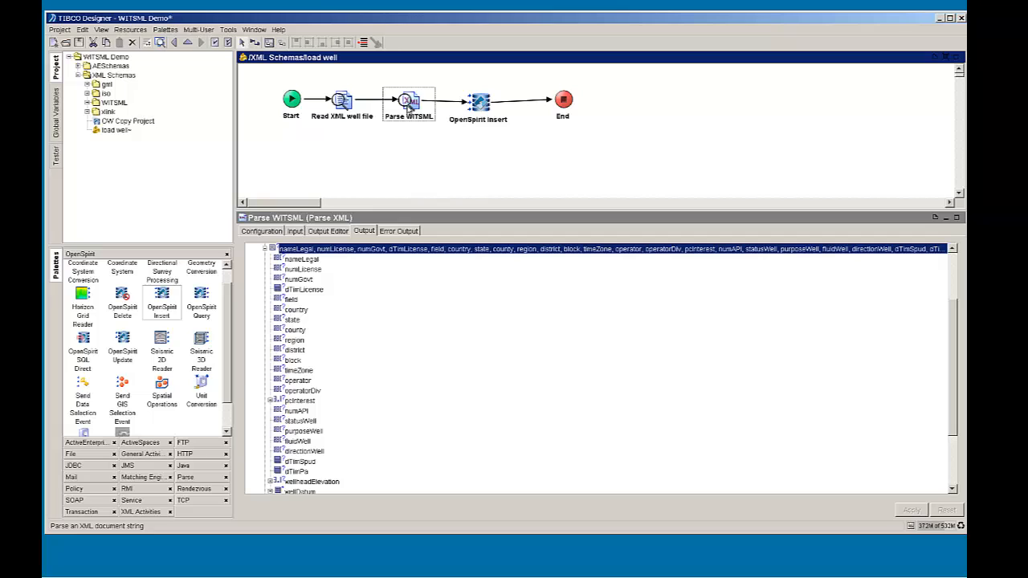
- Group the OpenSpirit Insert activity, name the group loop over wells, and set its action to Iterate with index name i
{"action": "left_click", "coordinate": [482, 104]}
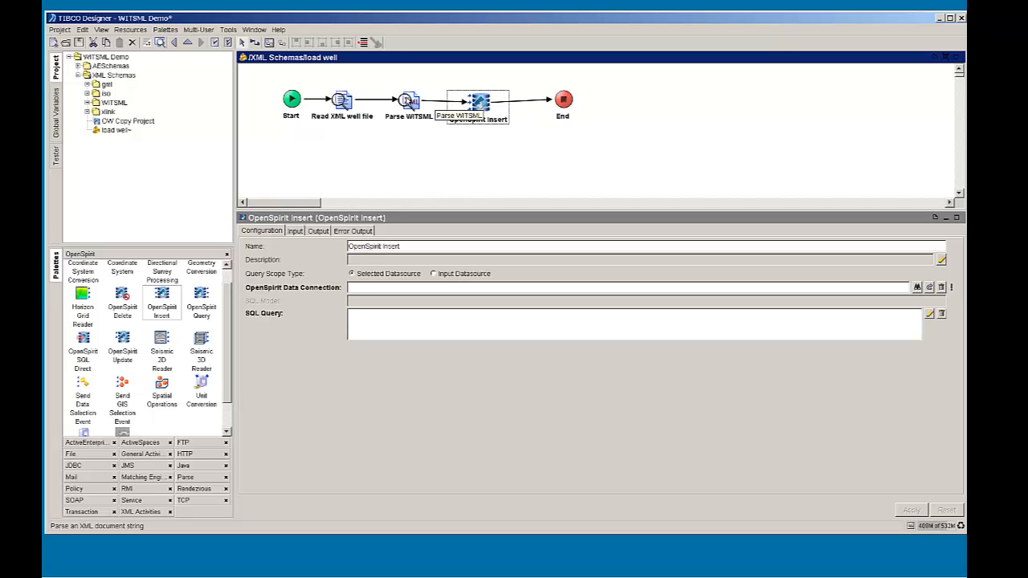
{"action": "left_click", "coordinate": [271, 44]}
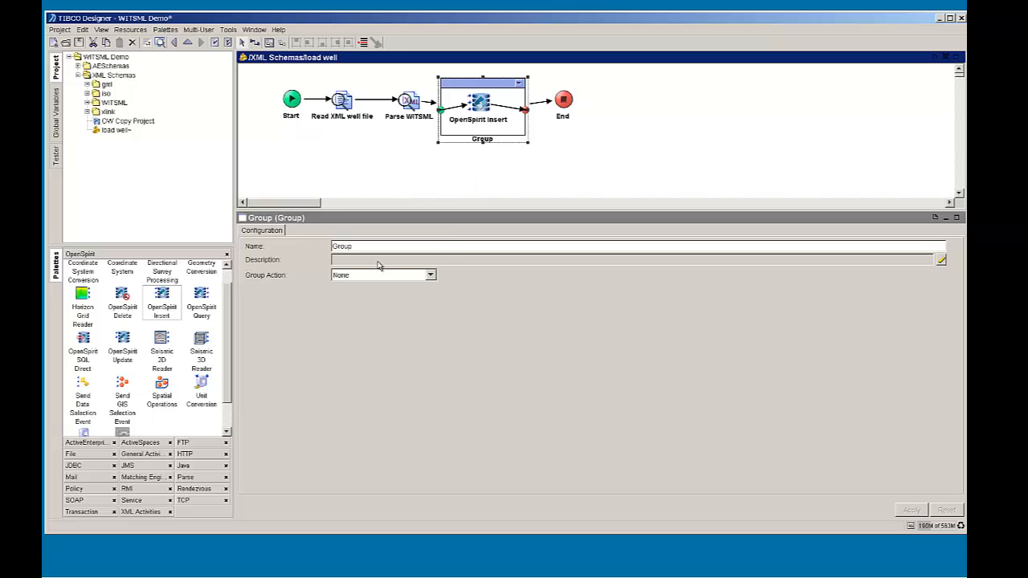
{"action": "left_click_drag", "start_coordinate": [367, 247], "coordinate": [299, 250]}
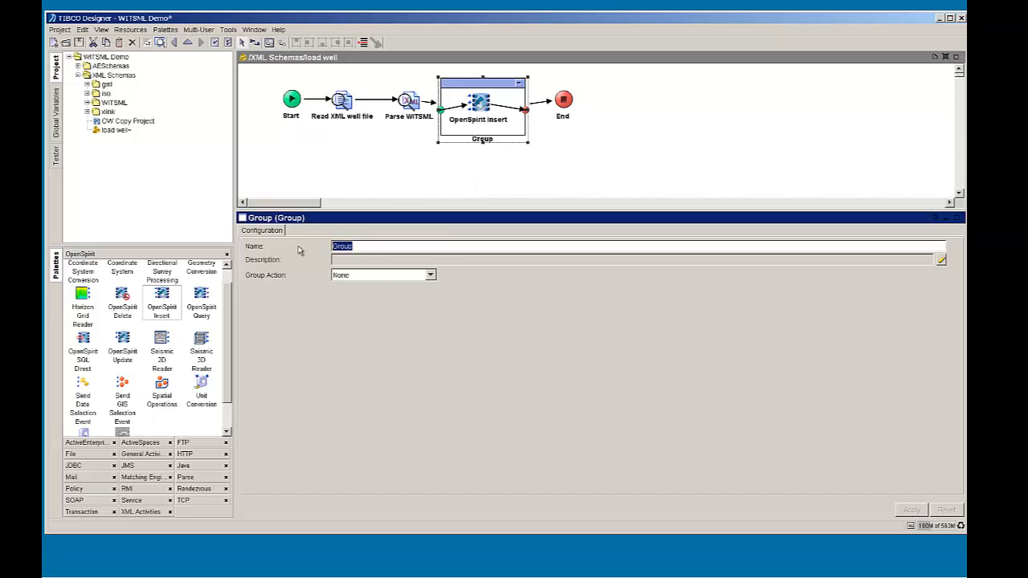
{"action": "type", "text": "loop over wells"}
{"action": "left_click", "coordinate": [414, 279]}
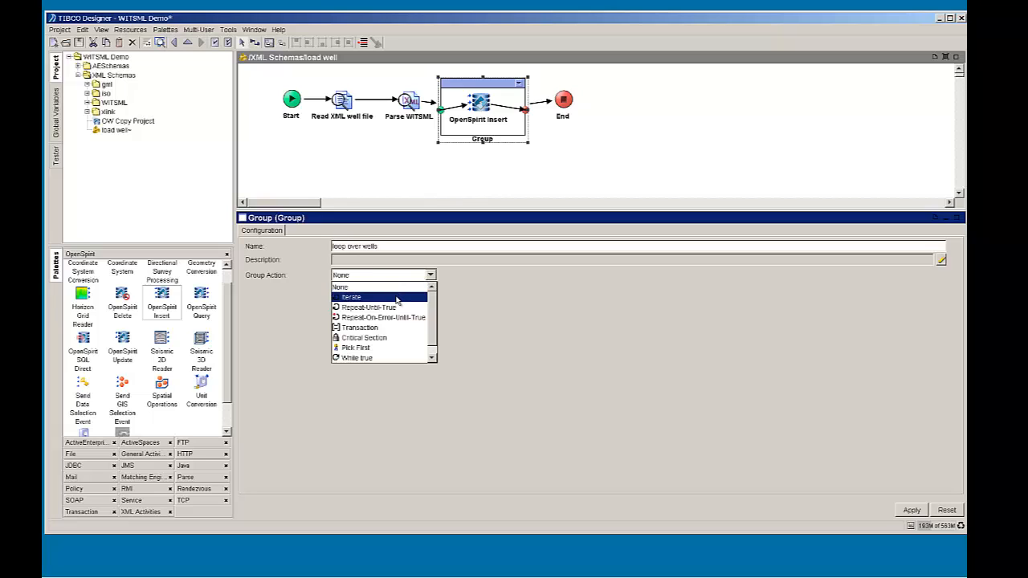
{"action": "left_click", "coordinate": [397, 299]}
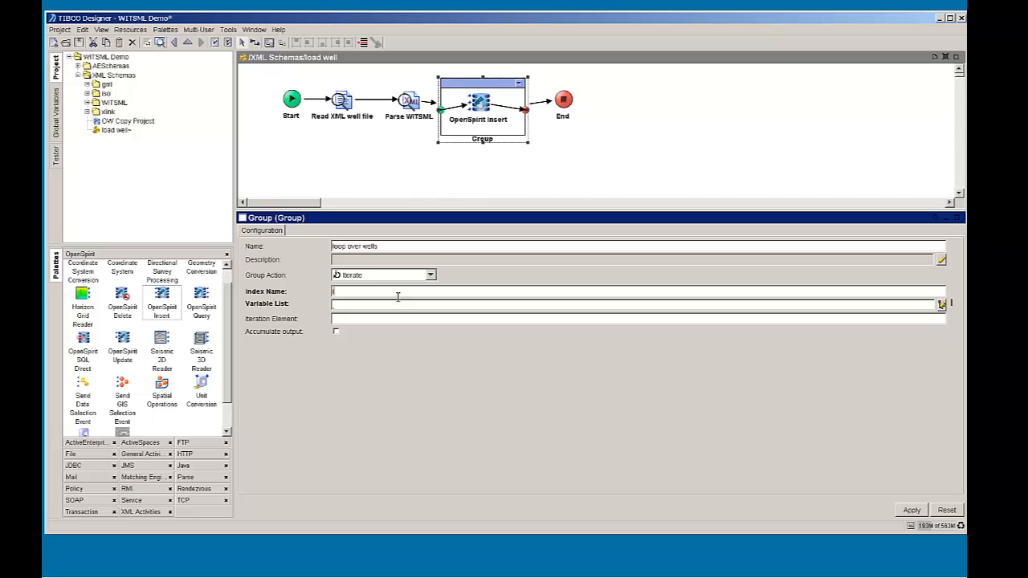
- Set the loop over wells group's variable list to the parsed well element, $Parse-WITSML/pfx:wells/pfx:well, name the iteration element well, and apply
{"action": "left_click", "coordinate": [382, 306]}
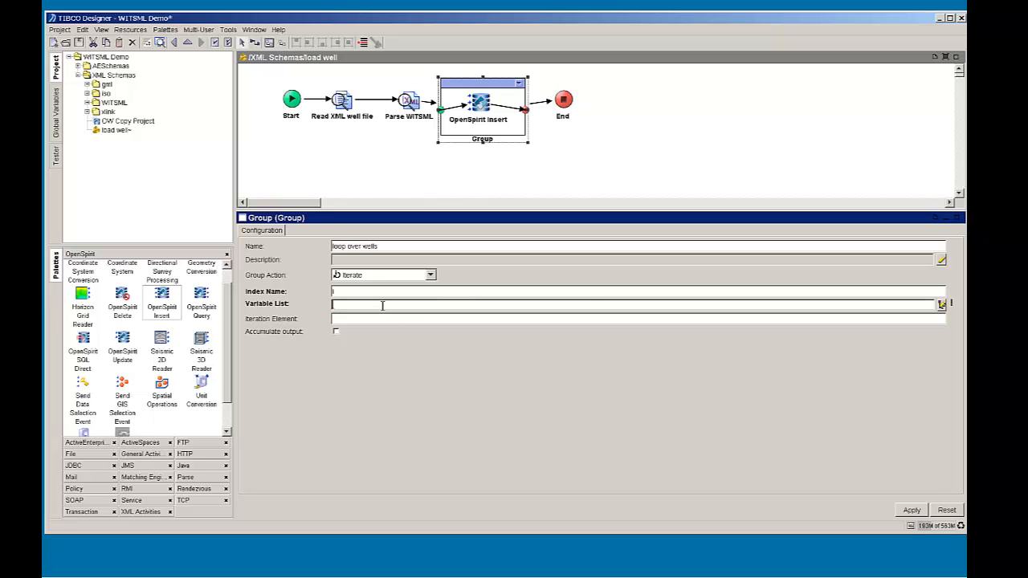
{"action": "left_click", "coordinate": [941, 304]}
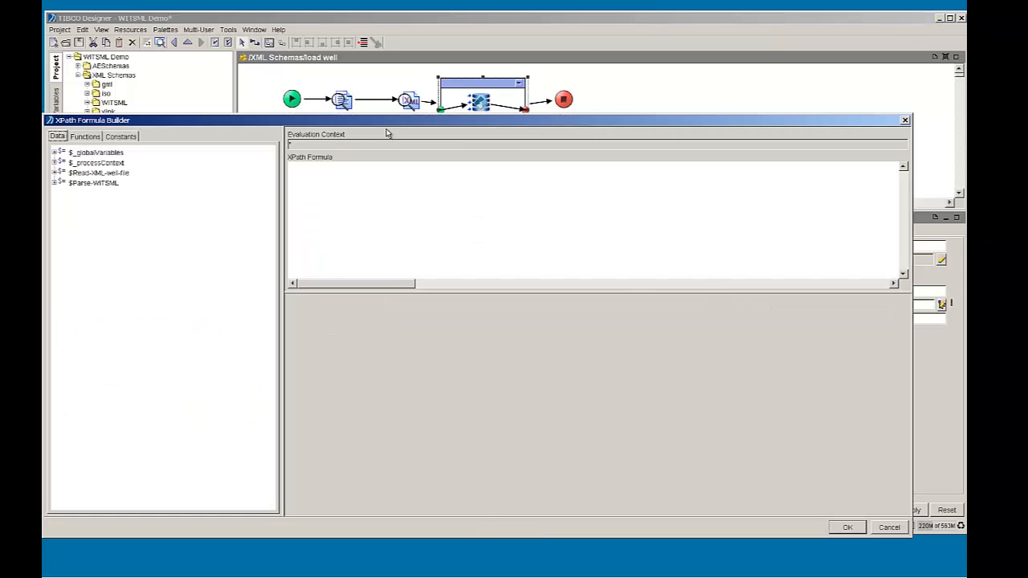
{"action": "left_click_drag", "start_coordinate": [388, 126], "coordinate": [546, 140]}
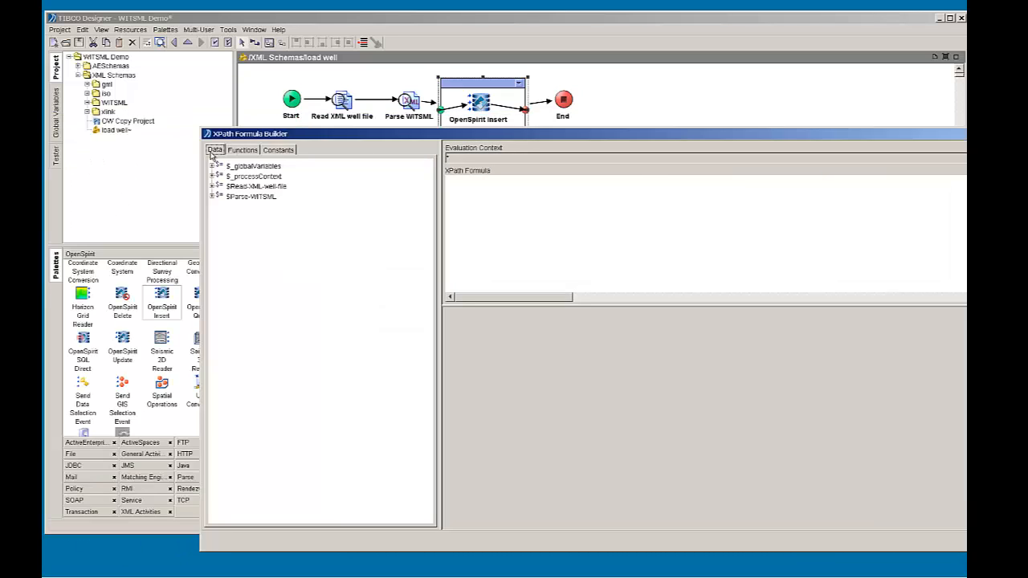
{"action": "double_click", "coordinate": [217, 197]}
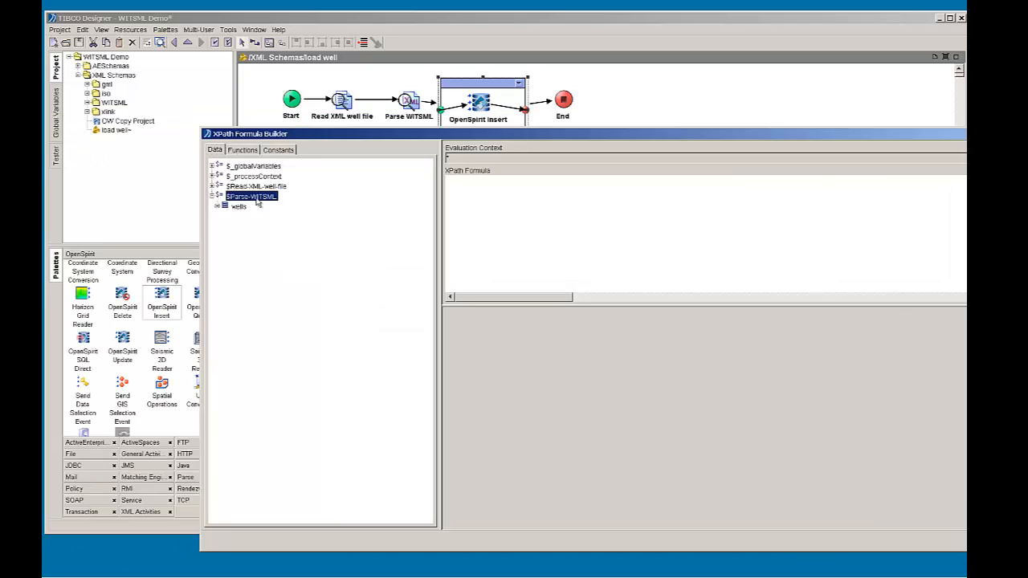
{"action": "double_click", "coordinate": [223, 206]}
{"action": "double_click", "coordinate": [224, 229]}
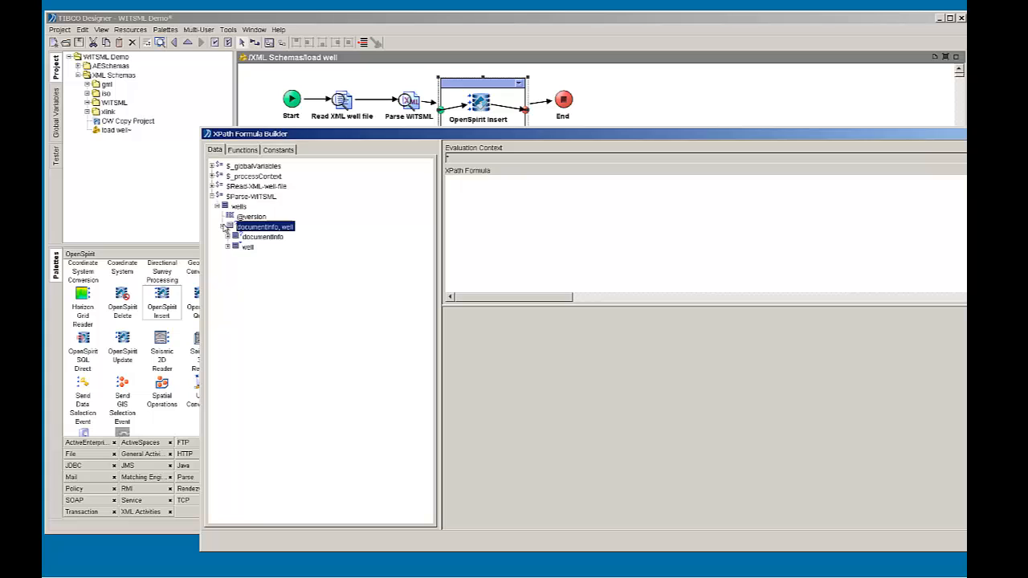
{"action": "double_click", "coordinate": [234, 248]}
{"action": "left_click_drag", "start_coordinate": [244, 250], "coordinate": [494, 191]}
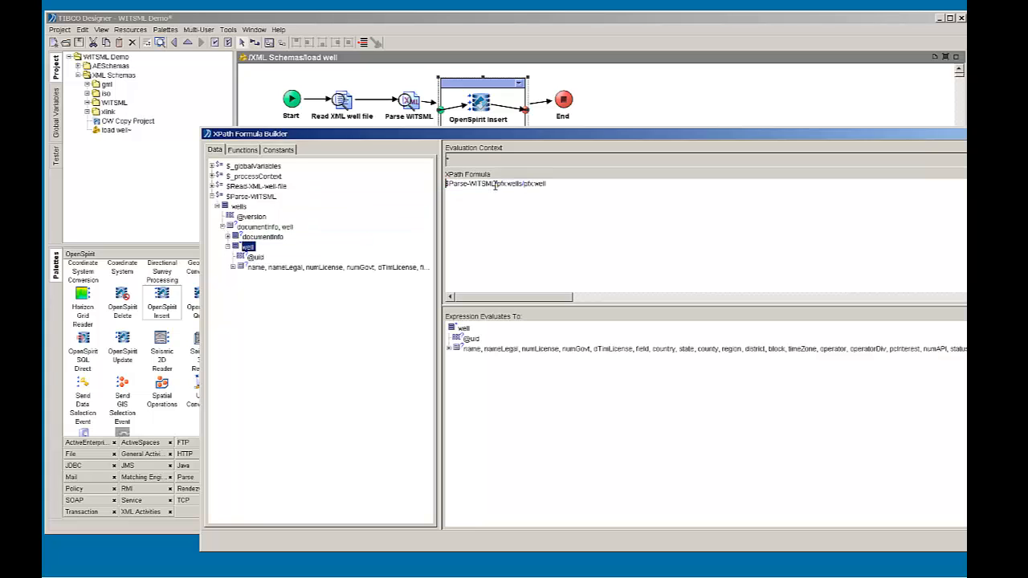
{"action": "left_click_drag", "start_coordinate": [472, 135], "coordinate": [371, 134]}
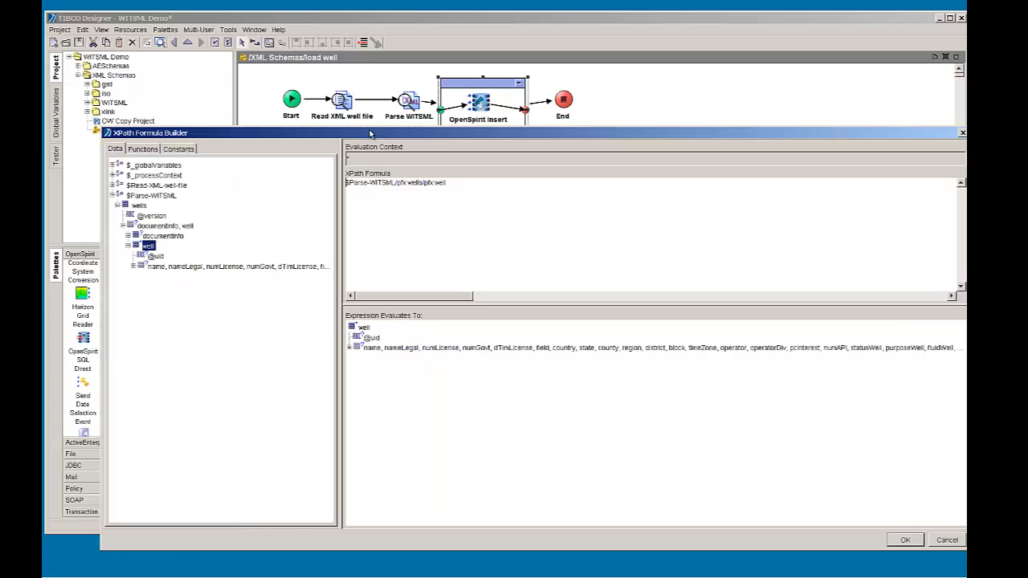
{"action": "left_click", "coordinate": [902, 540]}
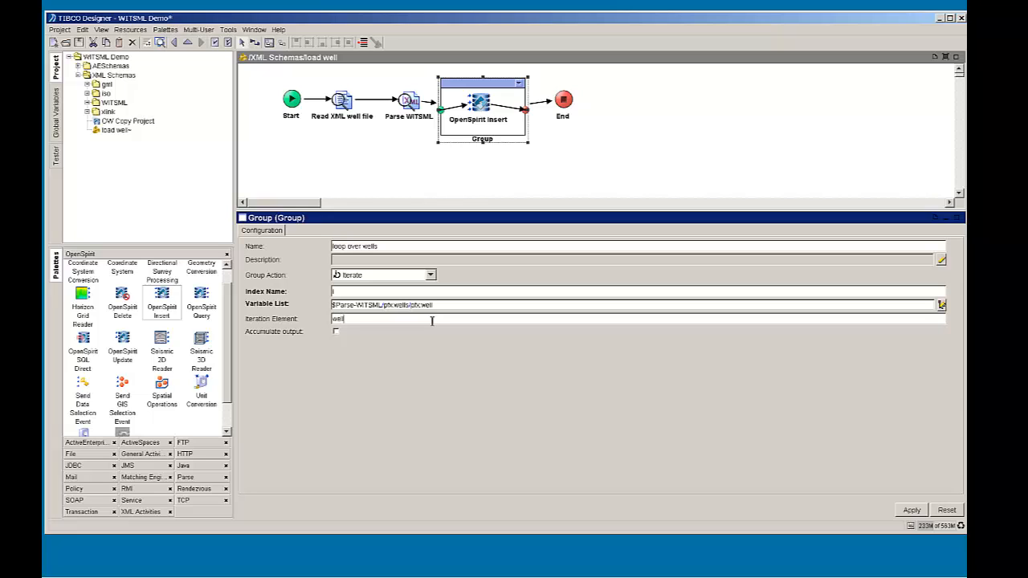
{"action": "left_click", "coordinate": [911, 513]}
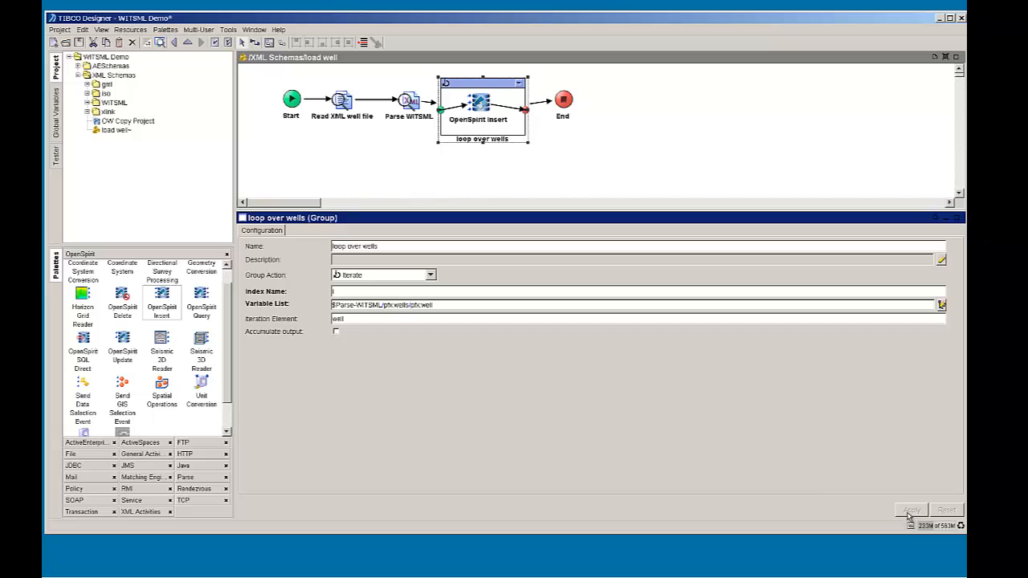
- Rename the OpenSpirit Insert activity to insert well, set its data connection to OW Copy Project, and apply the changes
{"action": "left_click", "coordinate": [478, 109]}
{"action": "left_click_drag", "start_coordinate": [408, 248], "coordinate": [304, 250]}
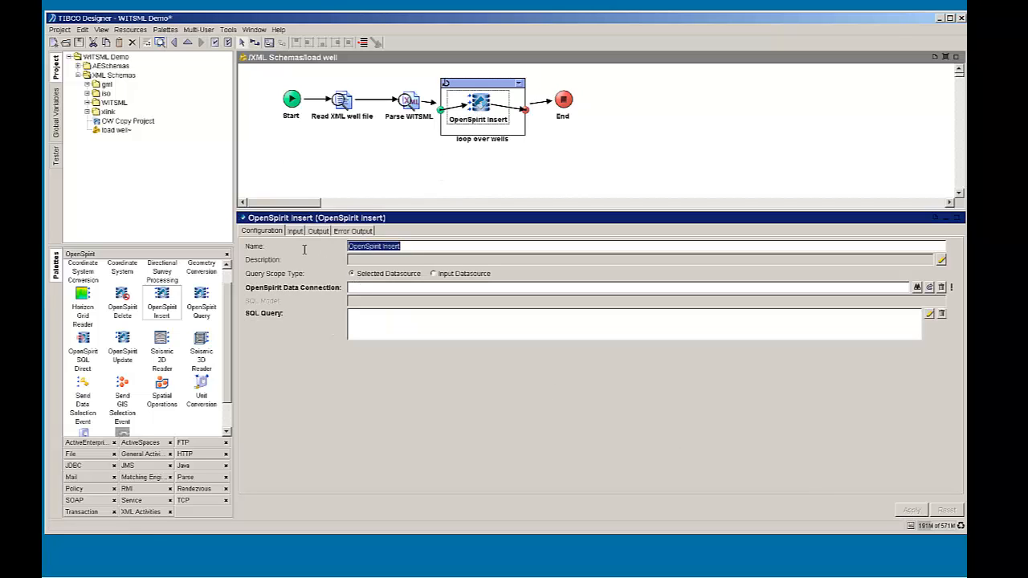
{"action": "key", "text": "BackSpace"}
{"action": "type", "text": "insert well"}
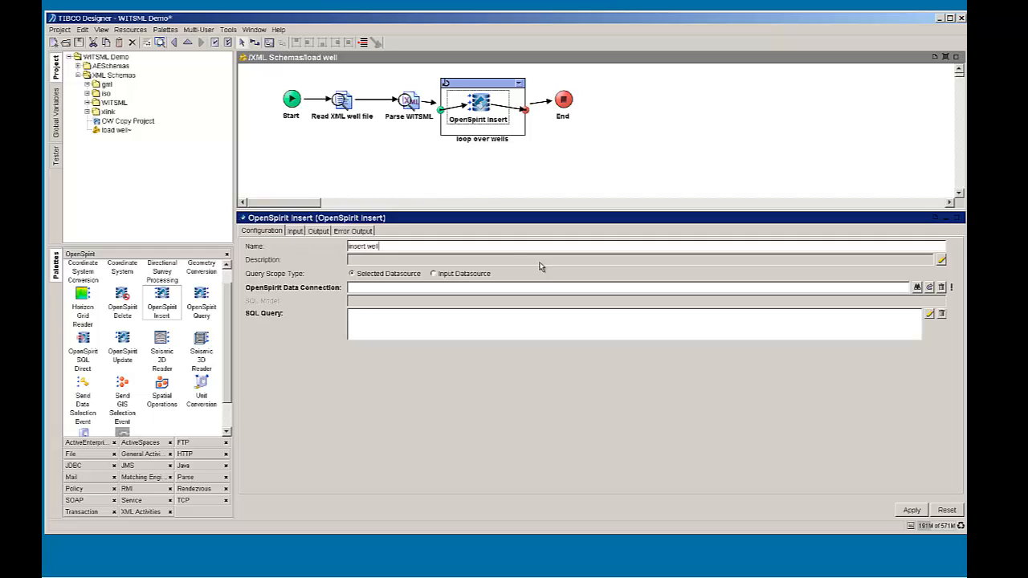
{"action": "left_click", "coordinate": [917, 287]}
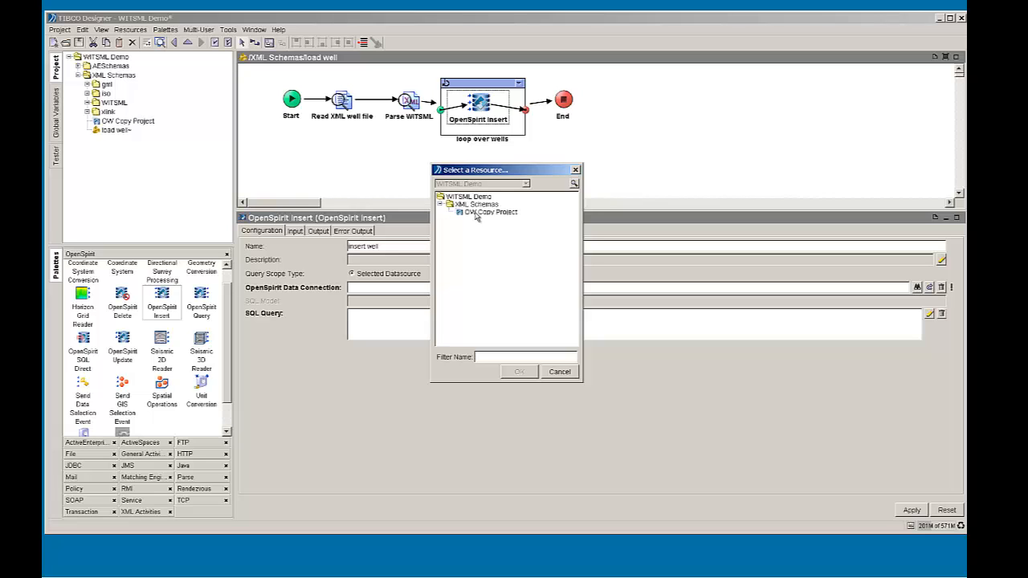
{"action": "left_click", "coordinate": [476, 212]}
{"action": "left_click", "coordinate": [529, 372]}
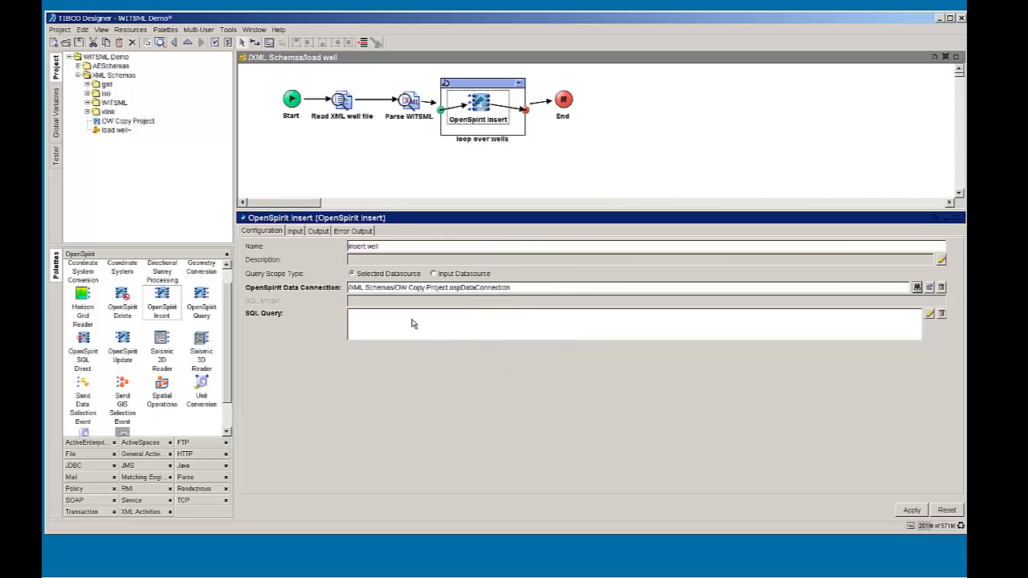
{"action": "left_click", "coordinate": [914, 511]}
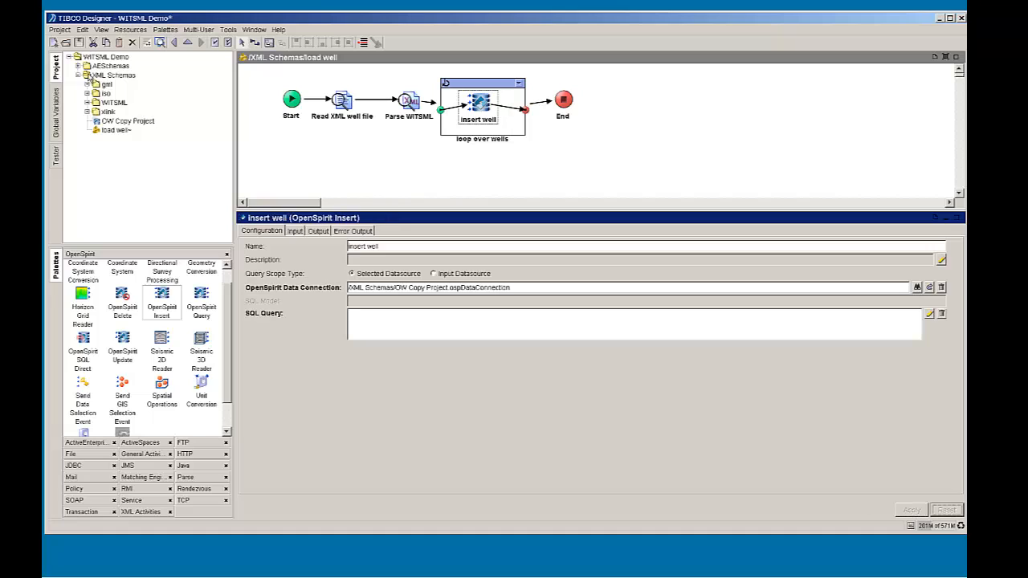
- Save the project and open the SQL insert builder for the insert well activity's query
{"action": "left_click", "coordinate": [406, 319]}
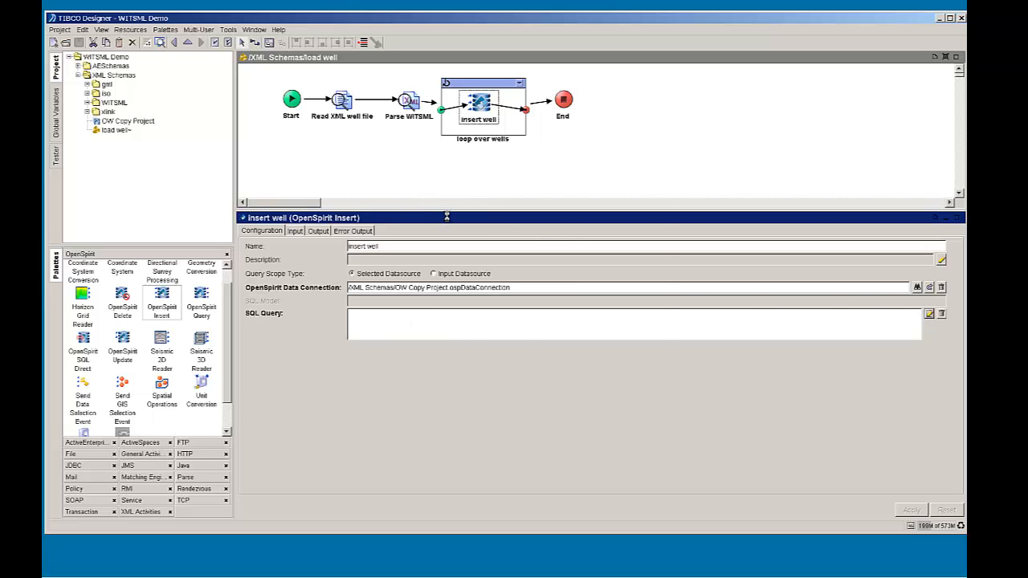
{"action": "left_click_drag", "start_coordinate": [468, 142], "coordinate": [622, 143]}
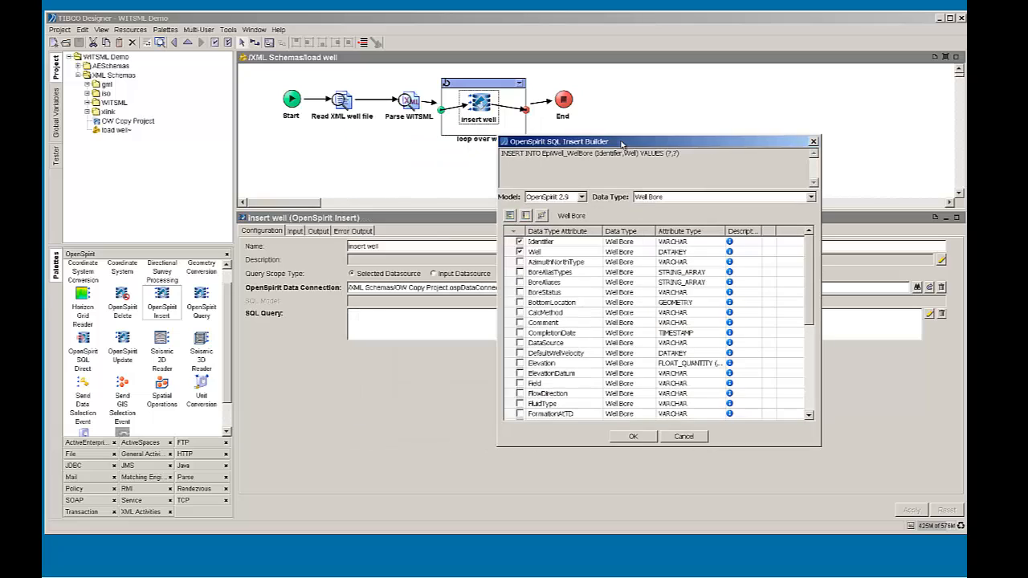
- Try the OpenWorks R5000 model in the insert builder, view its data types, and return to the OpenSpirit 2.9 model
{"action": "left_click", "coordinate": [583, 198]}
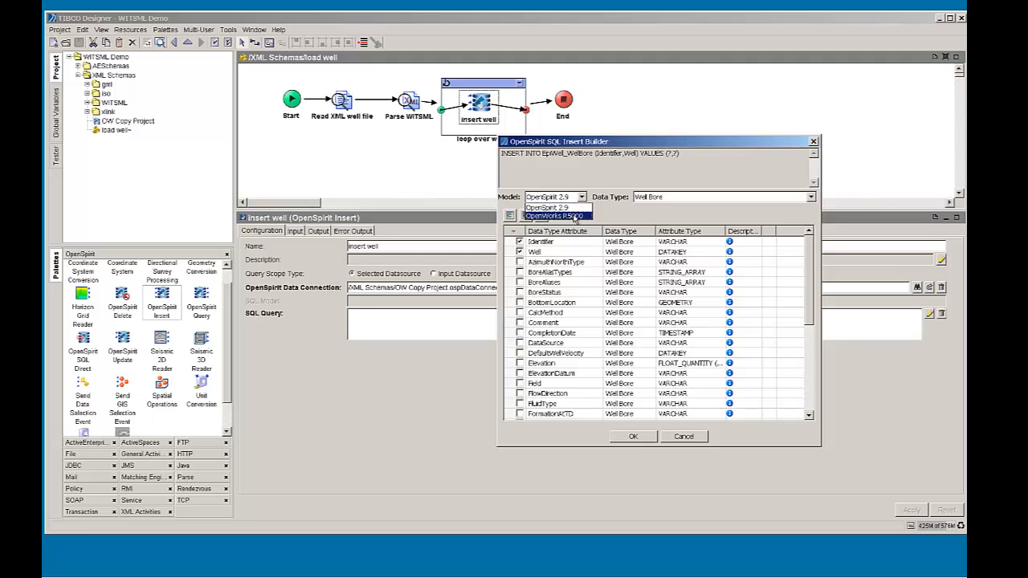
{"action": "left_click", "coordinate": [573, 216]}
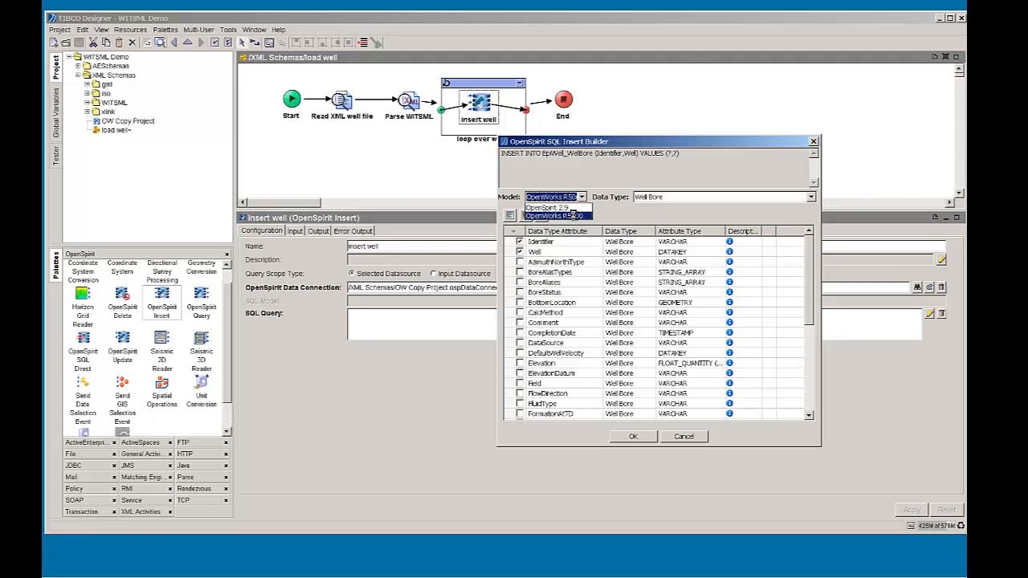
{"action": "left_click", "coordinate": [810, 196]}
{"action": "mouse_move", "coordinate": [813, 217]}
{"action": "left_mouse_down"}
{"action": "mouse_move", "coordinate": [814, 239]}
{"action": "mouse_move", "coordinate": [815, 207]}
{"action": "left_mouse_up"}
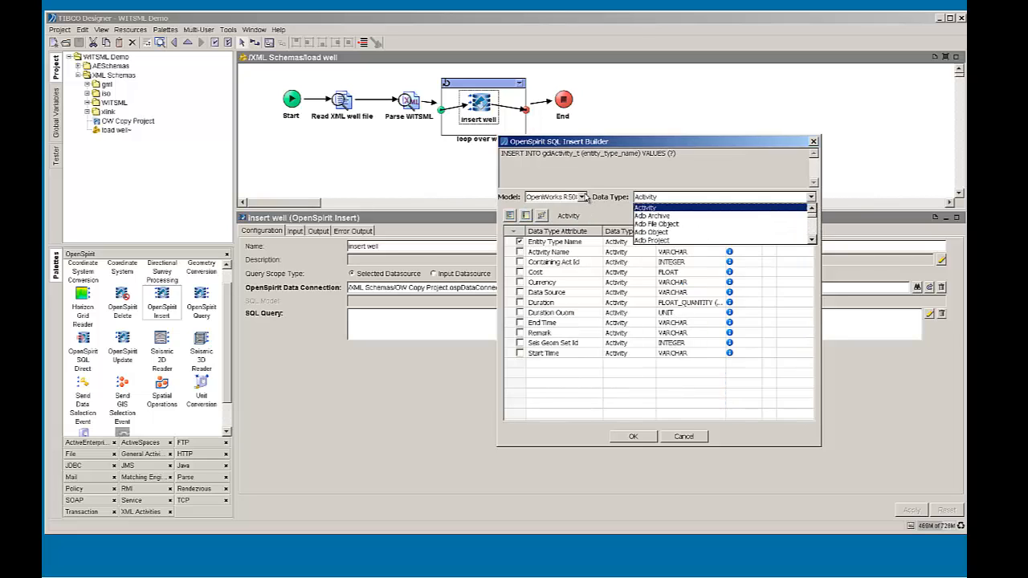
{"action": "left_click", "coordinate": [582, 197]}
{"action": "left_click", "coordinate": [582, 197]}
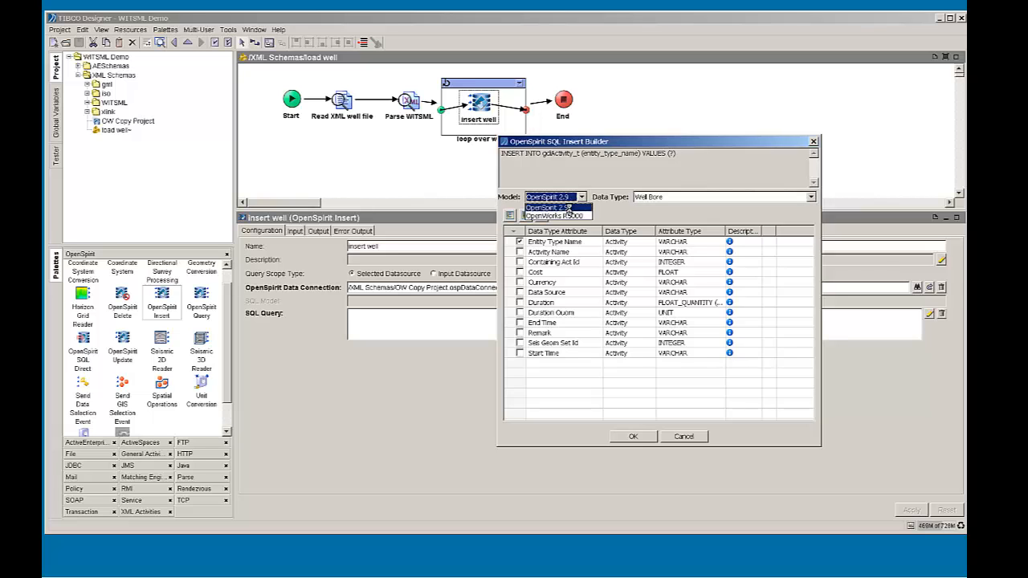
{"action": "left_click", "coordinate": [562, 208]}
{"action": "left_click_drag", "start_coordinate": [598, 142], "coordinate": [592, 141]}
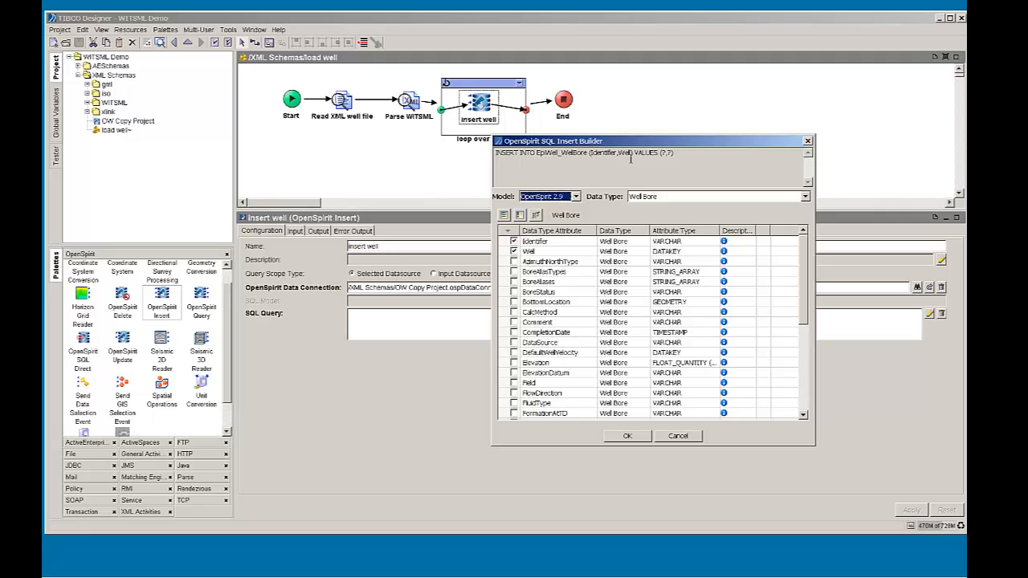
- Set the insert statement's data type to Well
{"action": "left_click", "coordinate": [806, 197]}
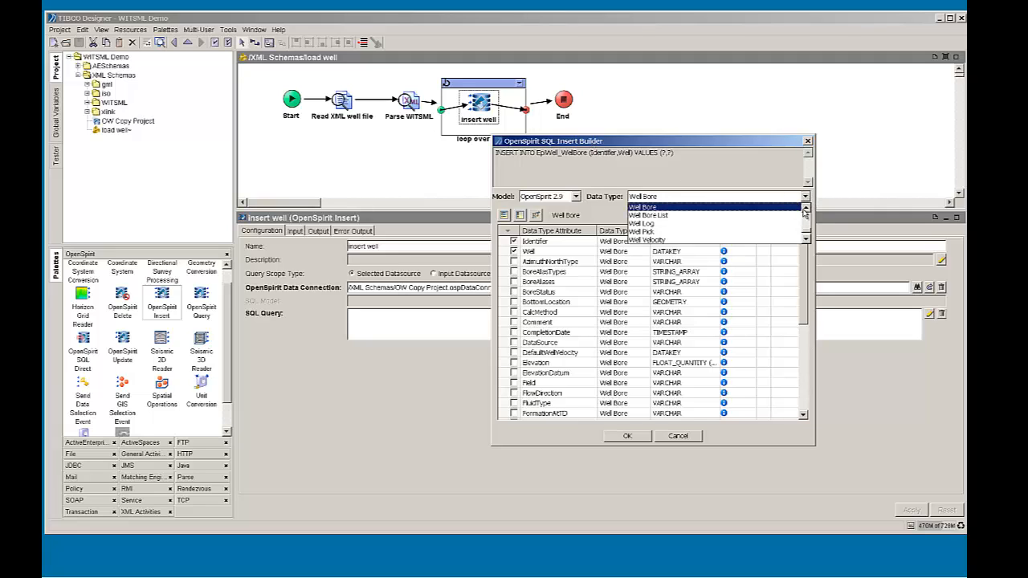
{"action": "left_click", "coordinate": [805, 208]}
{"action": "left_click", "coordinate": [704, 215]}
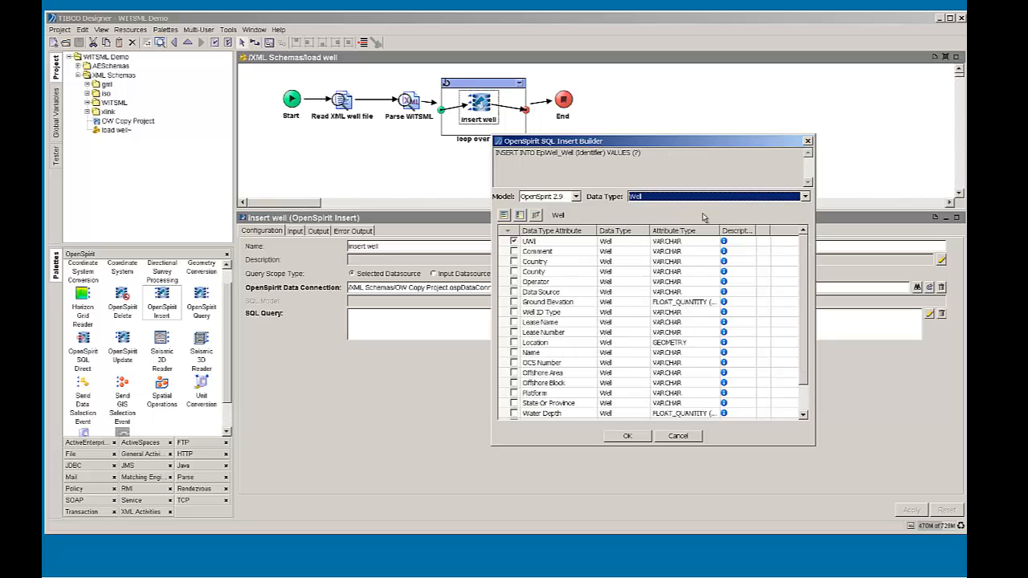
{"action": "left_click_drag", "start_coordinate": [631, 143], "coordinate": [664, 111]}
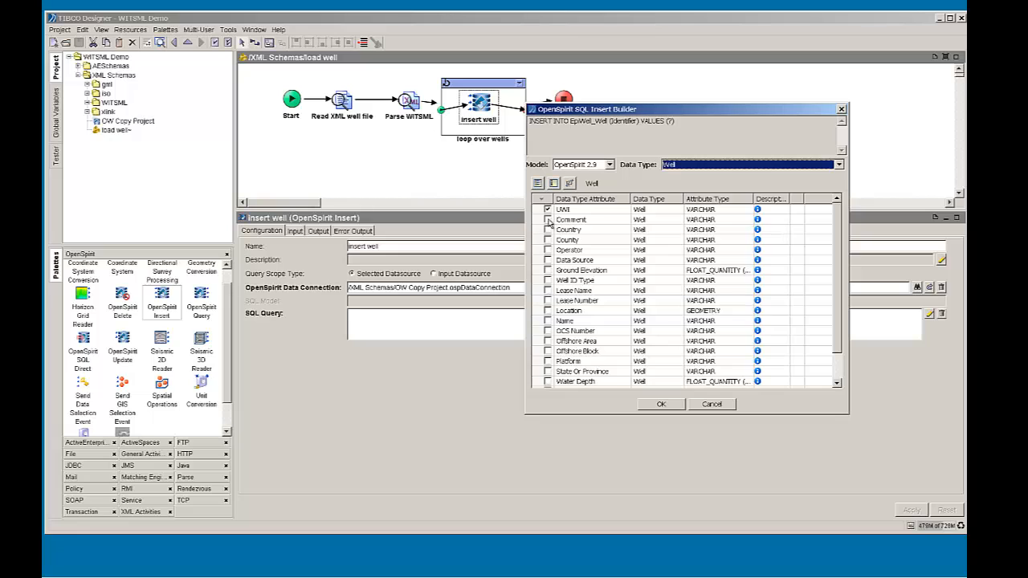
- Include the Comment, Country, County, Operator, Data Source and Ground Elevation attributes in the Well insert statement
{"action": "left_click", "coordinate": [547, 219]}
{"action": "left_click", "coordinate": [548, 230]}
{"action": "left_click", "coordinate": [548, 239]}
{"action": "left_click", "coordinate": [547, 249]}
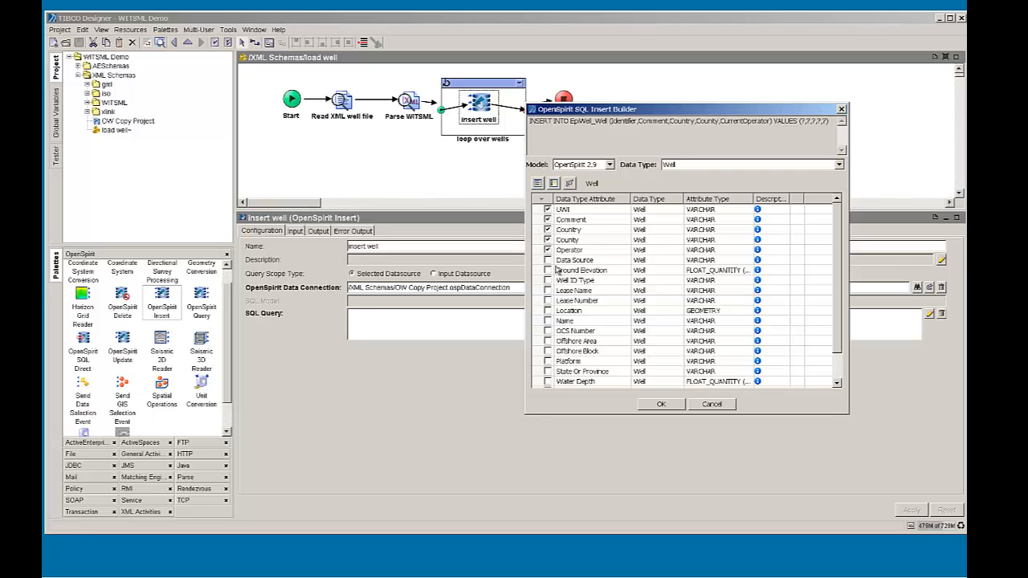
{"action": "left_click", "coordinate": [548, 261]}
{"action": "left_click", "coordinate": [548, 270]}
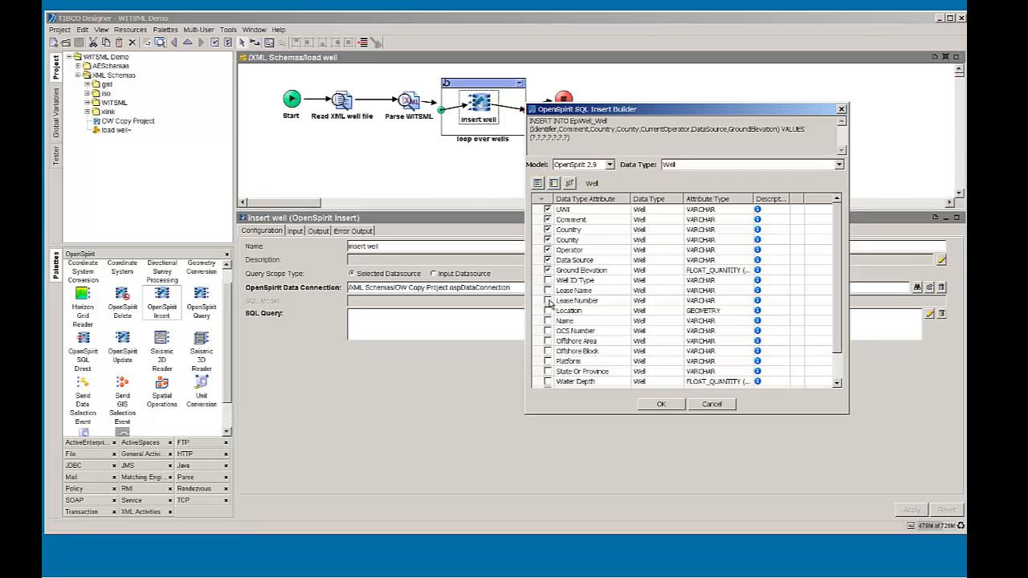
- Add the Location, Name, Offshore Block, State Or Province and Water Depth attributes to the insert statement and accept the query
{"action": "left_click", "coordinate": [548, 310]}
{"action": "left_click", "coordinate": [547, 321]}
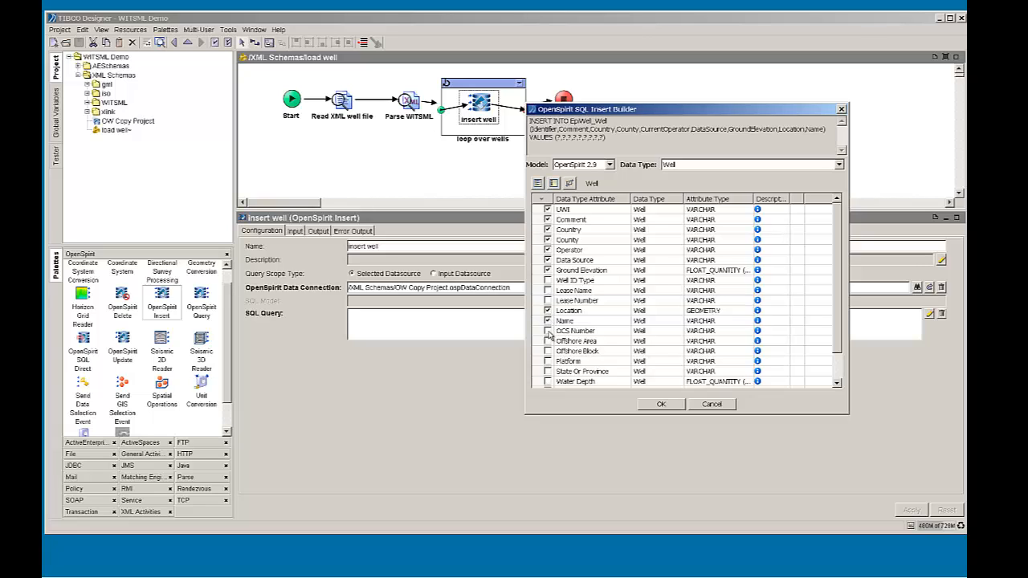
{"action": "left_click", "coordinate": [547, 351]}
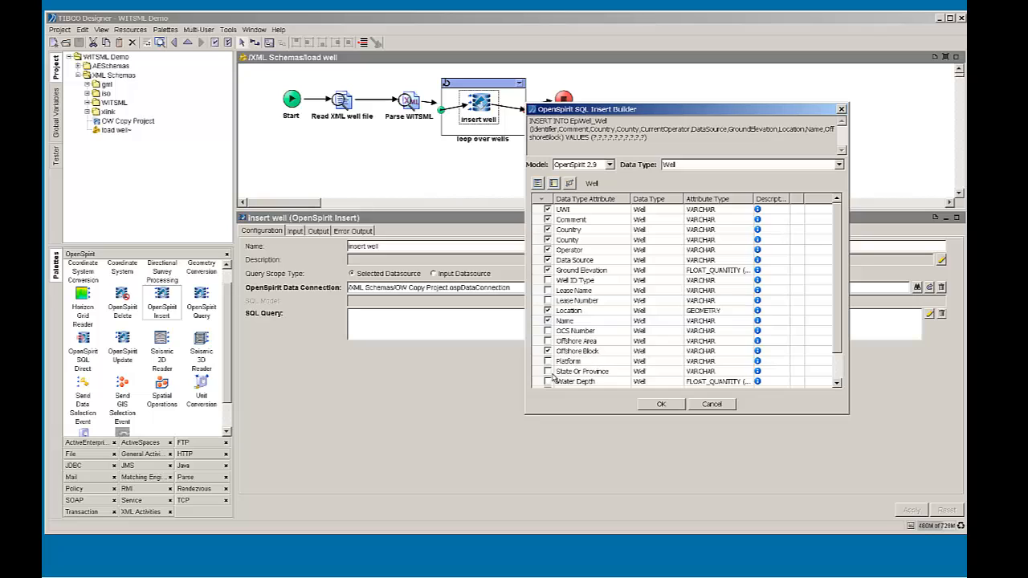
{"action": "left_click", "coordinate": [548, 371]}
{"action": "left_click", "coordinate": [547, 382]}
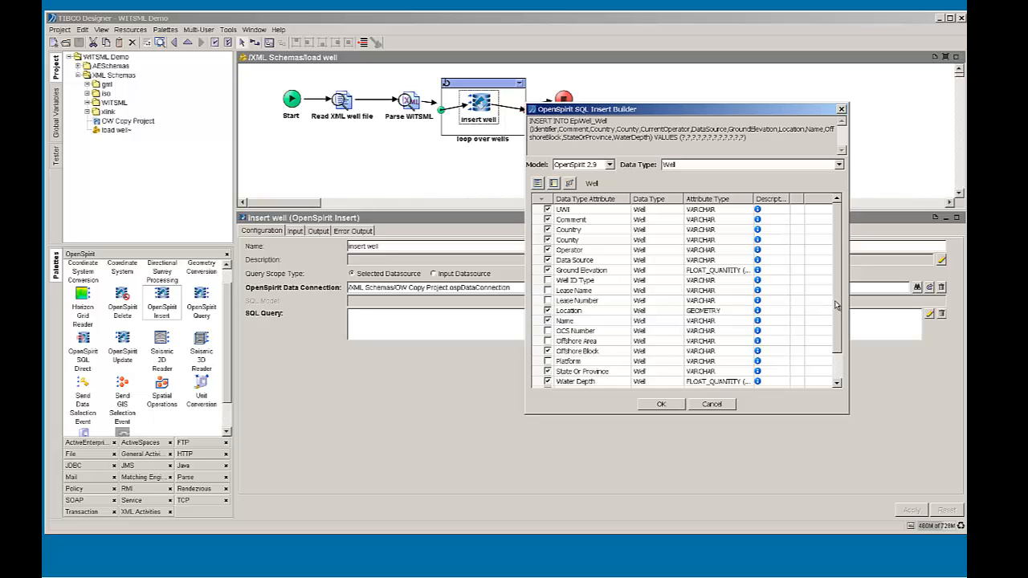
{"action": "left_click_drag", "start_coordinate": [835, 305], "coordinate": [840, 341]}
{"action": "scroll", "coordinate": [839, 301], "scroll_direction": "down", "scroll_amount": 1}
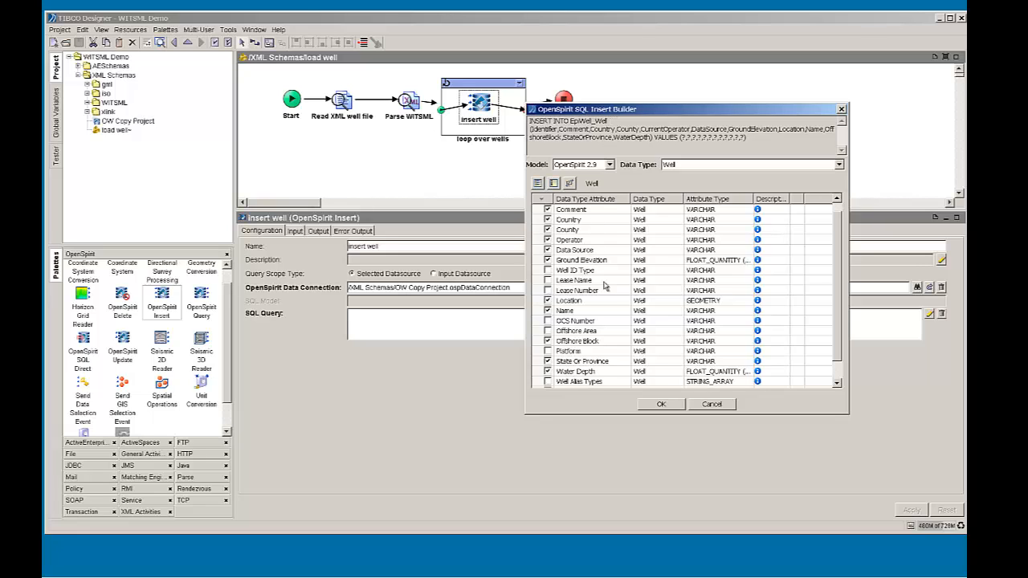
{"action": "left_click", "coordinate": [658, 405]}
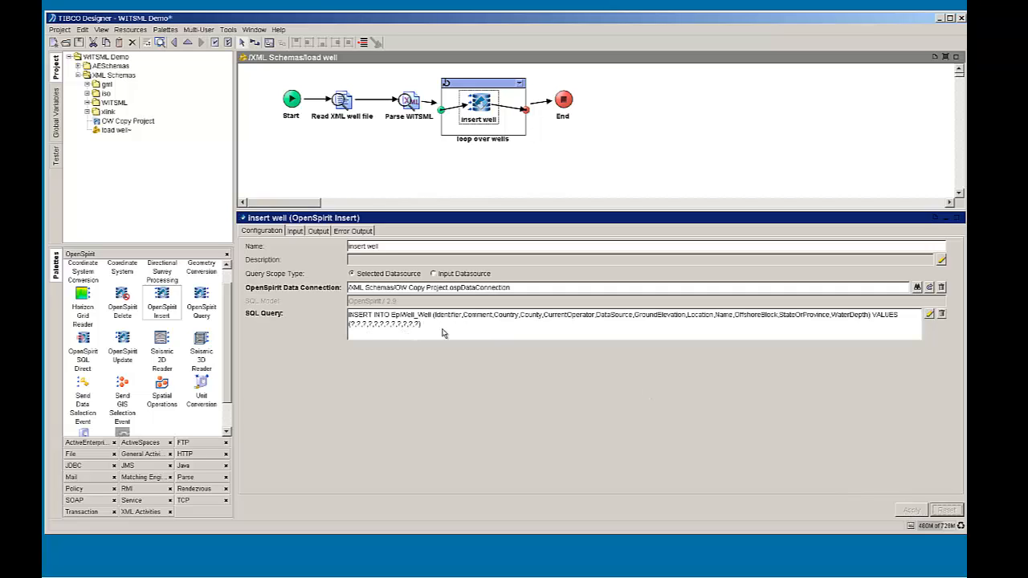
{"action": "left_click", "coordinate": [295, 231]}
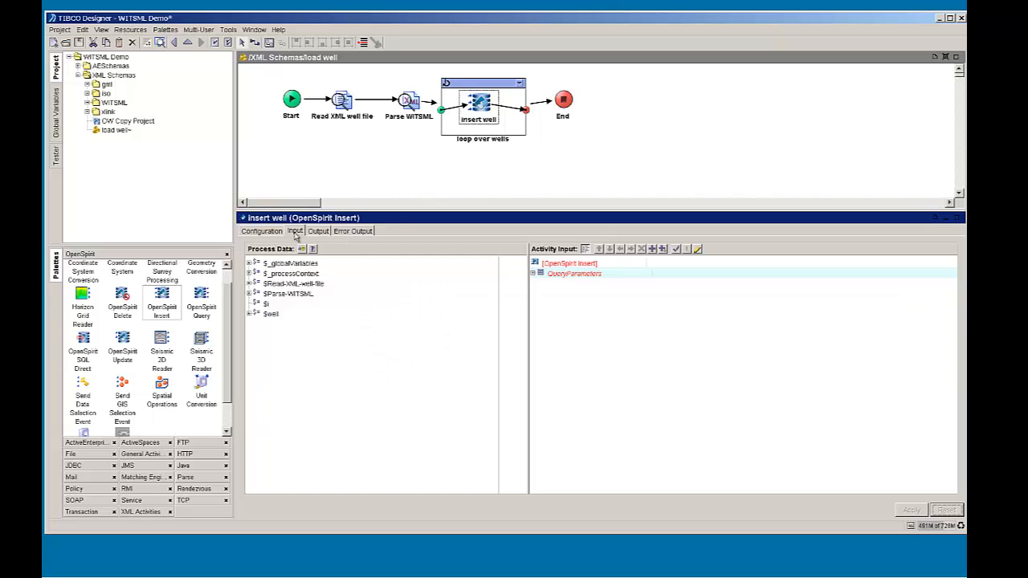
{"action": "left_click", "coordinate": [533, 274]}
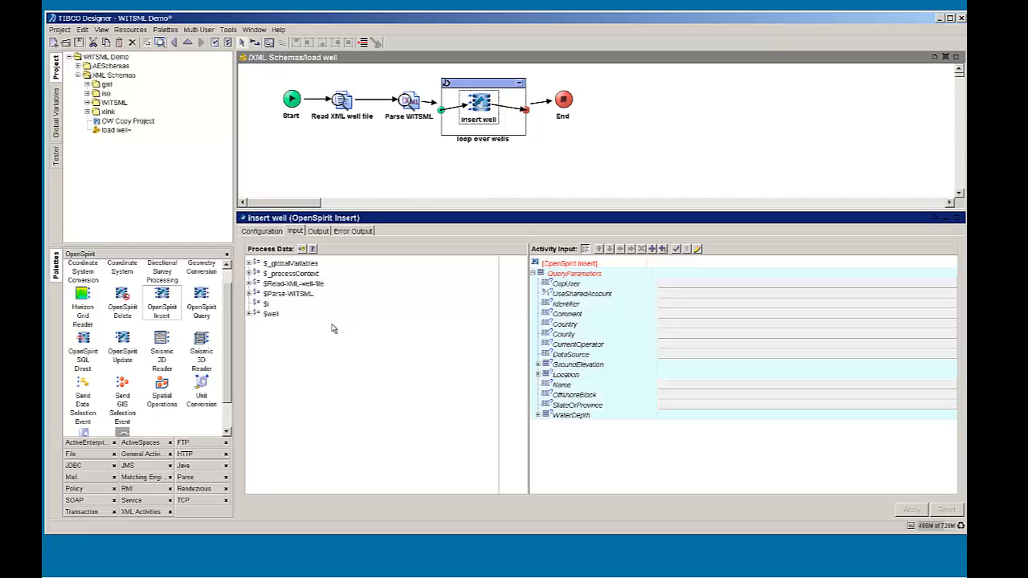
{"action": "left_click", "coordinate": [249, 314]}
{"action": "left_click", "coordinate": [258, 324]}
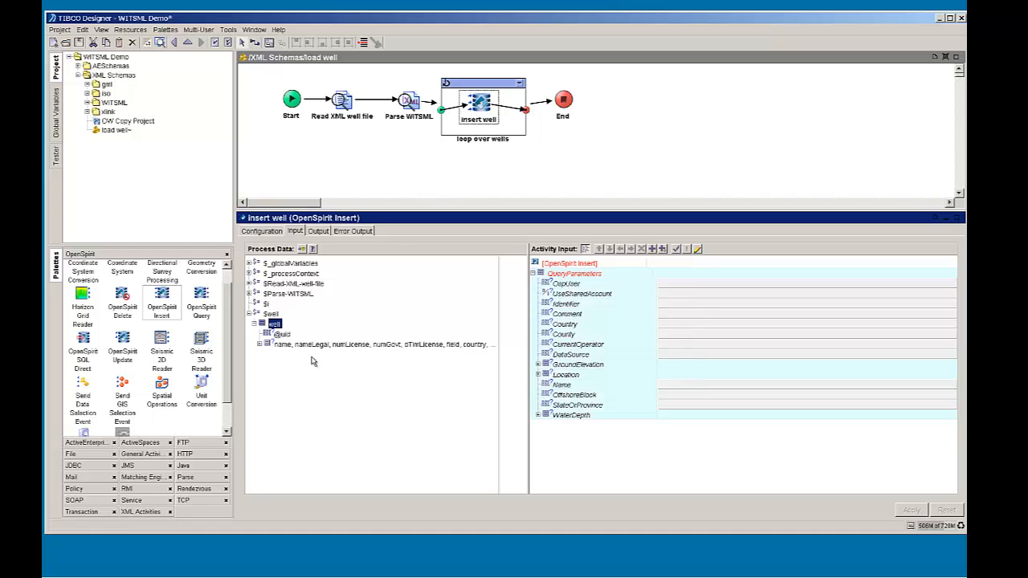
{"action": "left_click", "coordinate": [259, 345]}
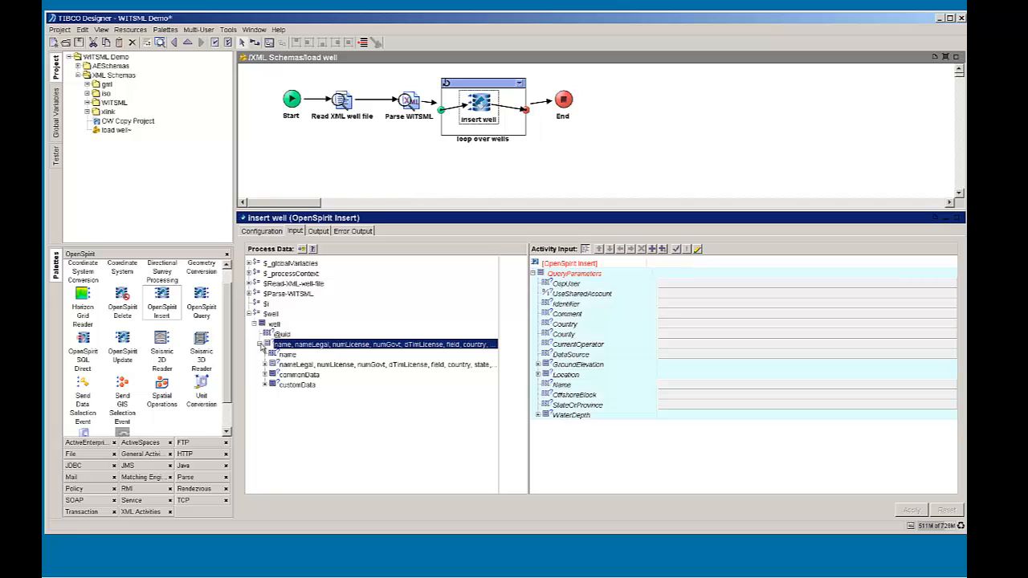
{"action": "left_click", "coordinate": [283, 335]}
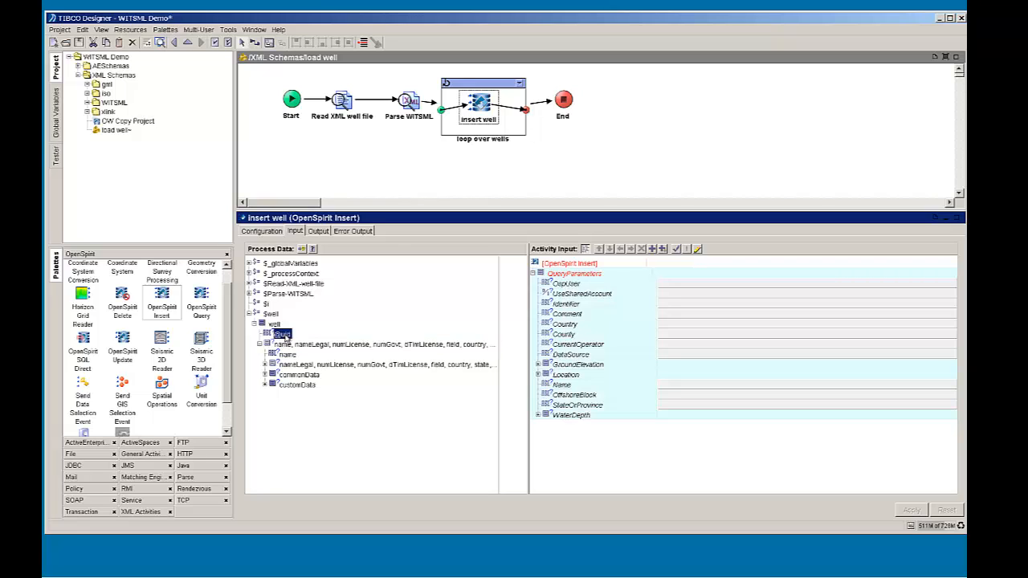
{"action": "left_click_drag", "start_coordinate": [285, 336], "coordinate": [654, 304]}
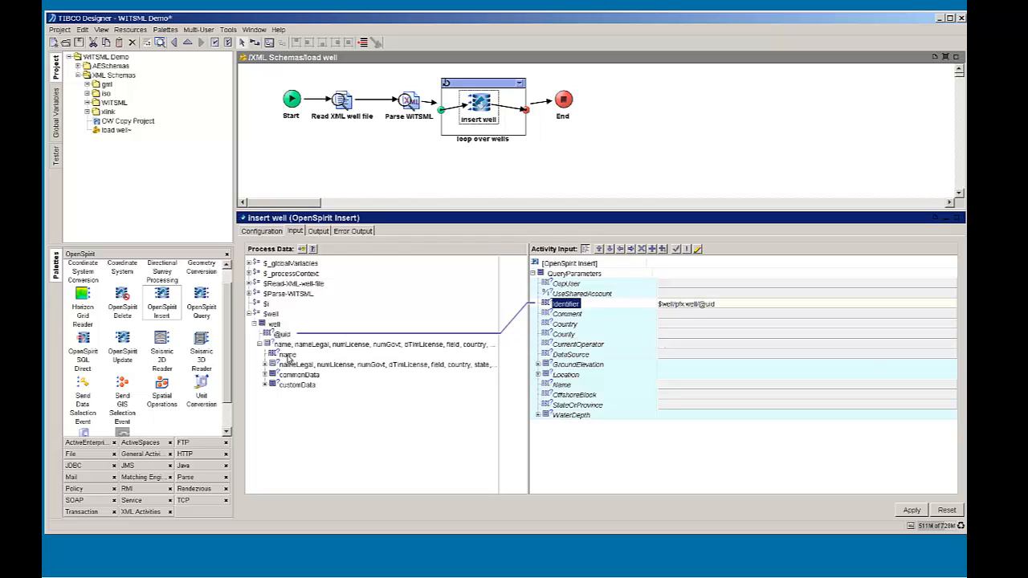
{"action": "left_click_drag", "start_coordinate": [288, 358], "coordinate": [670, 391]}
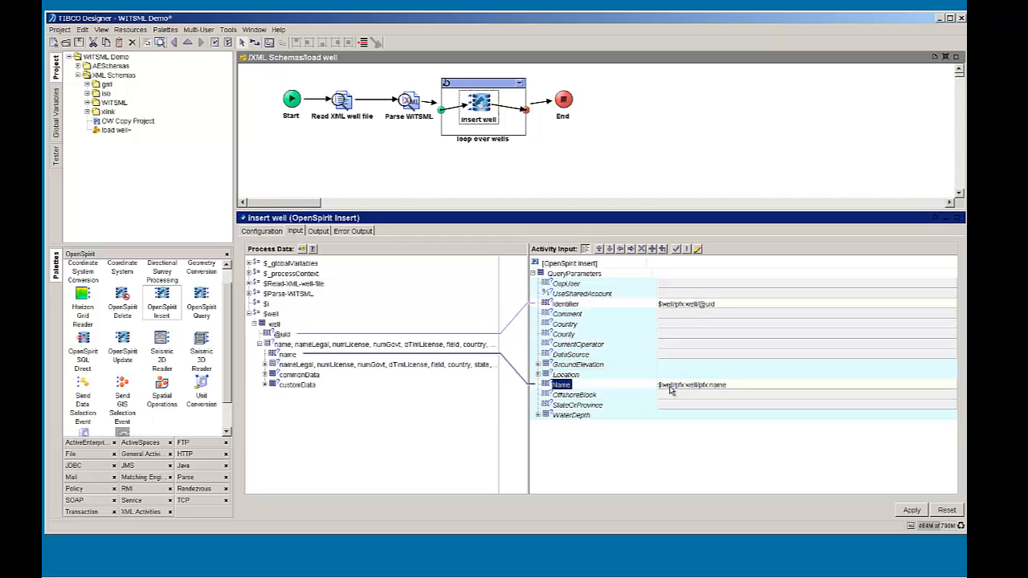
- Map the well's country, state, county and operator to Country, StateOrProvince, County and CurrentOperator, and set DataSource to the constant 'WITSML'
{"action": "left_click", "coordinate": [265, 365]}
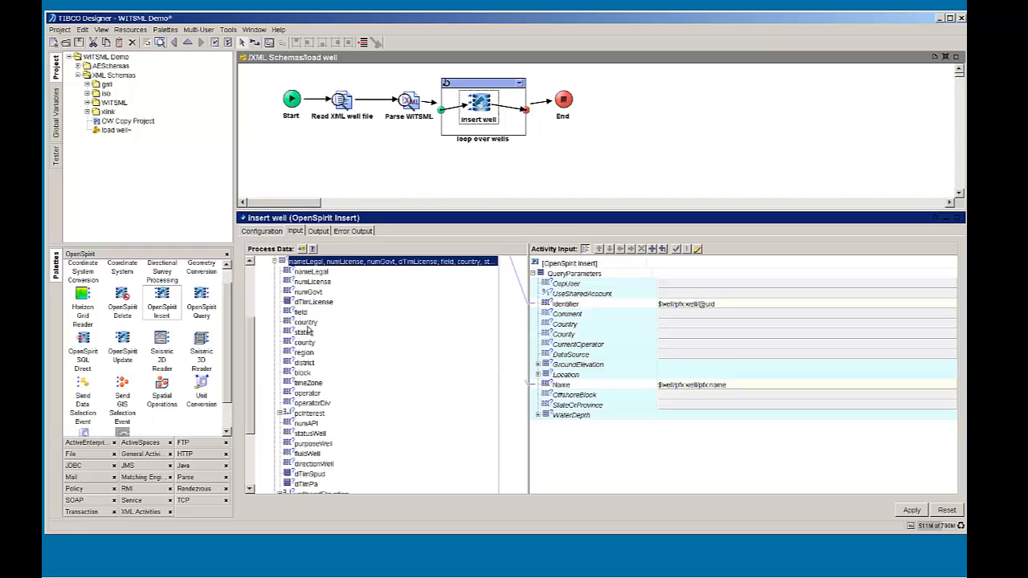
{"action": "mouse_move", "coordinate": [306, 324]}
{"action": "left_mouse_down"}
{"action": "mouse_move", "coordinate": [642, 341]}
{"action": "mouse_move", "coordinate": [674, 324]}
{"action": "left_mouse_up"}
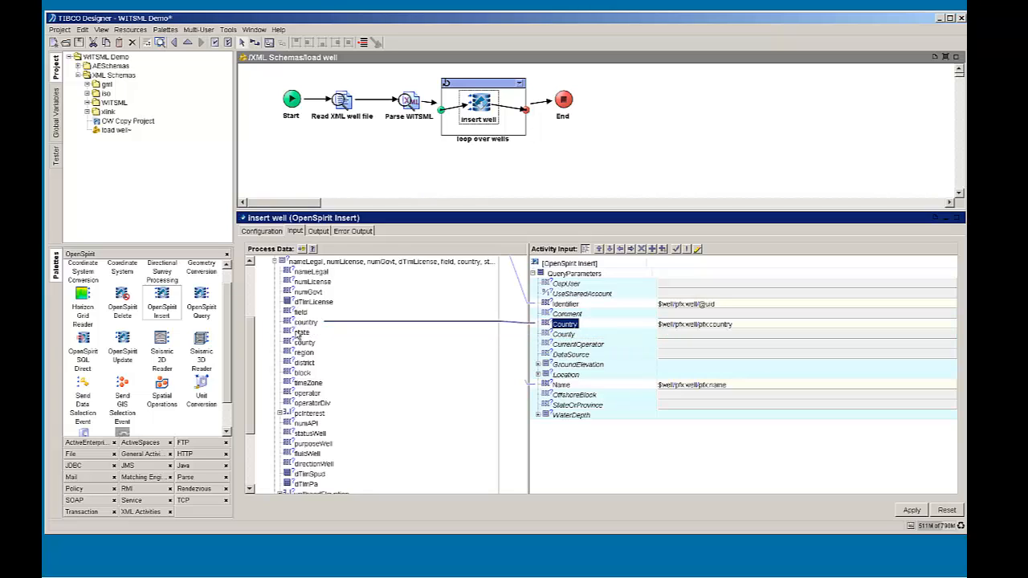
{"action": "left_click_drag", "start_coordinate": [299, 333], "coordinate": [668, 407]}
{"action": "left_click_drag", "start_coordinate": [305, 343], "coordinate": [670, 339]}
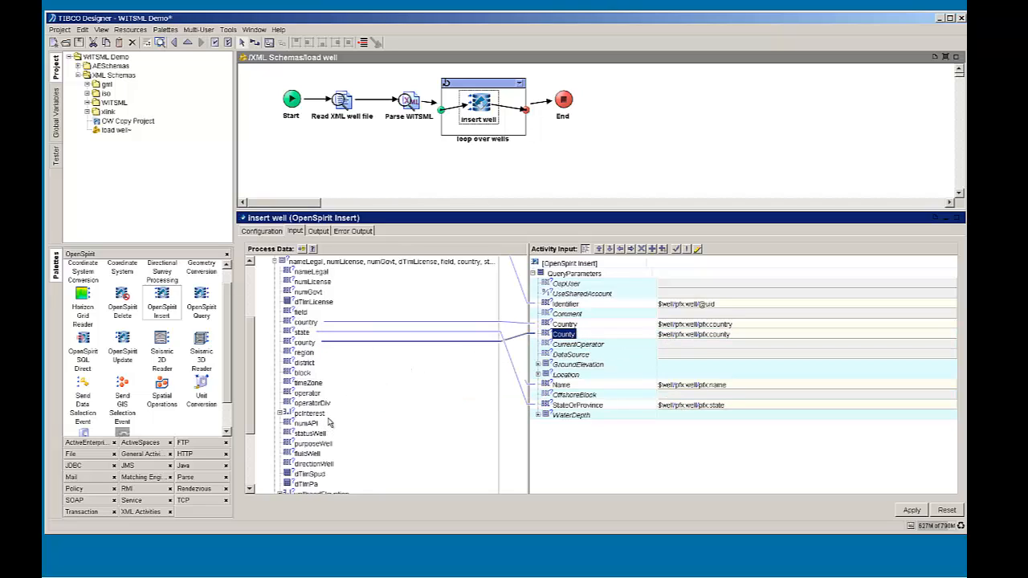
{"action": "left_click_drag", "start_coordinate": [319, 398], "coordinate": [676, 347]}
{"action": "left_click", "coordinate": [674, 355]}
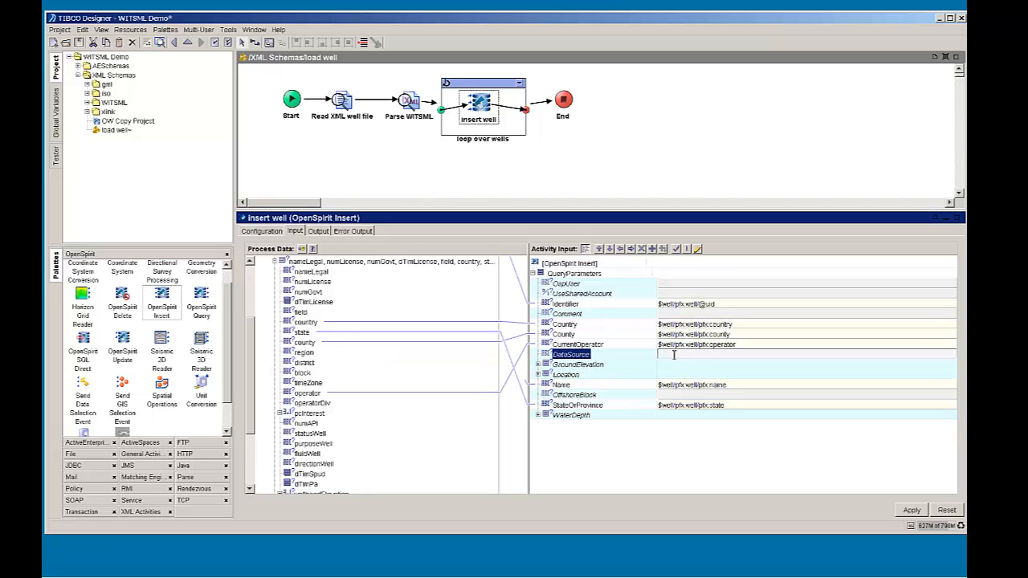
{"action": "type", "text": "'WITSML"}
- Examine the function categories and string functions in the XPath Formula Builder for the DataSource value, and close it
{"action": "left_click", "coordinate": [698, 248]}
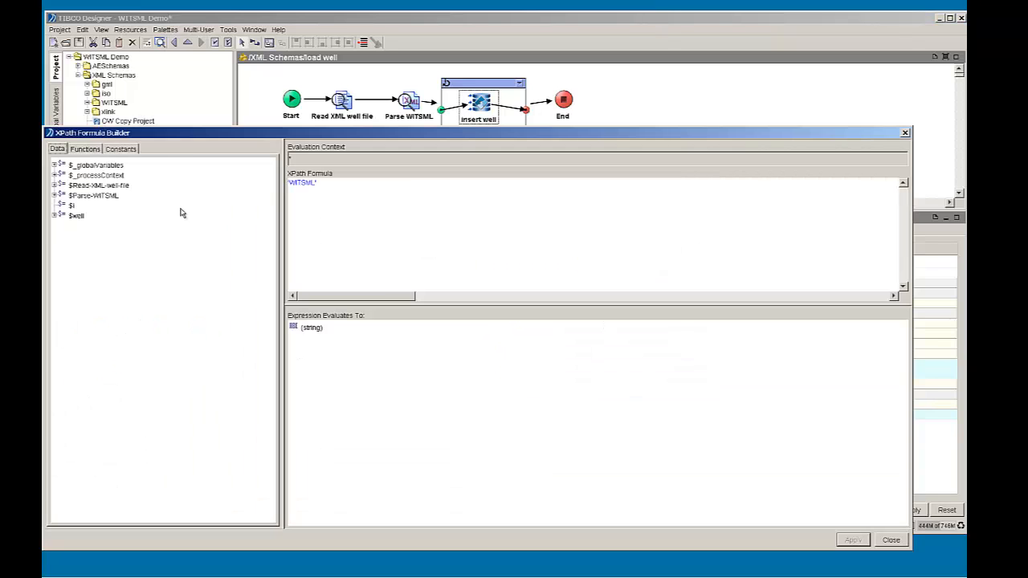
{"action": "left_click_drag", "start_coordinate": [178, 137], "coordinate": [275, 133]}
{"action": "left_click", "coordinate": [179, 146]}
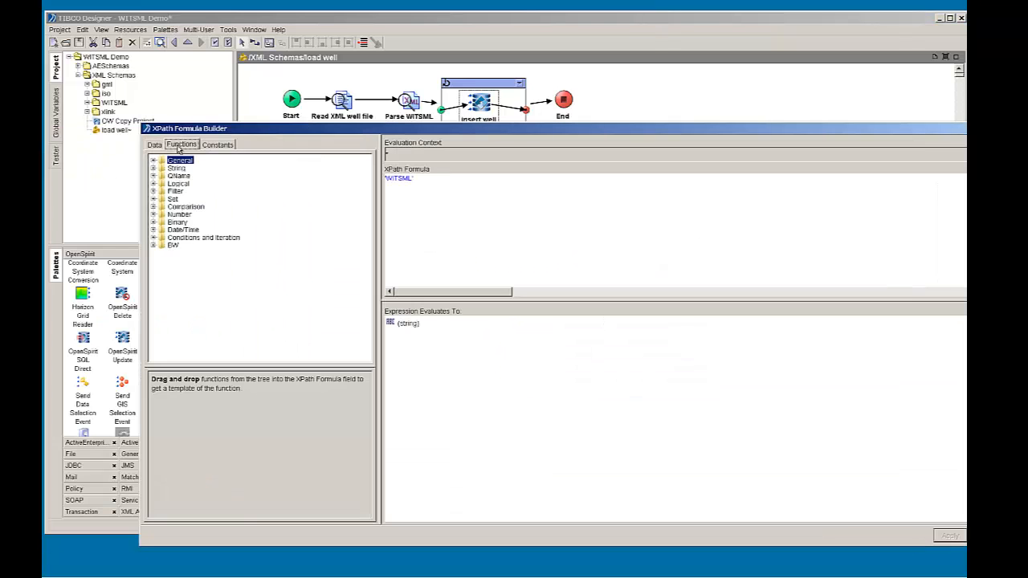
{"action": "left_click", "coordinate": [153, 168]}
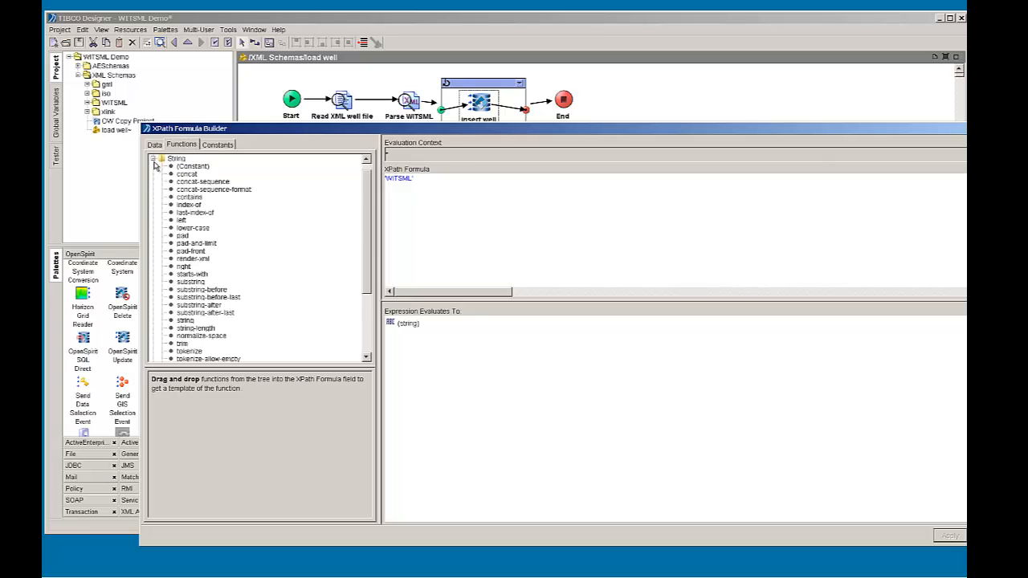
{"action": "left_click", "coordinate": [153, 159]}
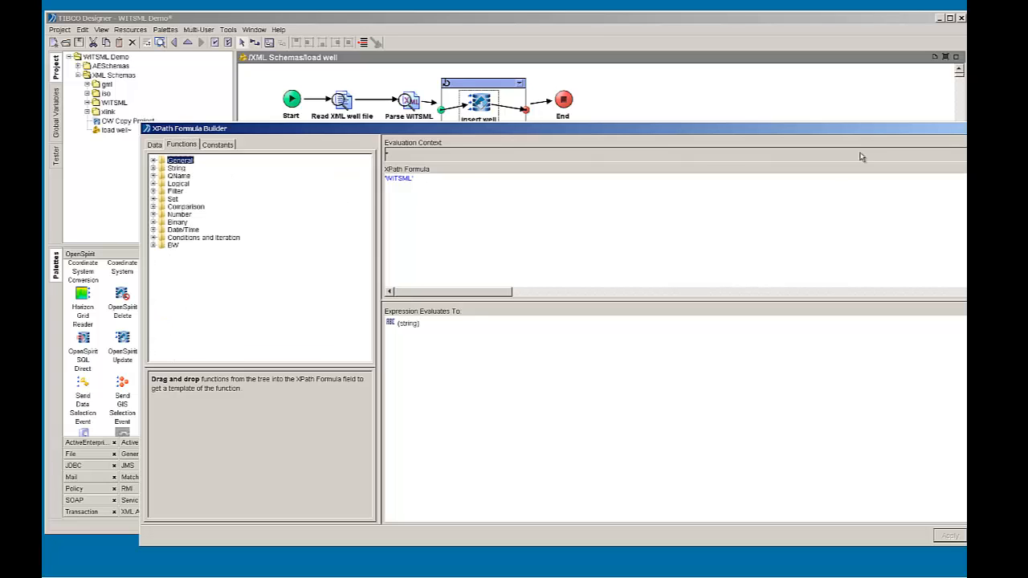
{"action": "left_click_drag", "start_coordinate": [857, 131], "coordinate": [762, 130]}
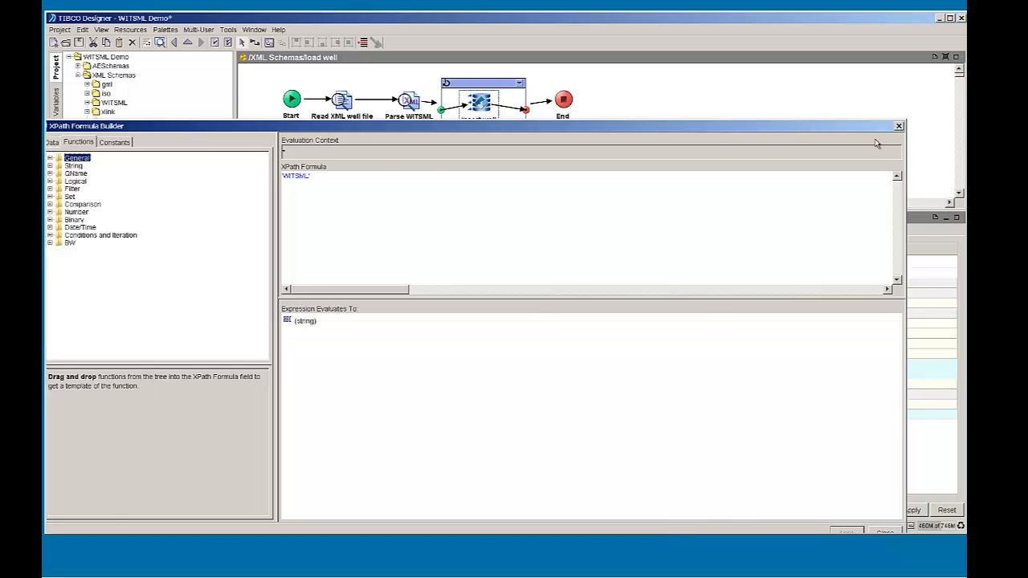
{"action": "left_click", "coordinate": [899, 126]}
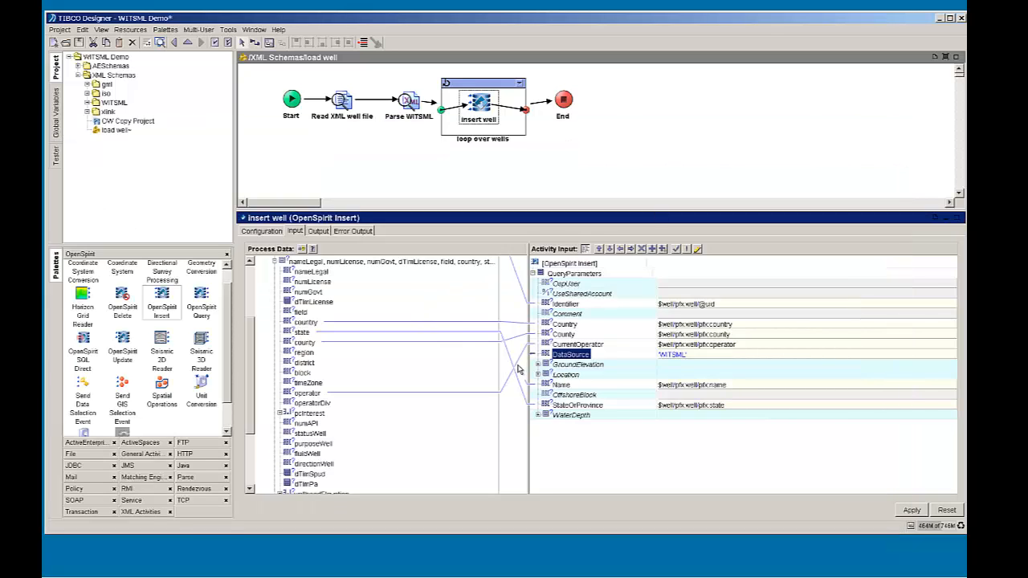
{"action": "left_click", "coordinate": [573, 365]}
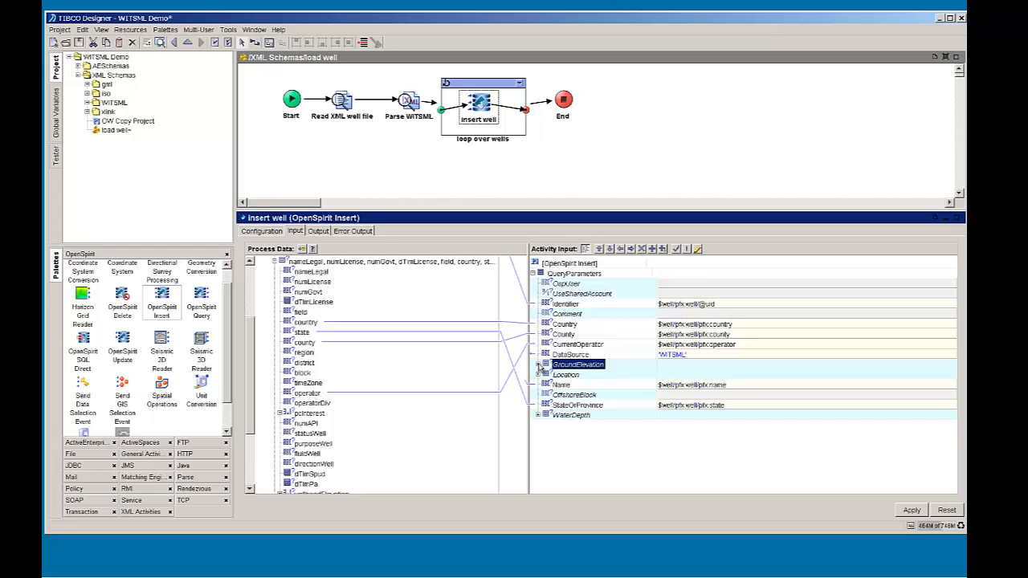
{"action": "left_click", "coordinate": [539, 365]}
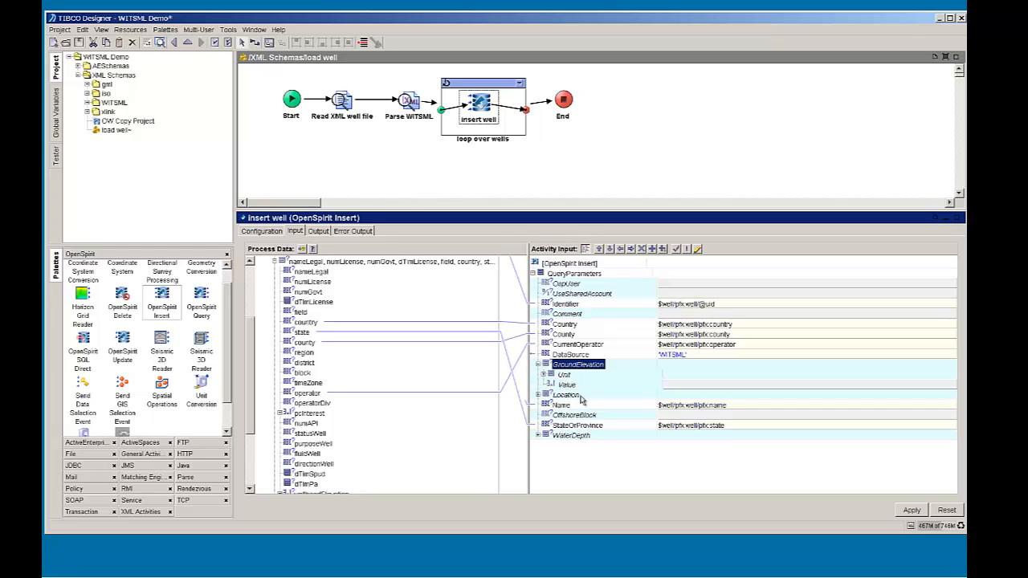
{"action": "left_click", "coordinate": [543, 375]}
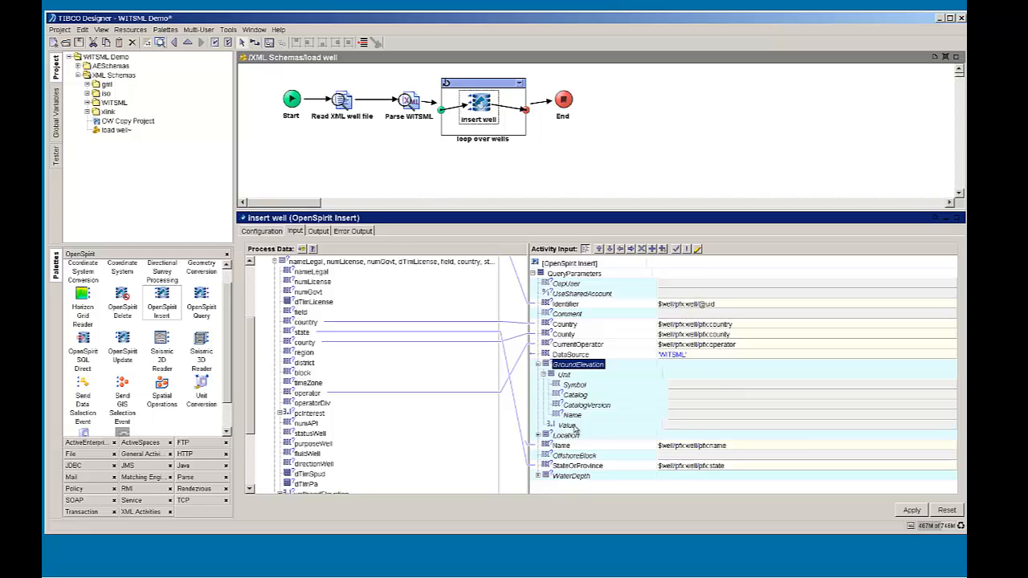
{"action": "left_click", "coordinate": [274, 263]}
{"action": "left_click", "coordinate": [267, 367]}
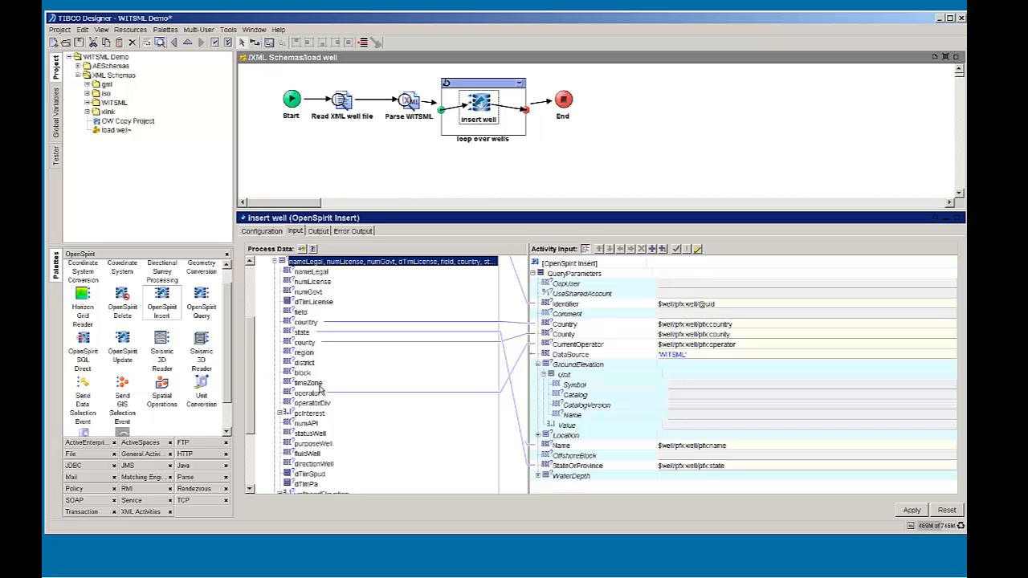
{"action": "scroll", "coordinate": [320, 390], "scroll_direction": "down", "scroll_amount": 3}
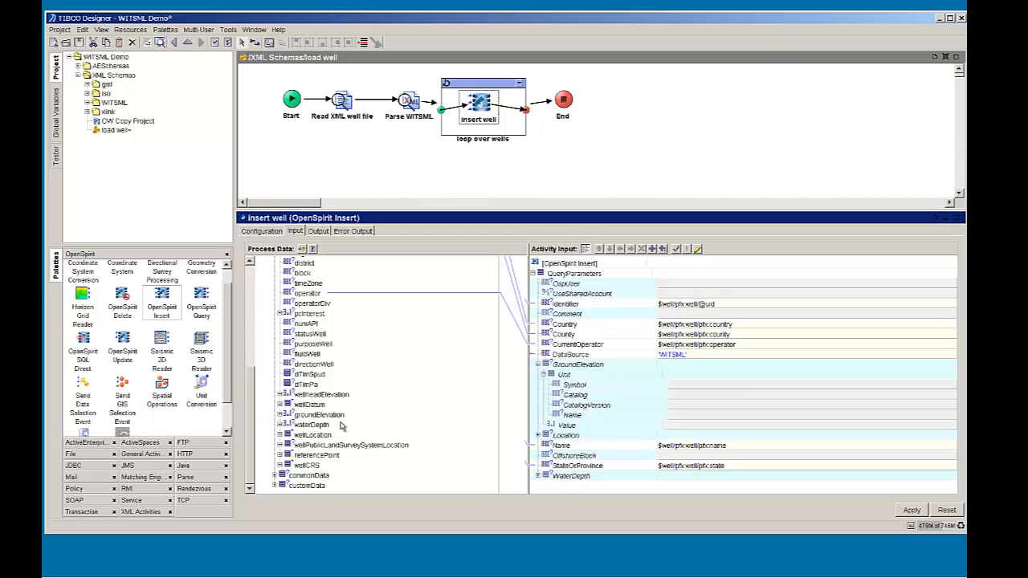
{"action": "scroll", "coordinate": [332, 405], "scroll_direction": "up", "scroll_amount": 2}
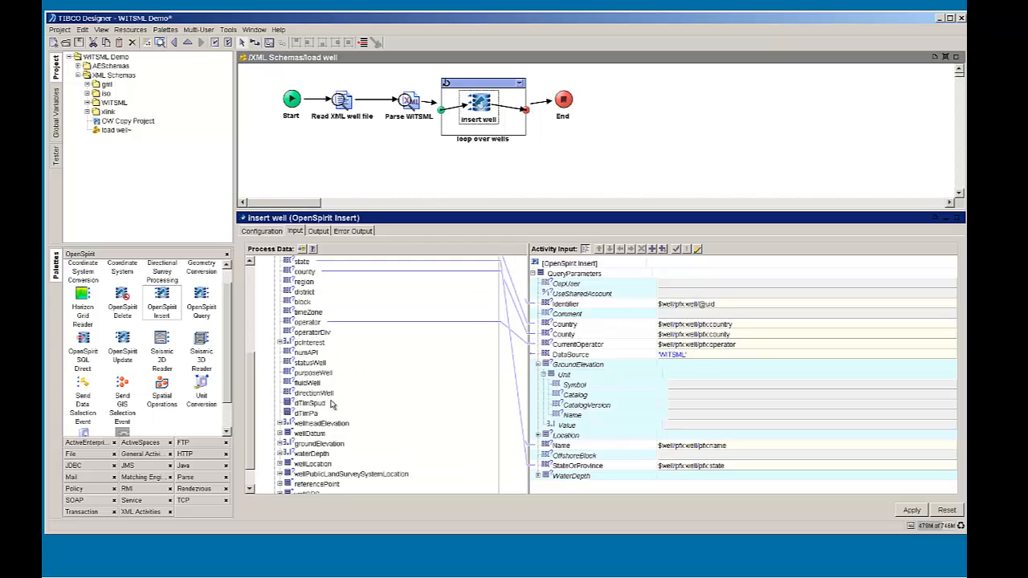
{"action": "scroll", "coordinate": [333, 405], "scroll_direction": "up", "scroll_amount": 2}
{"action": "scroll", "coordinate": [333, 405], "scroll_direction": "down", "scroll_amount": 3}
{"action": "left_click", "coordinate": [304, 444]}
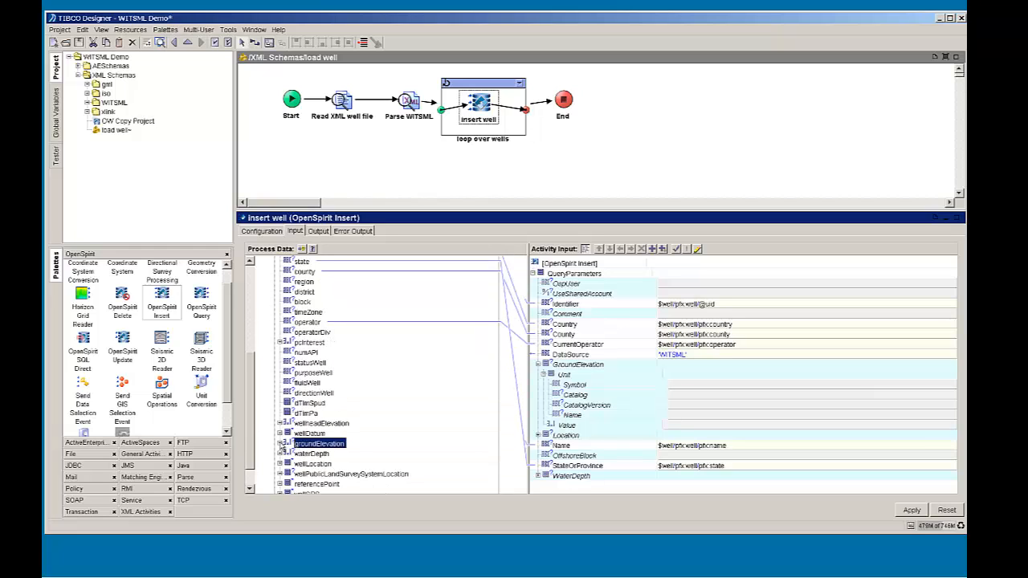
{"action": "left_click", "coordinate": [280, 443]}
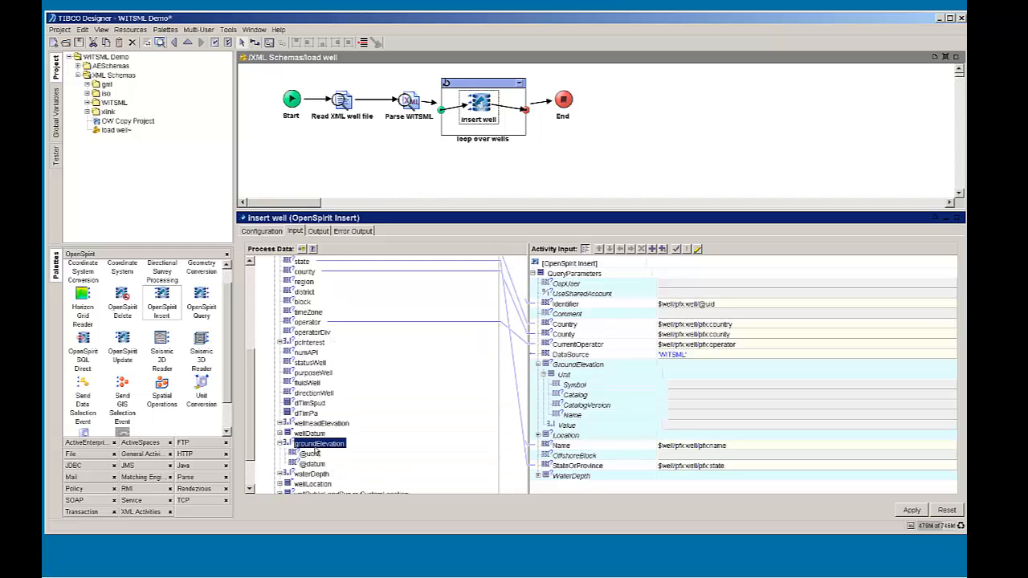
{"action": "left_click_drag", "start_coordinate": [351, 446], "coordinate": [567, 425]}
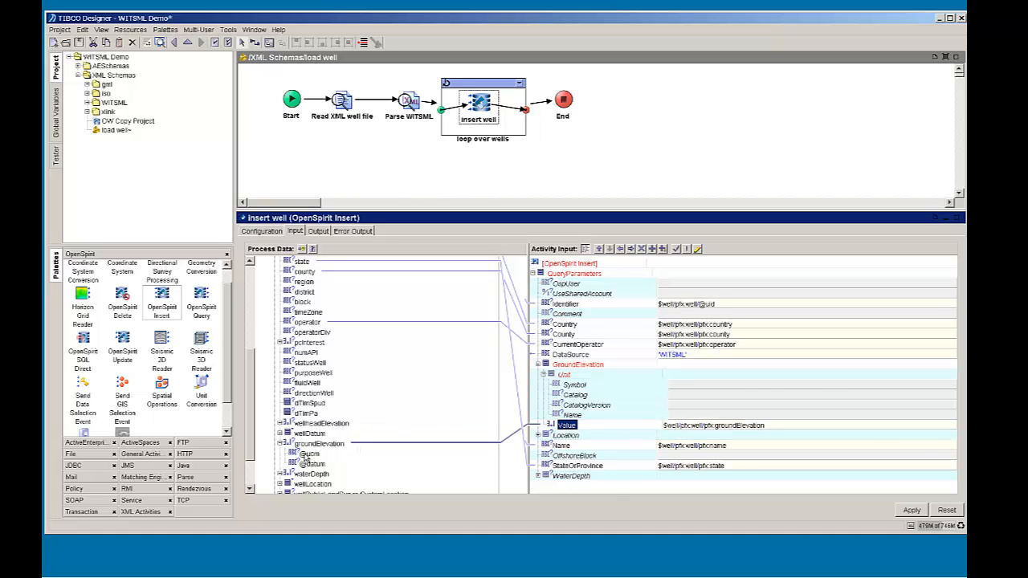
{"action": "left_click_drag", "start_coordinate": [310, 454], "coordinate": [672, 389]}
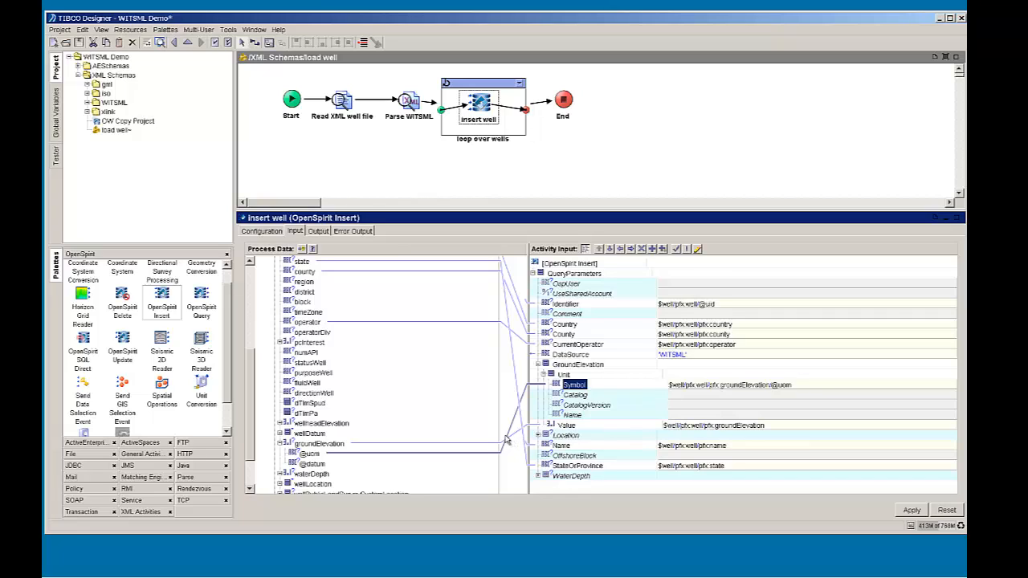
{"action": "left_click", "coordinate": [538, 476]}
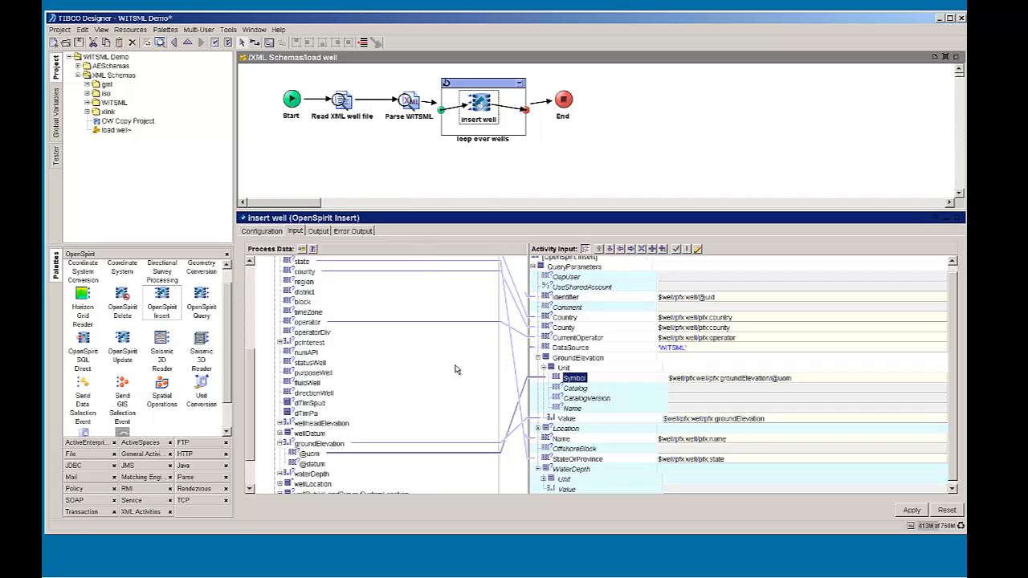
{"action": "left_click", "coordinate": [431, 396]}
{"action": "scroll", "coordinate": [432, 401], "scroll_direction": "down", "scroll_amount": 2}
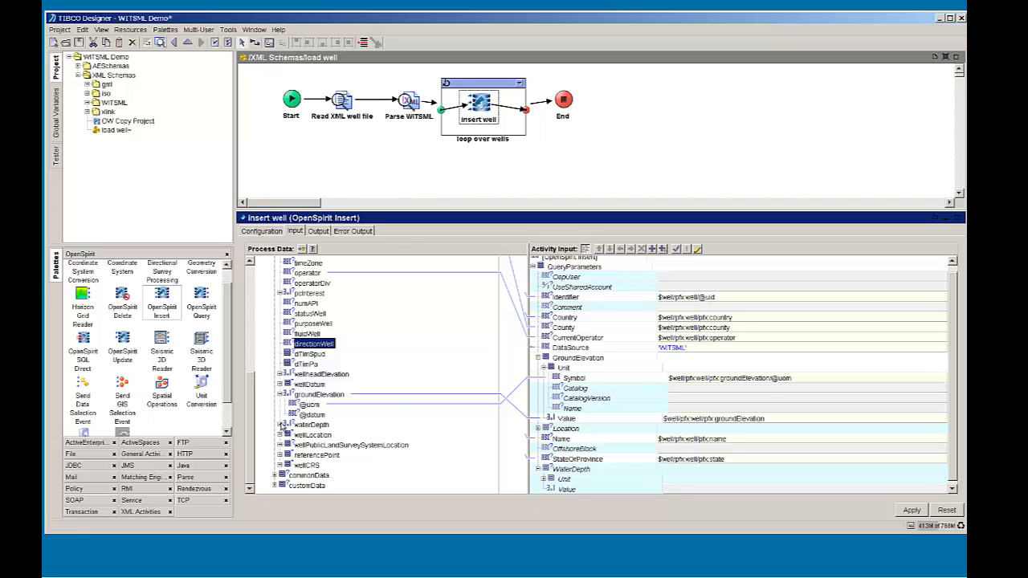
{"action": "left_click", "coordinate": [282, 425]}
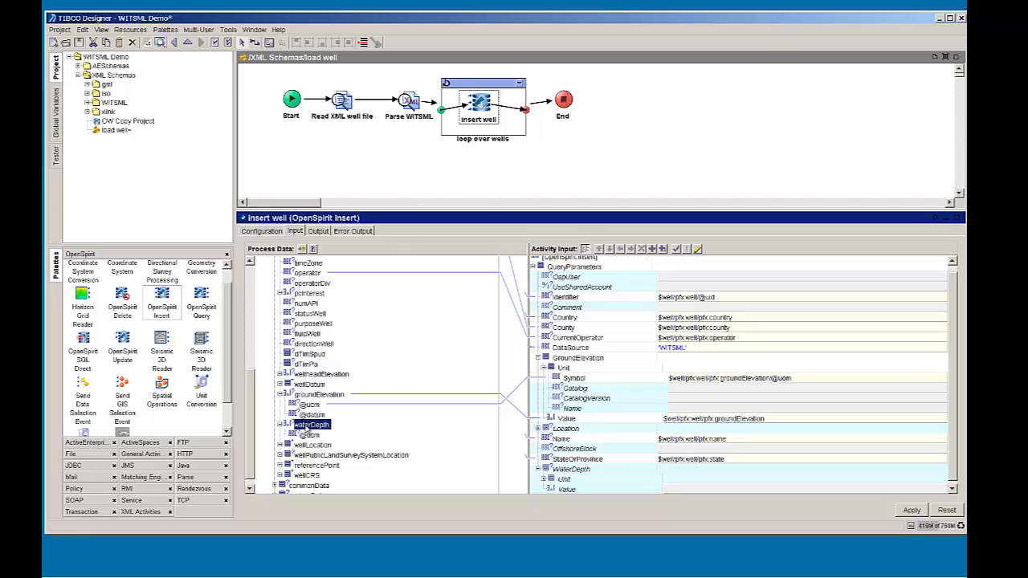
{"action": "left_click_drag", "start_coordinate": [304, 431], "coordinate": [535, 489]}
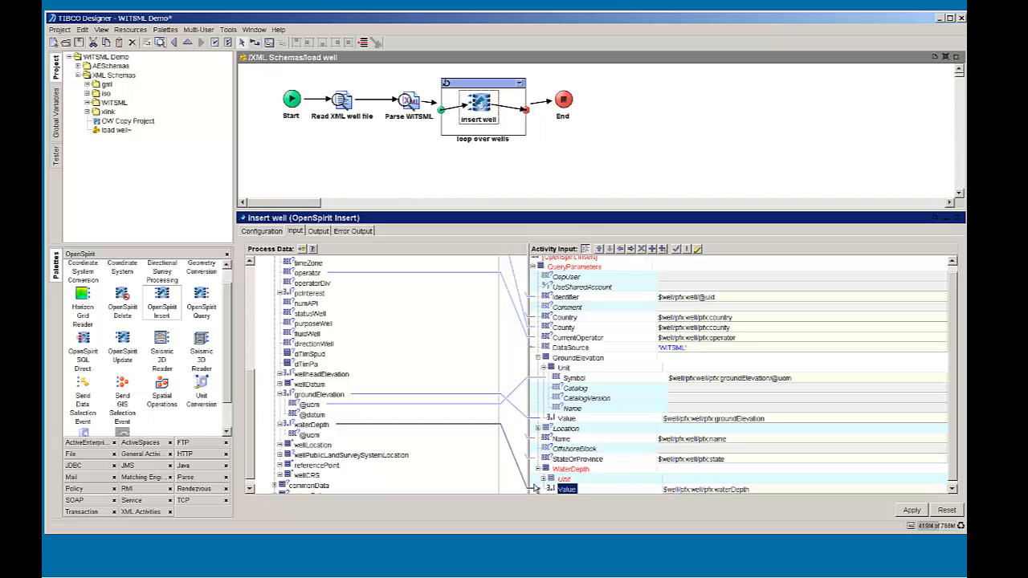
{"action": "left_click", "coordinate": [543, 479]}
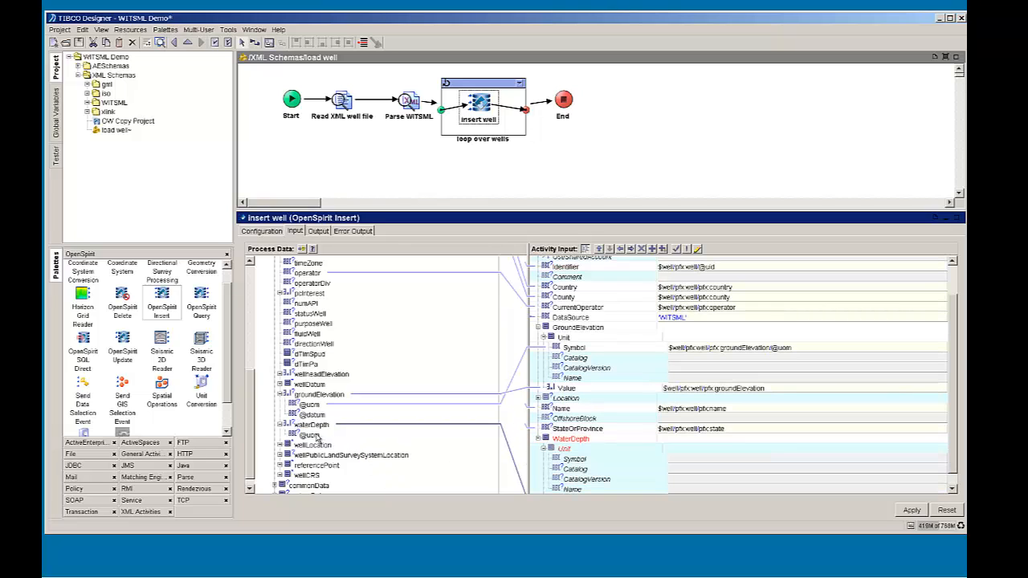
{"action": "left_click_drag", "start_coordinate": [318, 436], "coordinate": [689, 463]}
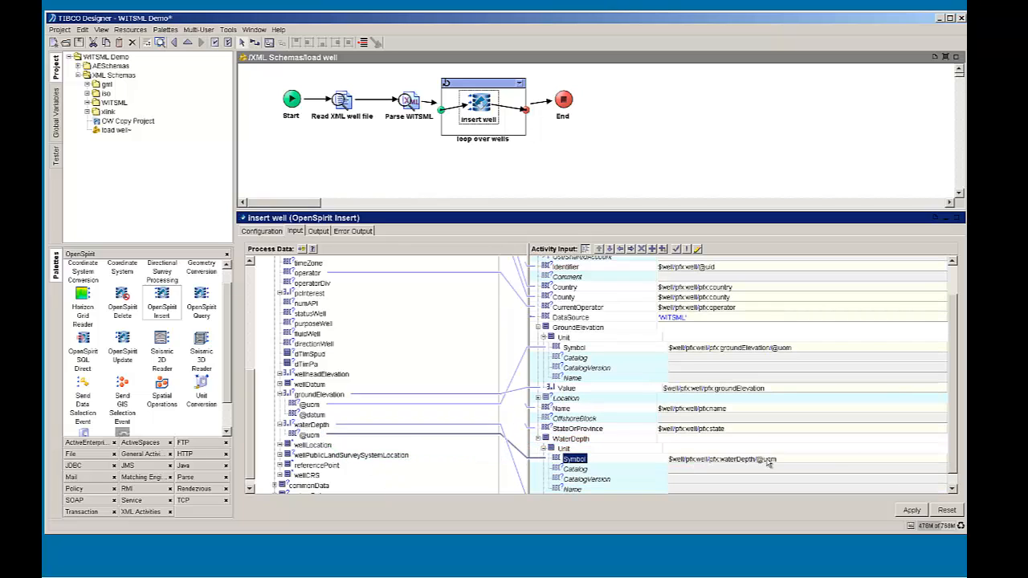
{"action": "left_click", "coordinate": [912, 510]}
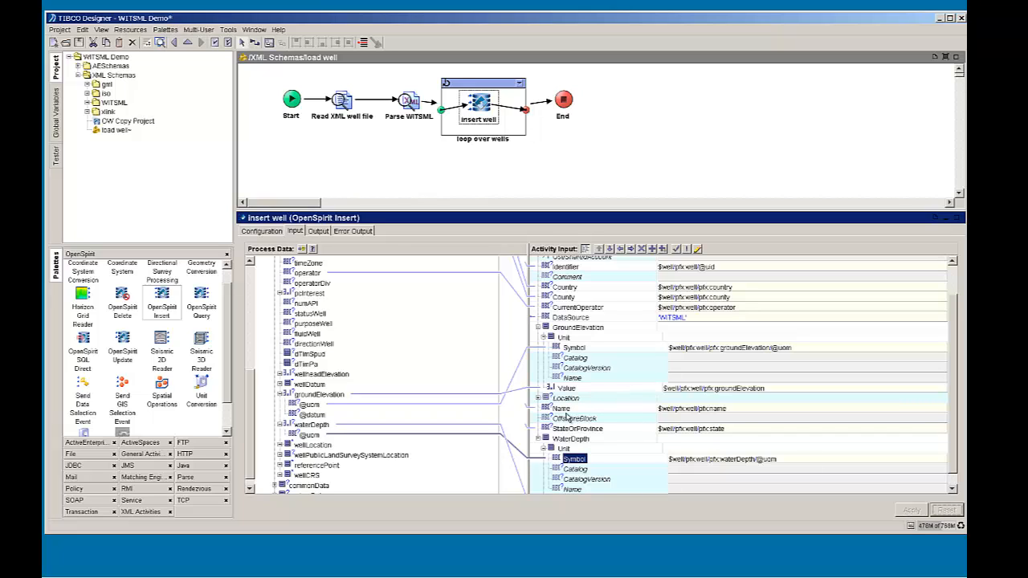
{"action": "left_click", "coordinate": [538, 439]}
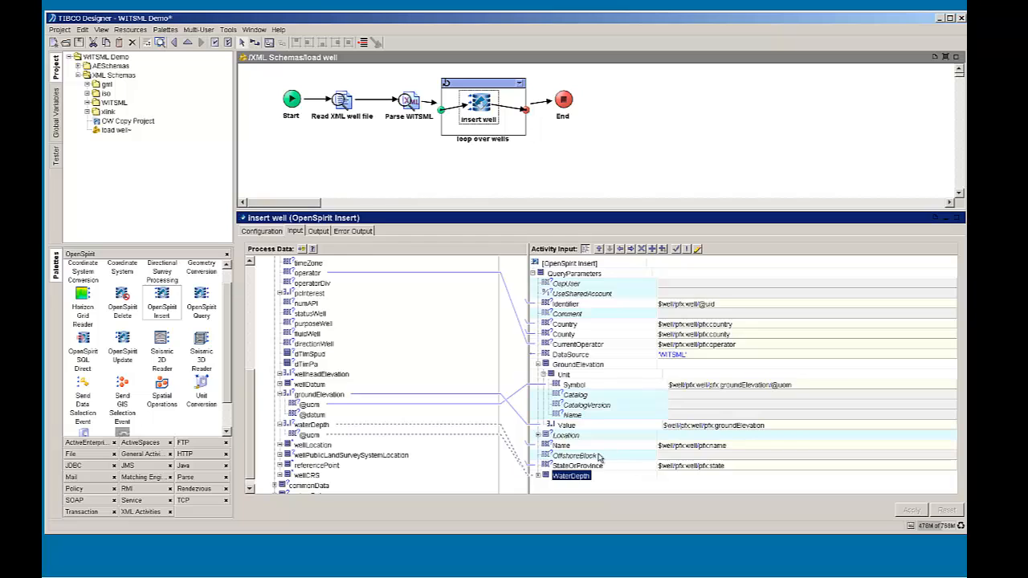
- Map the well's block to OffshoreBlock in the insert well input, and collapse GroundElevation
{"action": "left_click", "coordinate": [338, 317]}
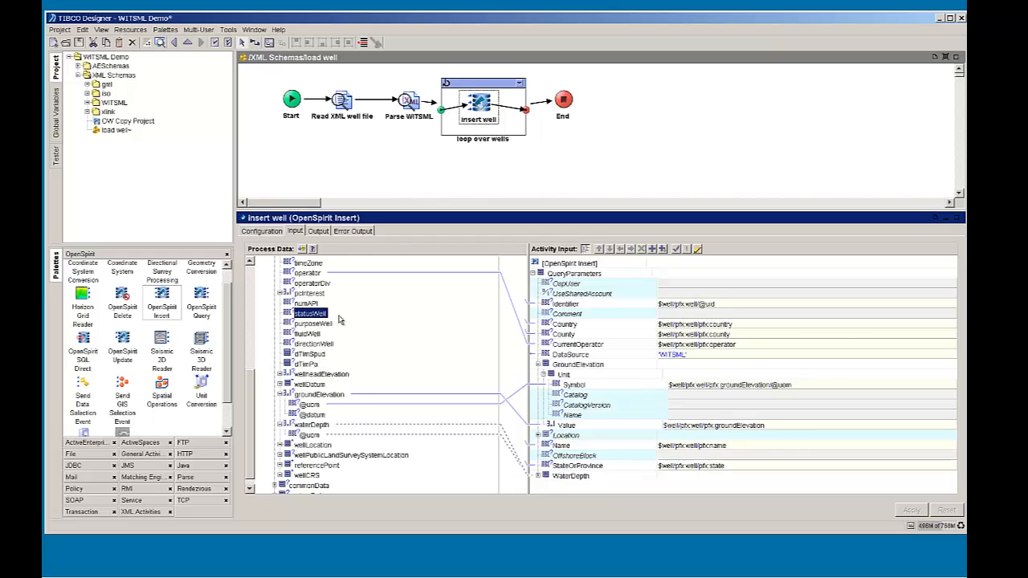
{"action": "scroll", "coordinate": [338, 317], "scroll_direction": "up", "scroll_amount": 2}
{"action": "scroll", "coordinate": [338, 320], "scroll_direction": "up", "scroll_amount": 2}
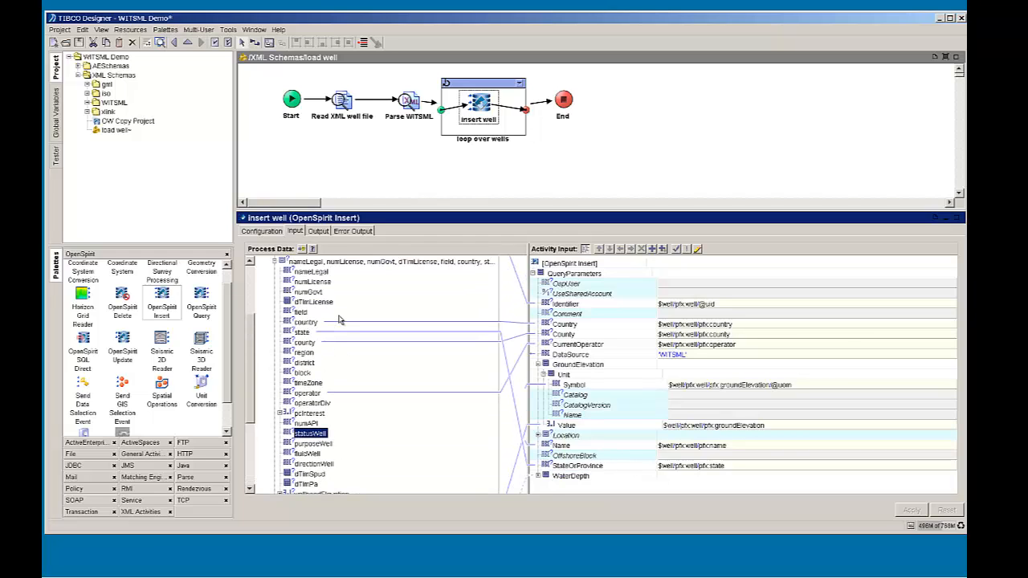
{"action": "scroll", "coordinate": [338, 320], "scroll_direction": "down", "scroll_amount": 1}
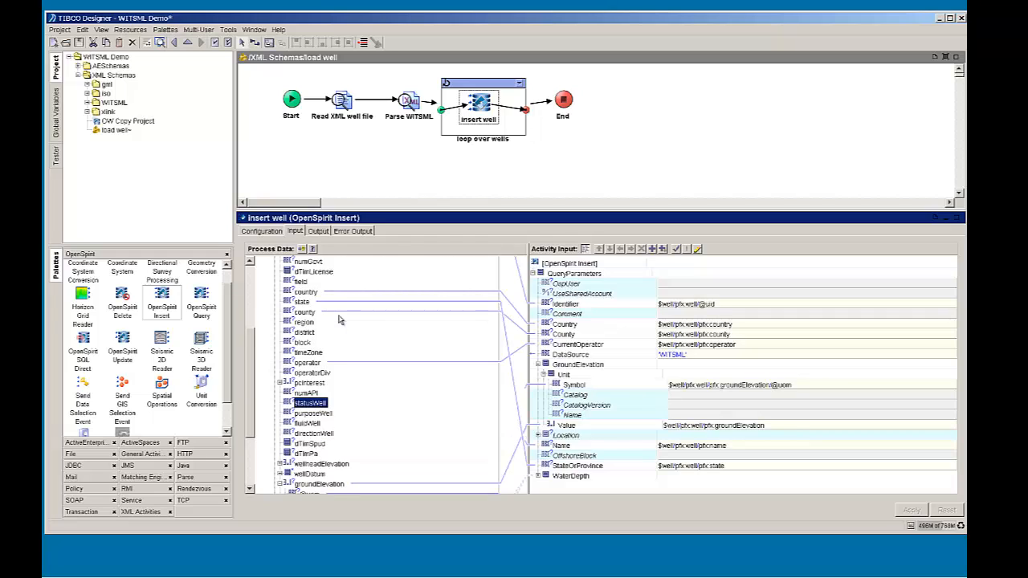
{"action": "scroll", "coordinate": [338, 320], "scroll_direction": "down", "scroll_amount": 1}
{"action": "left_click_drag", "start_coordinate": [304, 313], "coordinate": [672, 457]}
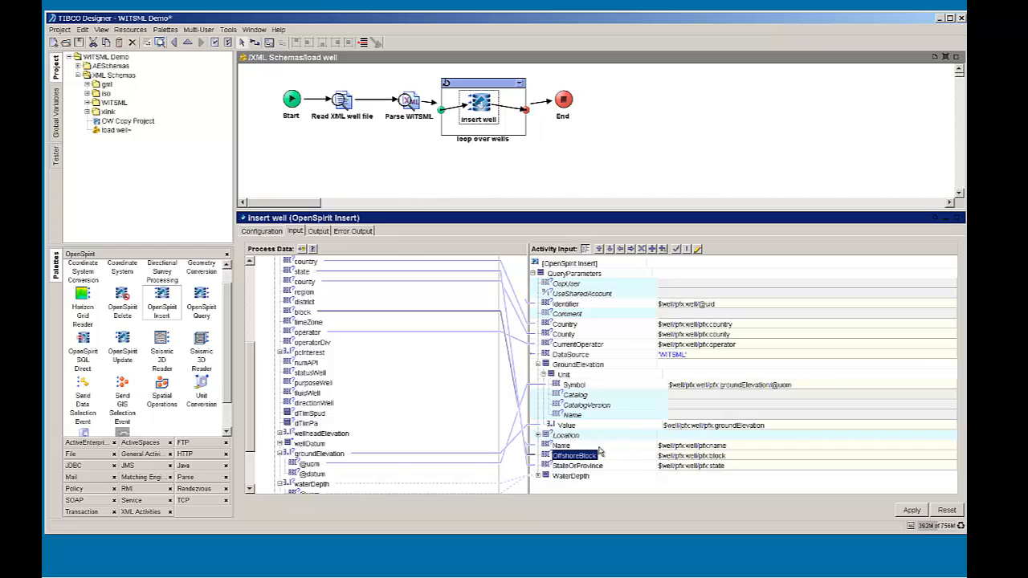
{"action": "left_click", "coordinate": [537, 364]}
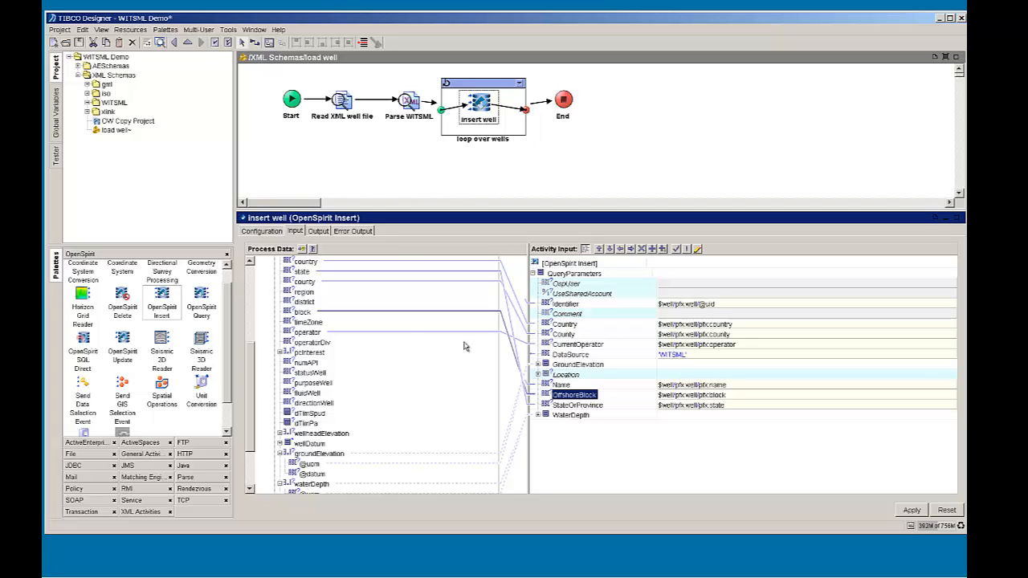
- Expand the insert's Location parameter and look through the well's source fields for matching location data
{"action": "left_click", "coordinate": [360, 354]}
{"action": "scroll", "coordinate": [387, 366], "scroll_direction": "up", "scroll_amount": 3}
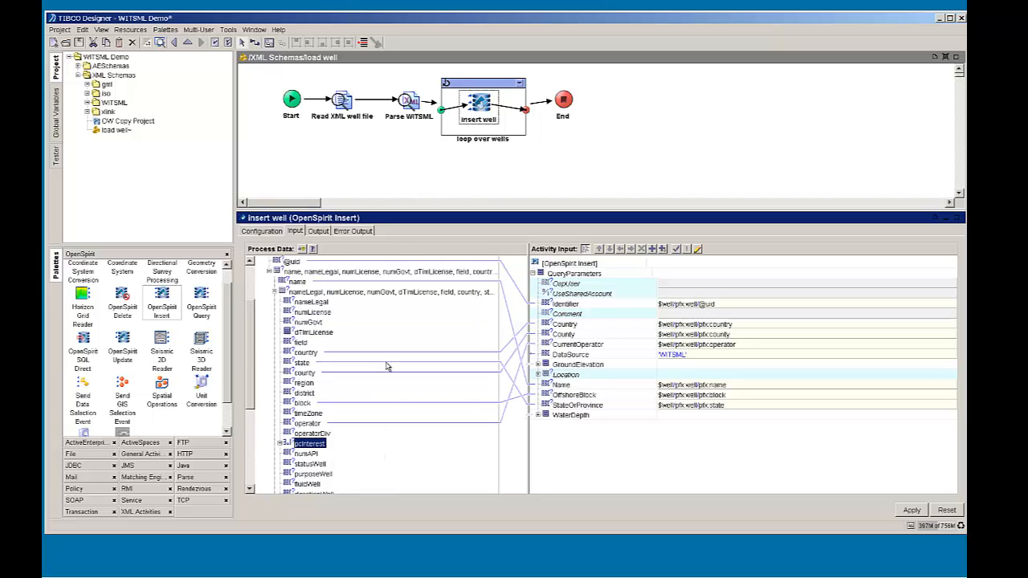
{"action": "scroll", "coordinate": [387, 366], "scroll_direction": "down", "scroll_amount": 3}
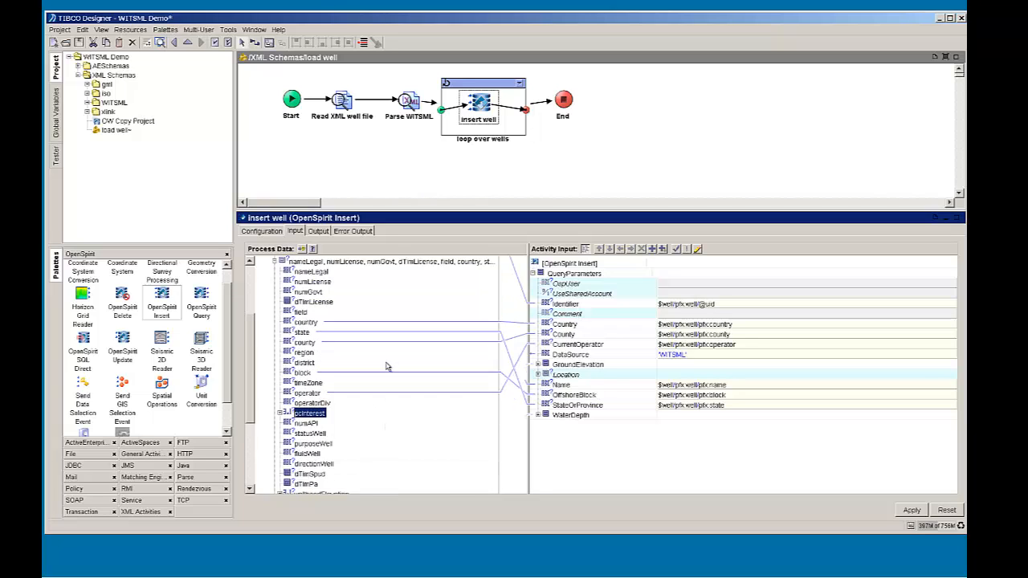
{"action": "left_click", "coordinate": [538, 375]}
{"action": "left_click", "coordinate": [357, 374]}
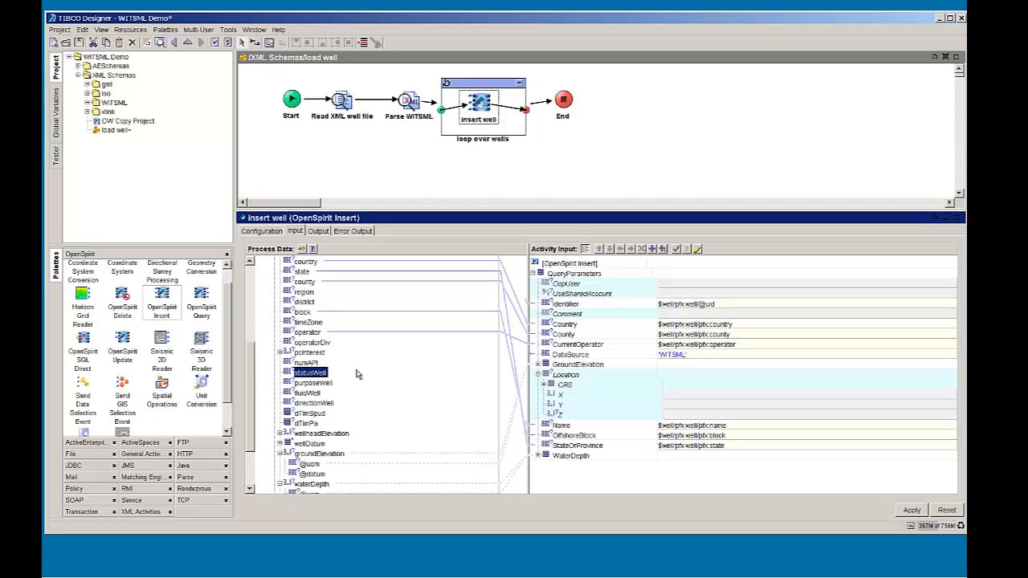
{"action": "scroll", "coordinate": [358, 375], "scroll_direction": "up", "scroll_amount": 2}
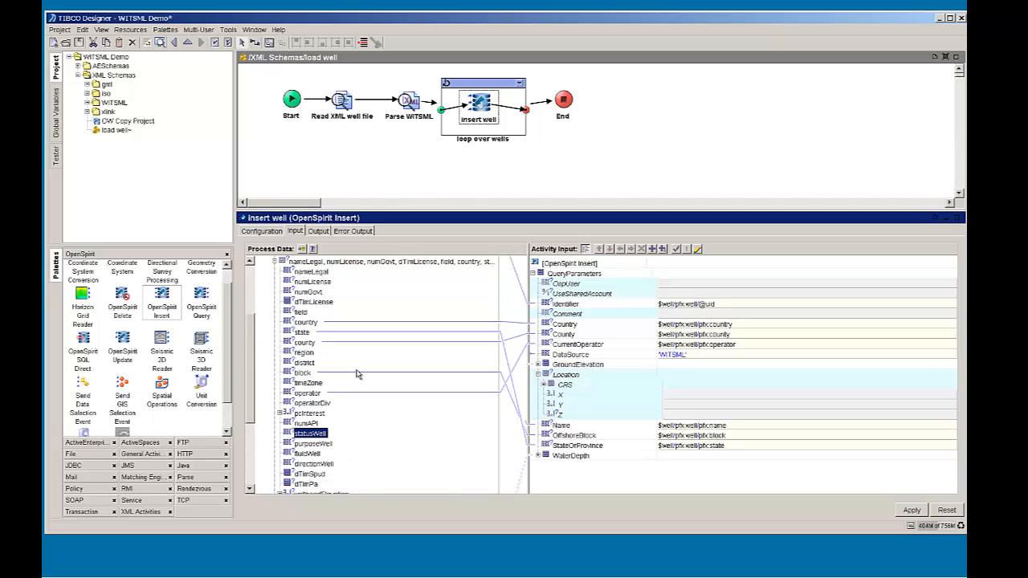
{"action": "scroll", "coordinate": [357, 374], "scroll_direction": "down", "scroll_amount": 2}
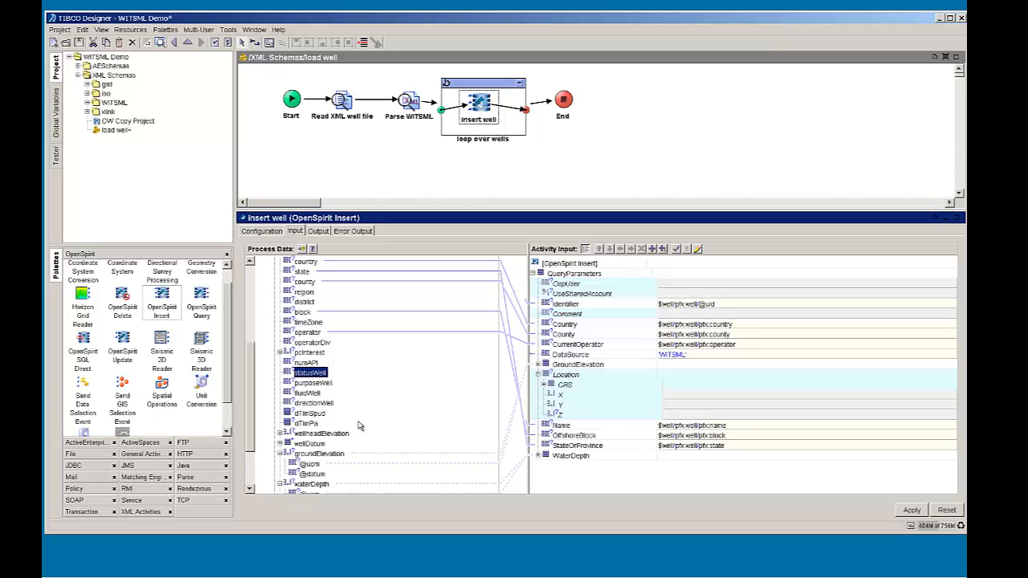
- Expand the well's wellLocation down to its easting and northing to examine the available coordinate choices
{"action": "scroll", "coordinate": [359, 426], "scroll_direction": "down", "scroll_amount": 3}
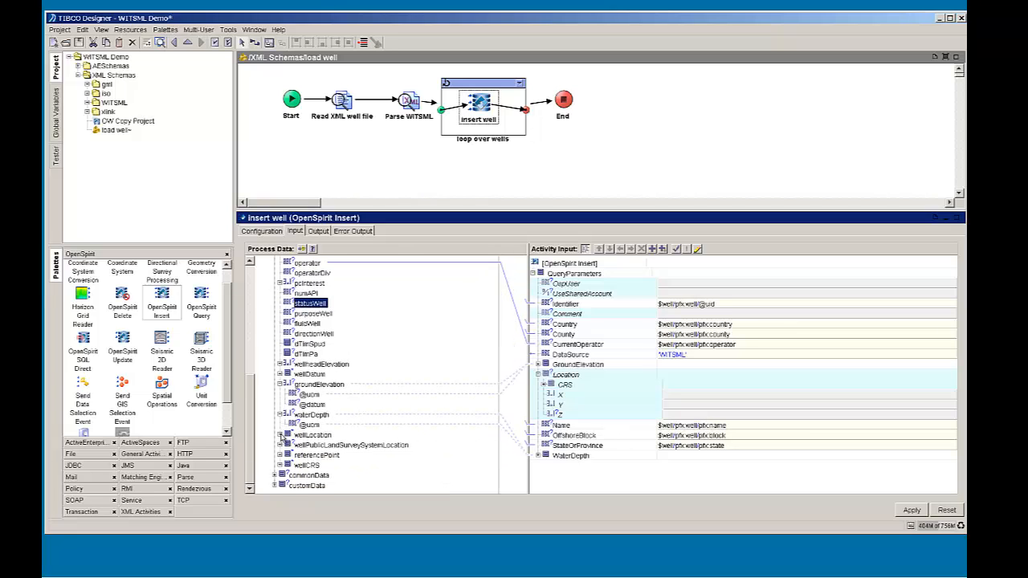
{"action": "left_click", "coordinate": [281, 434]}
{"action": "left_click", "coordinate": [287, 453]}
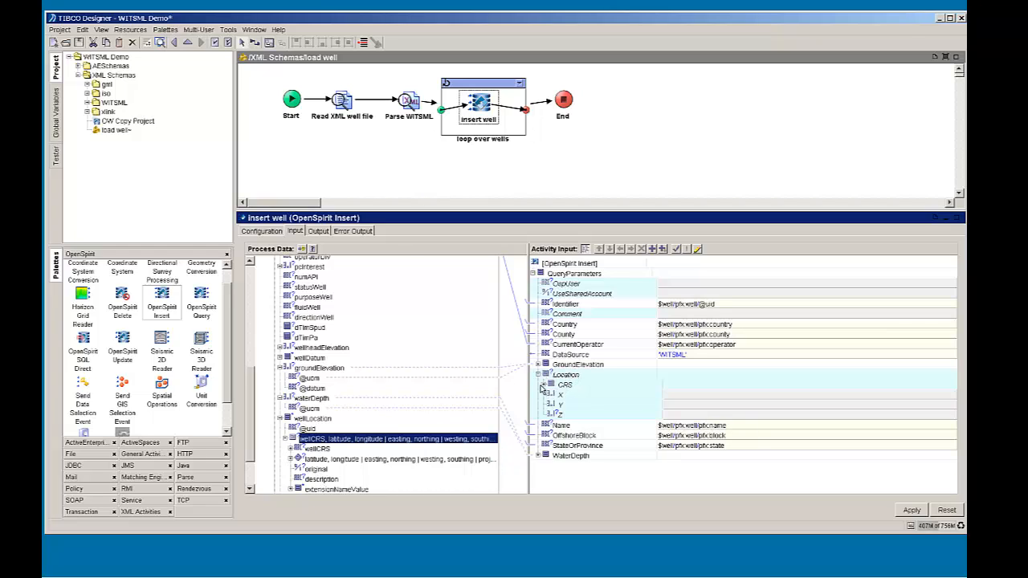
{"action": "left_click", "coordinate": [666, 395]}
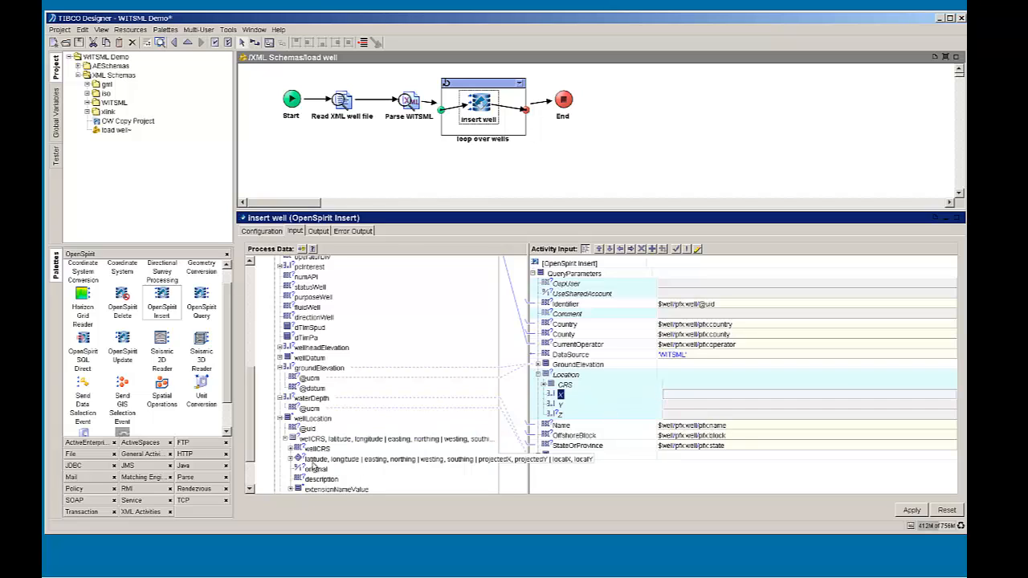
{"action": "left_click", "coordinate": [291, 461]}
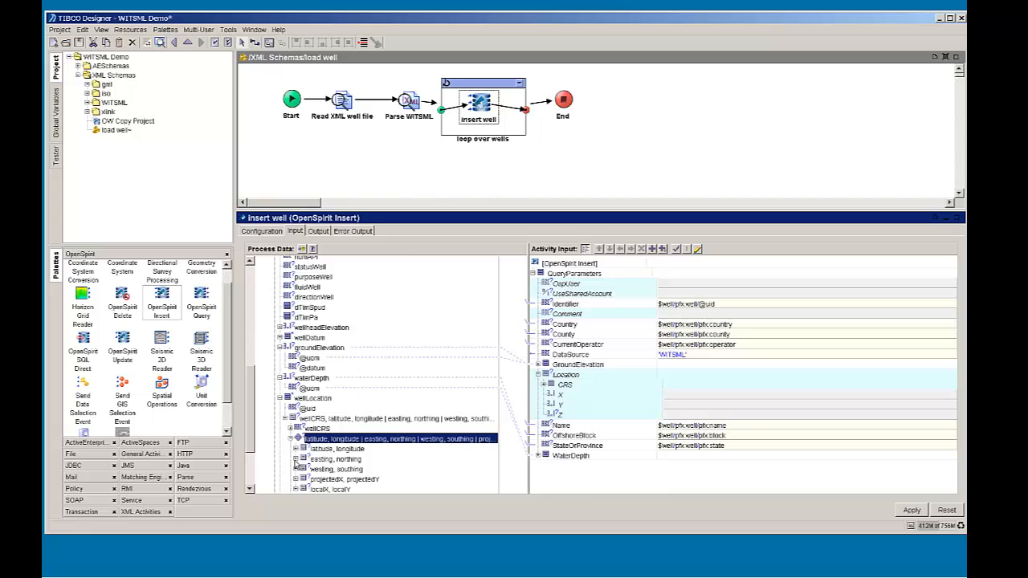
{"action": "double_click", "coordinate": [325, 460]}
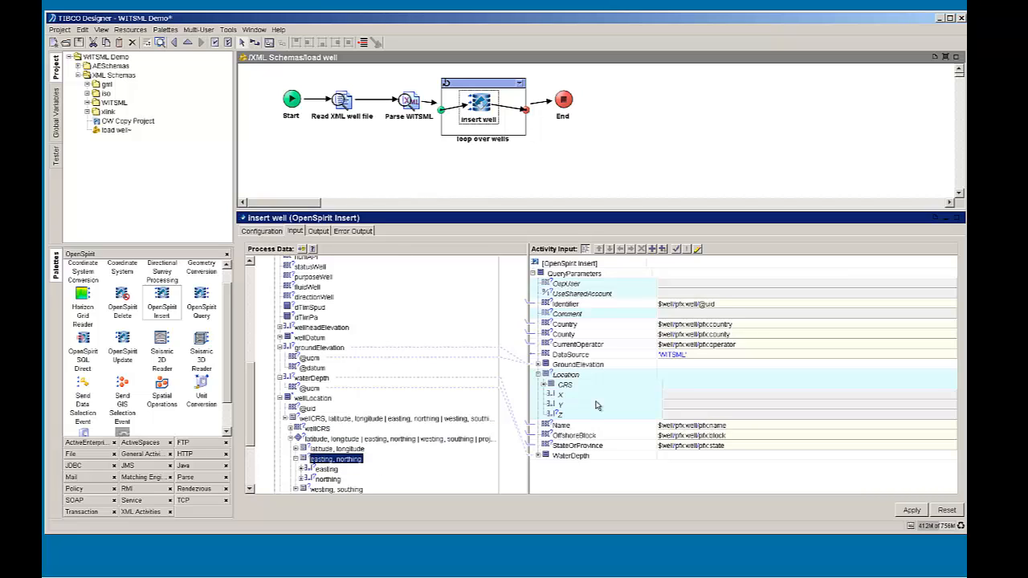
- Set the EPSGSystemCode of the Location CRS to the constant 4326
{"action": "left_click", "coordinate": [544, 385]}
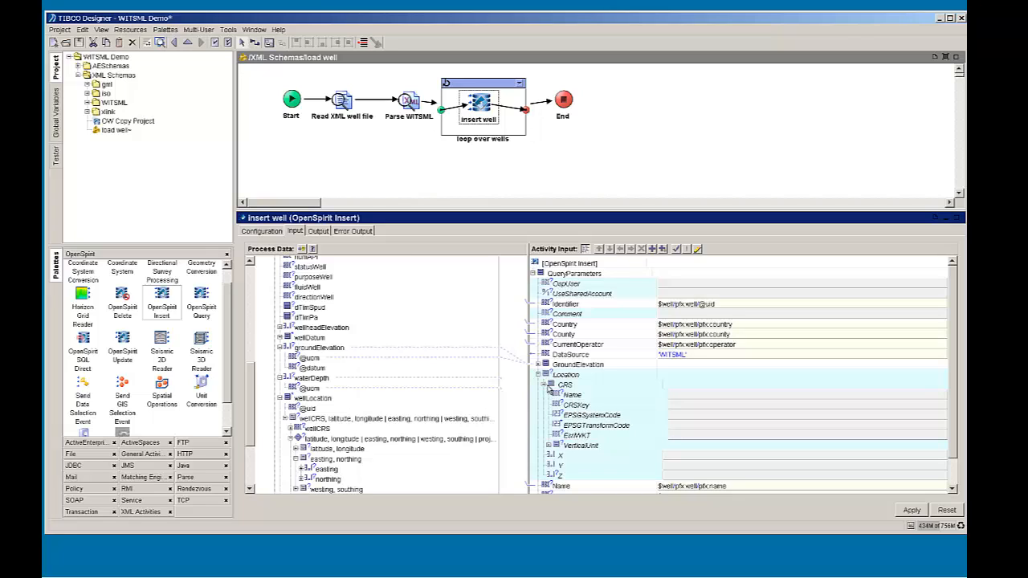
{"action": "left_click", "coordinate": [699, 414]}
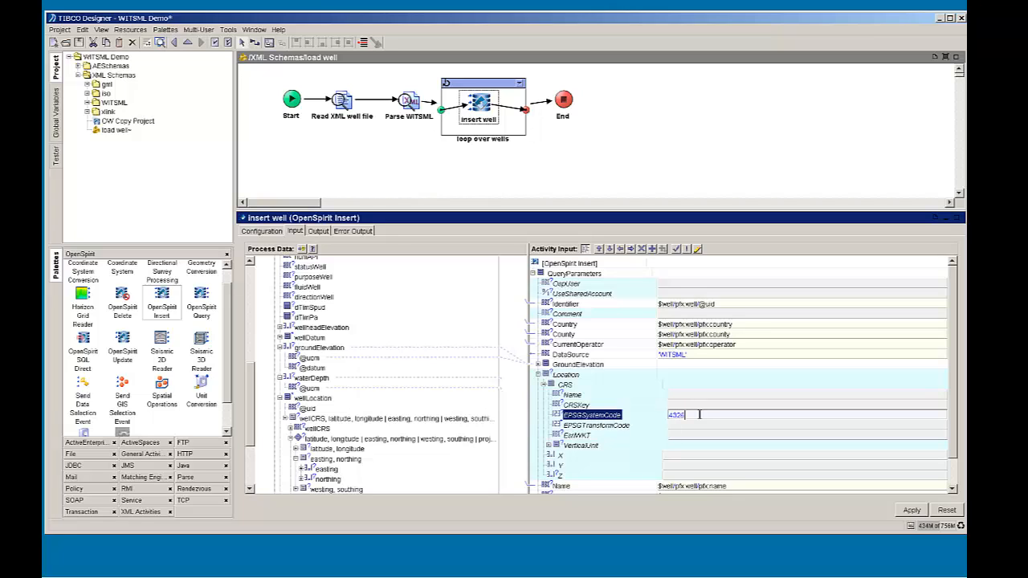
{"action": "scroll", "coordinate": [956, 392], "scroll_direction": "down", "scroll_amount": 2}
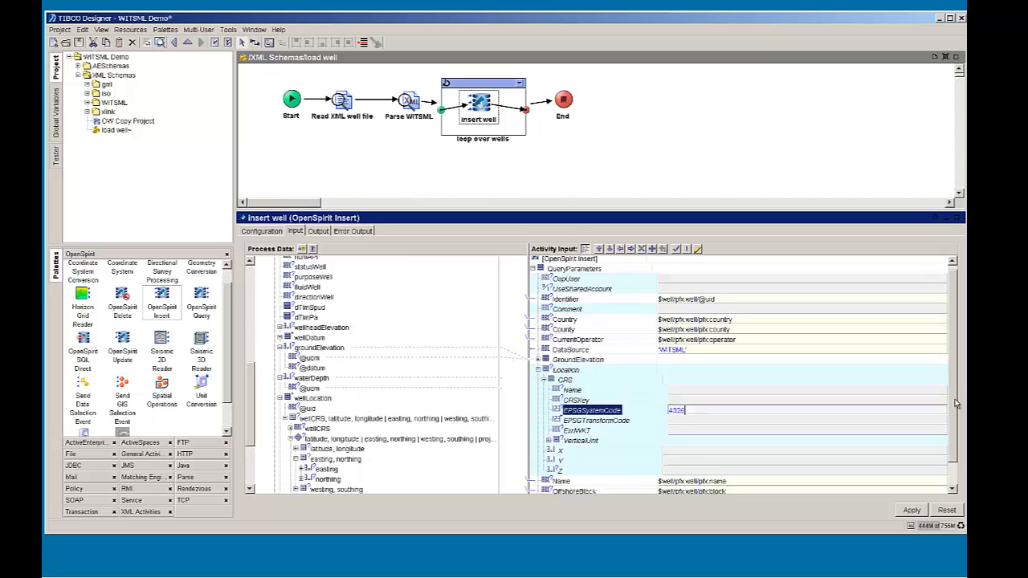
- Set the Location coordinates to X 35.6, Y -105.0 and Z 0, apply the mappings, and save the project
{"action": "left_click", "coordinate": [678, 426]}
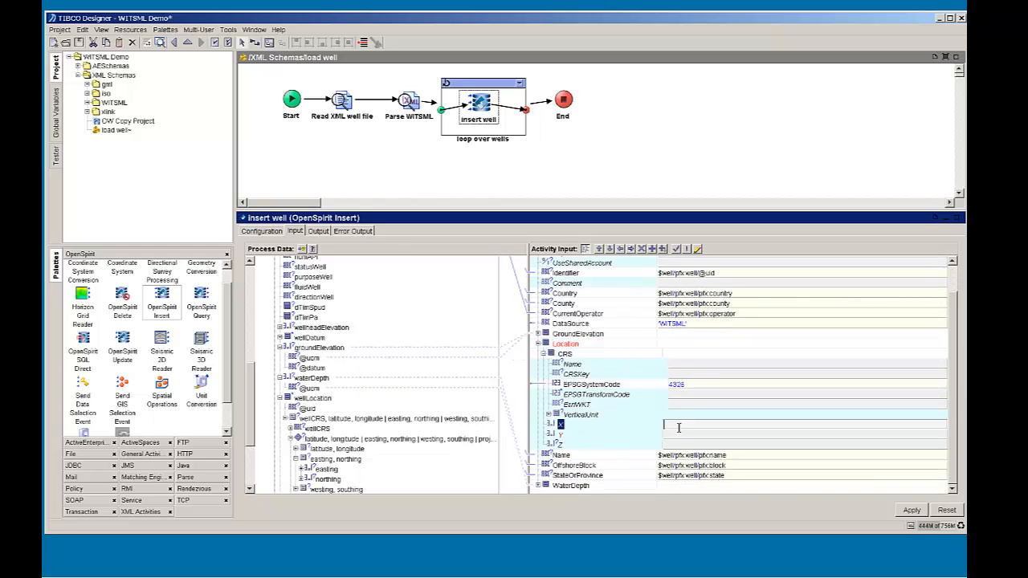
{"action": "left_click", "coordinate": [680, 434]}
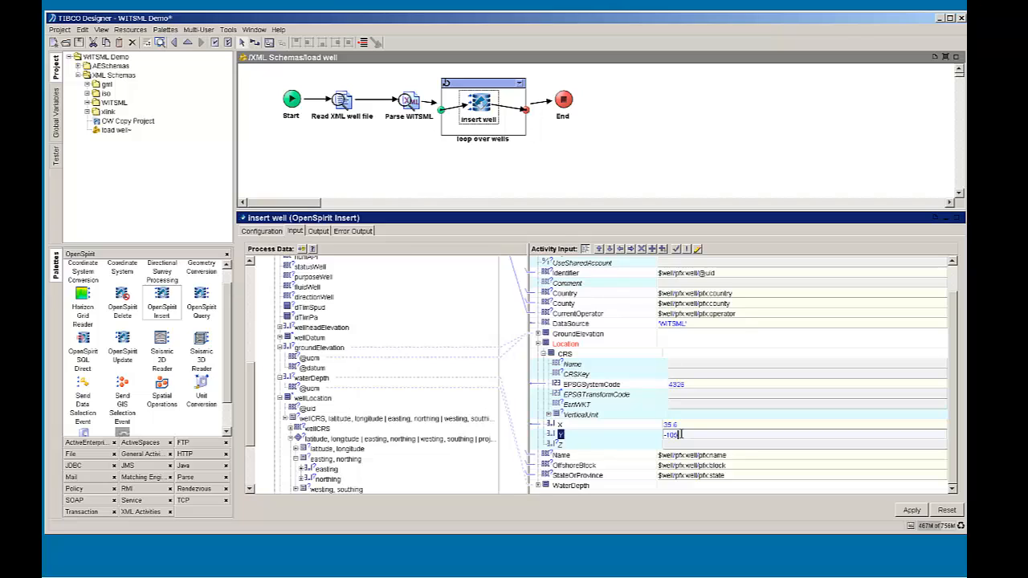
{"action": "type", "text": "-105.0"}
{"action": "left_click", "coordinate": [680, 445]}
{"action": "type", "text": "0"}
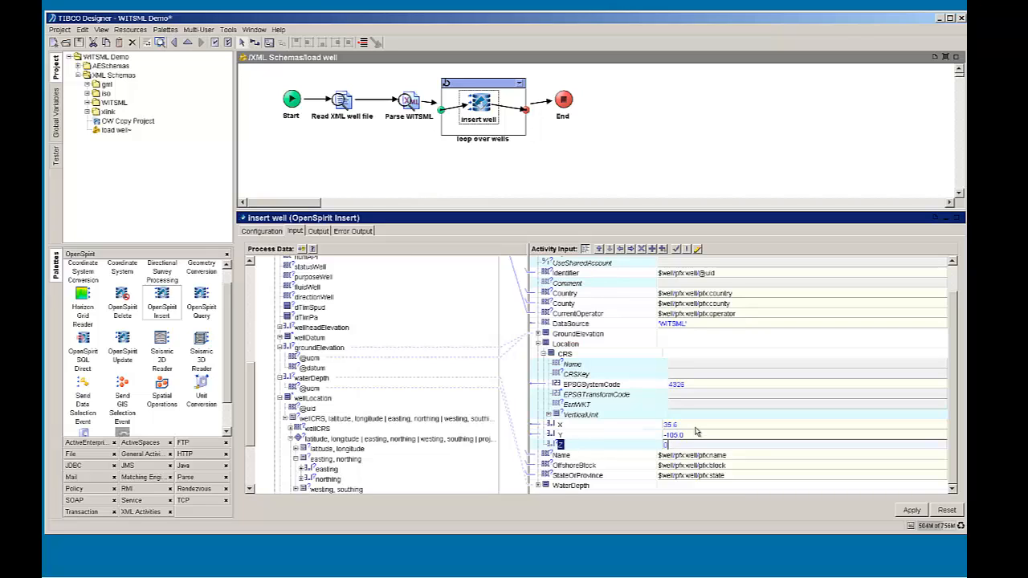
{"action": "left_click", "coordinate": [694, 428]}
{"action": "left_click", "coordinate": [908, 511]}
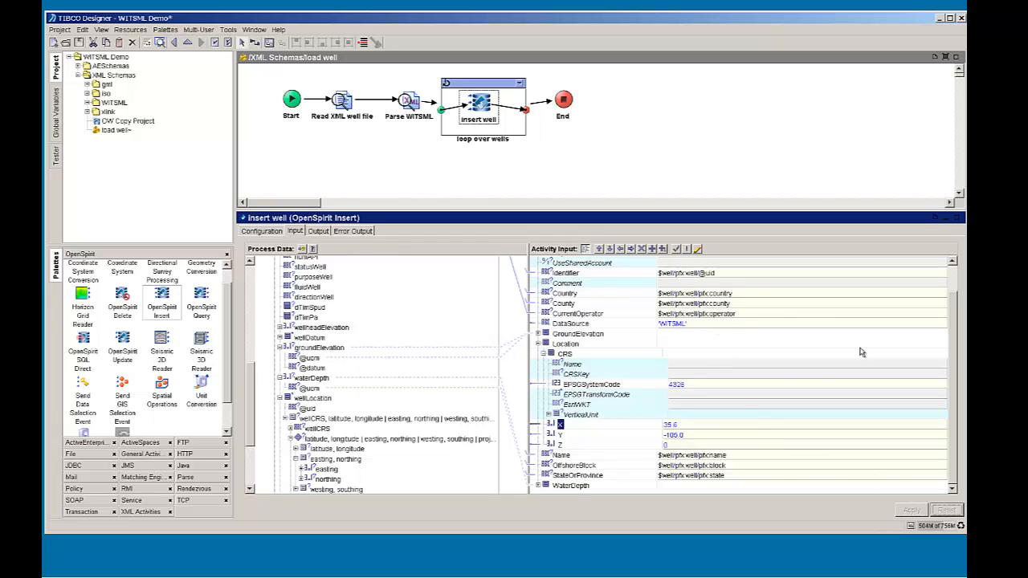
{"action": "scroll", "coordinate": [953, 357], "scroll_direction": "up", "scroll_amount": 2}
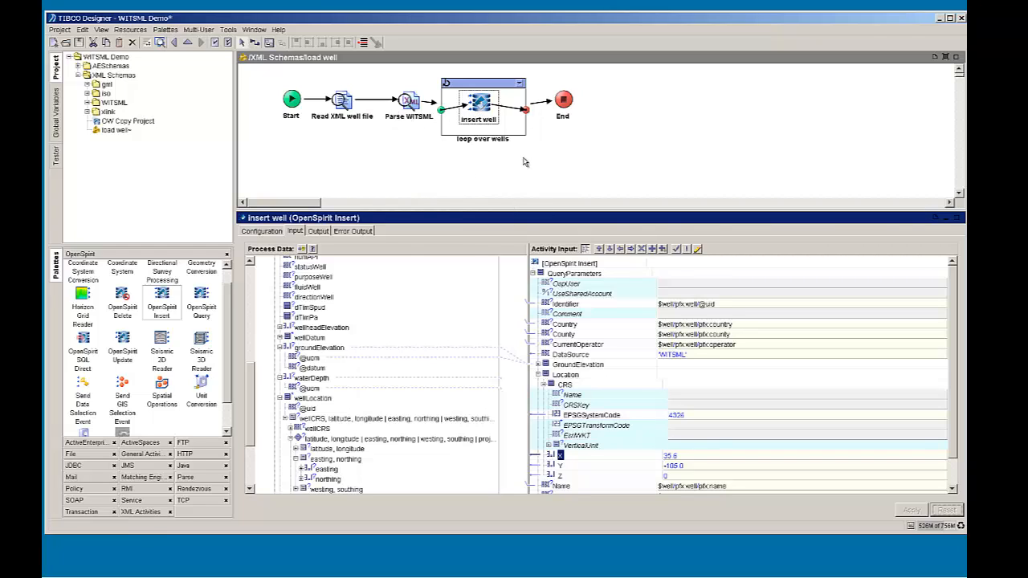
{"action": "left_click", "coordinate": [78, 43]}
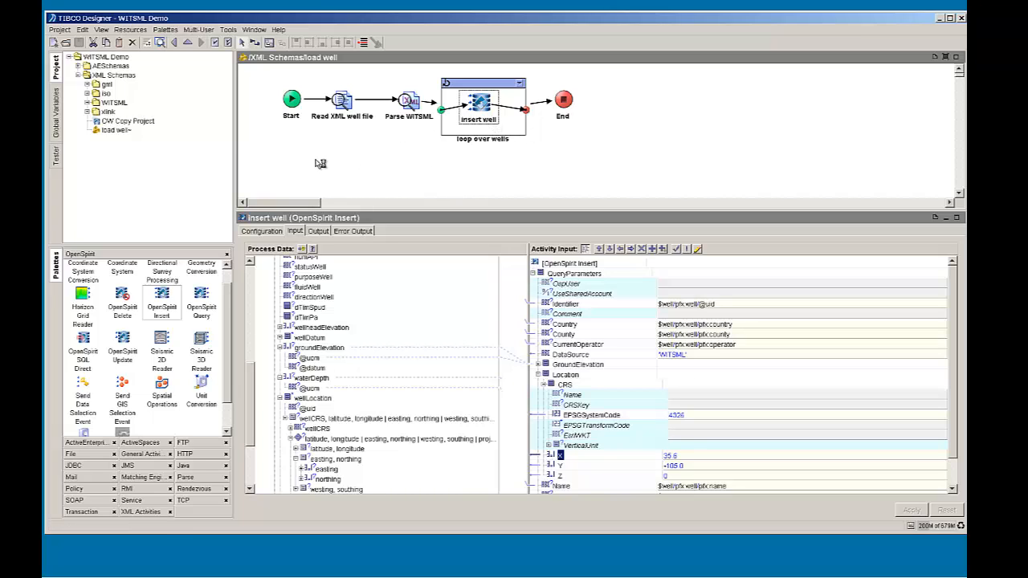
- Add a Process Definition to the root of the WITSML Demo project and name it 'clean project'
{"action": "left_click", "coordinate": [84, 59]}
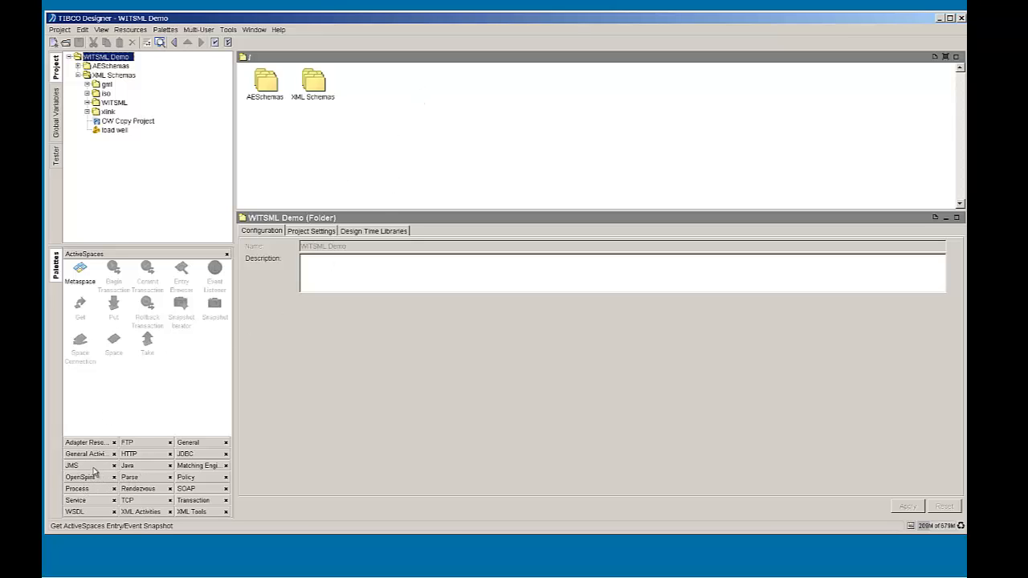
{"action": "left_click", "coordinate": [78, 490]}
{"action": "left_click_drag", "start_coordinate": [103, 274], "coordinate": [423, 94]}
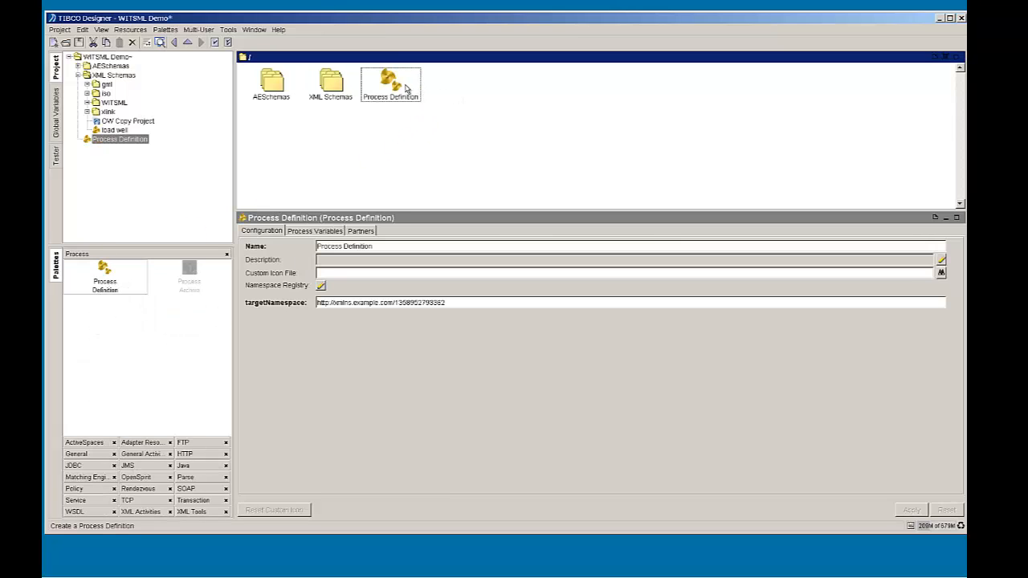
{"action": "double_click", "coordinate": [415, 98]}
{"action": "left_click", "coordinate": [417, 99]}
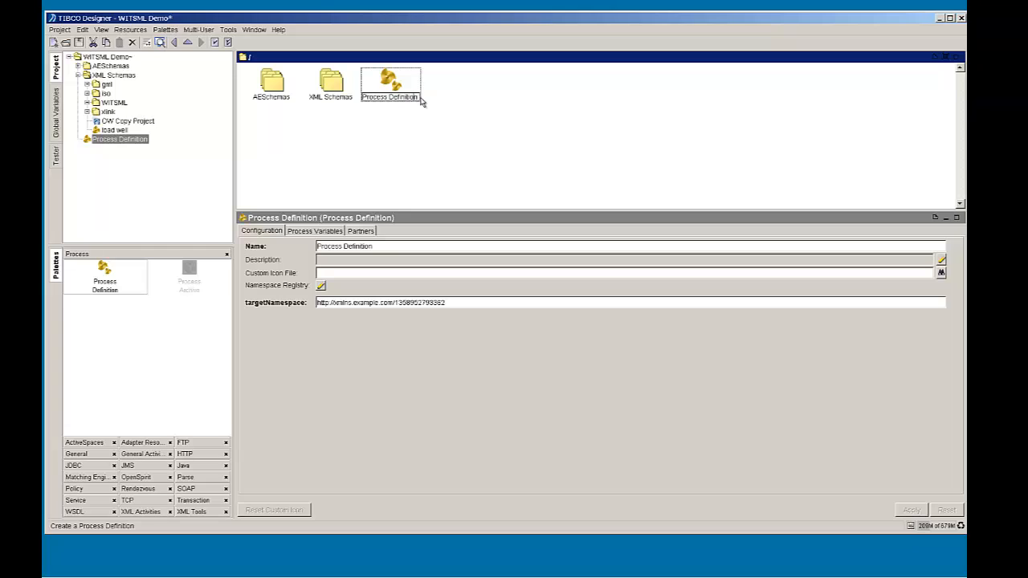
{"action": "left_click_drag", "start_coordinate": [419, 98], "coordinate": [353, 98]}
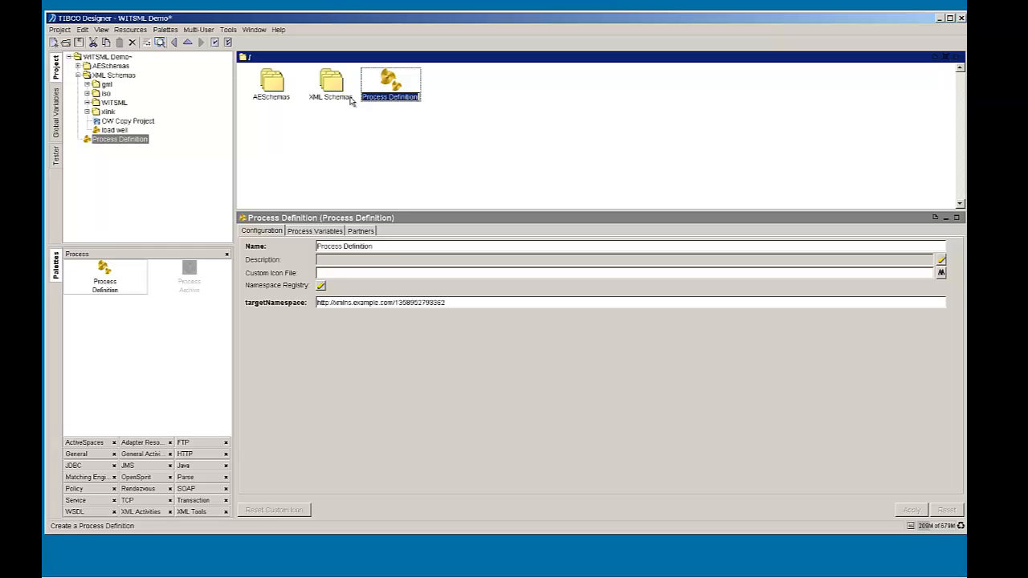
{"action": "type", "text": "clean project"}
{"action": "left_click", "coordinate": [413, 150]}
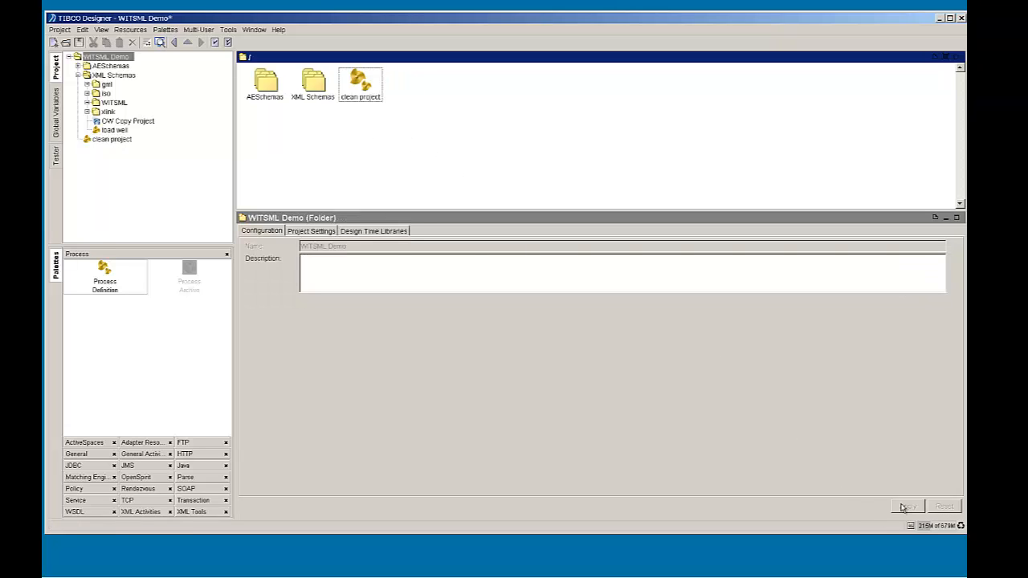
- Open the clean project process, place two OpenSpirit Delete activities between Start and End, and connect all four in sequence
{"action": "double_click", "coordinate": [361, 82]}
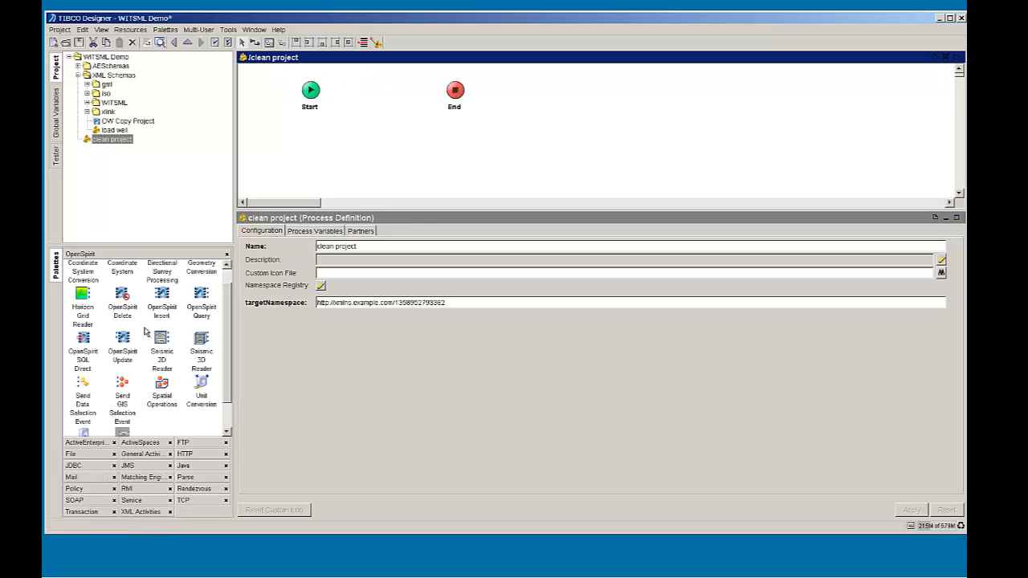
{"action": "left_click_drag", "start_coordinate": [122, 301], "coordinate": [358, 92]}
{"action": "left_click_drag", "start_coordinate": [123, 304], "coordinate": [544, 88]}
{"action": "left_click_drag", "start_coordinate": [416, 89], "coordinate": [482, 92]}
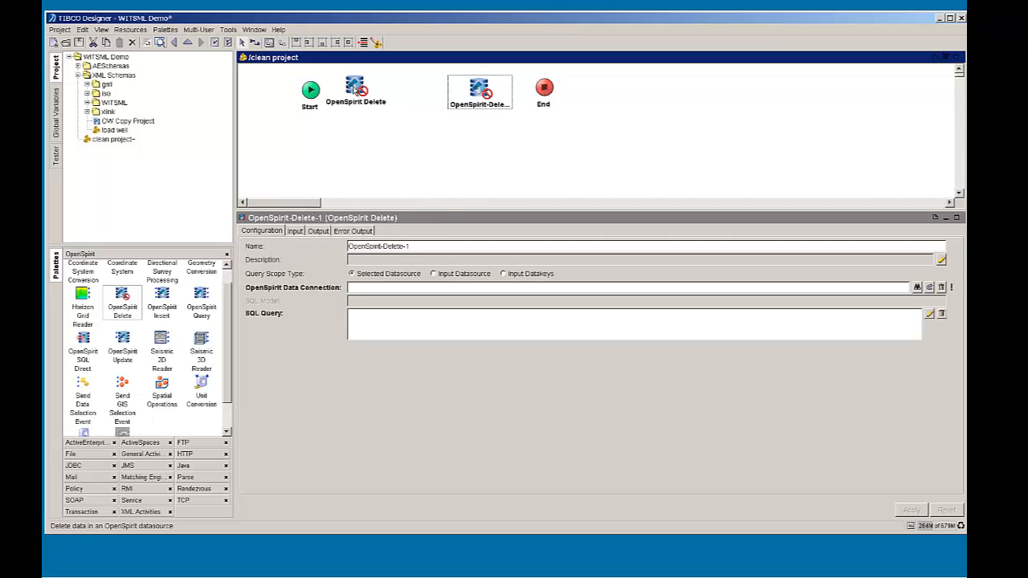
{"action": "left_click_drag", "start_coordinate": [356, 91], "coordinate": [373, 99]}
{"action": "left_click_drag", "start_coordinate": [481, 92], "coordinate": [462, 98]}
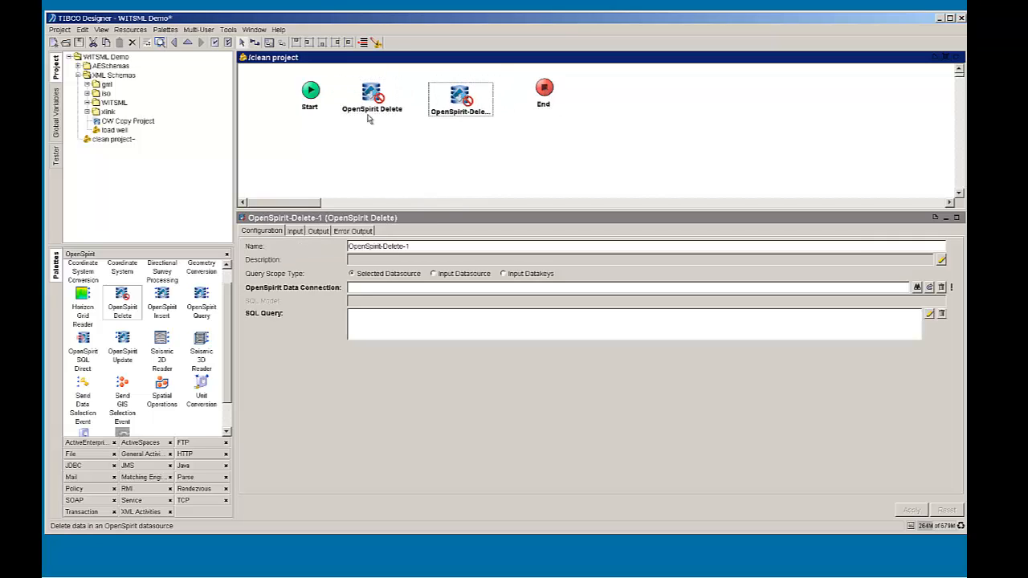
{"action": "left_click_drag", "start_coordinate": [310, 90], "coordinate": [544, 87]}
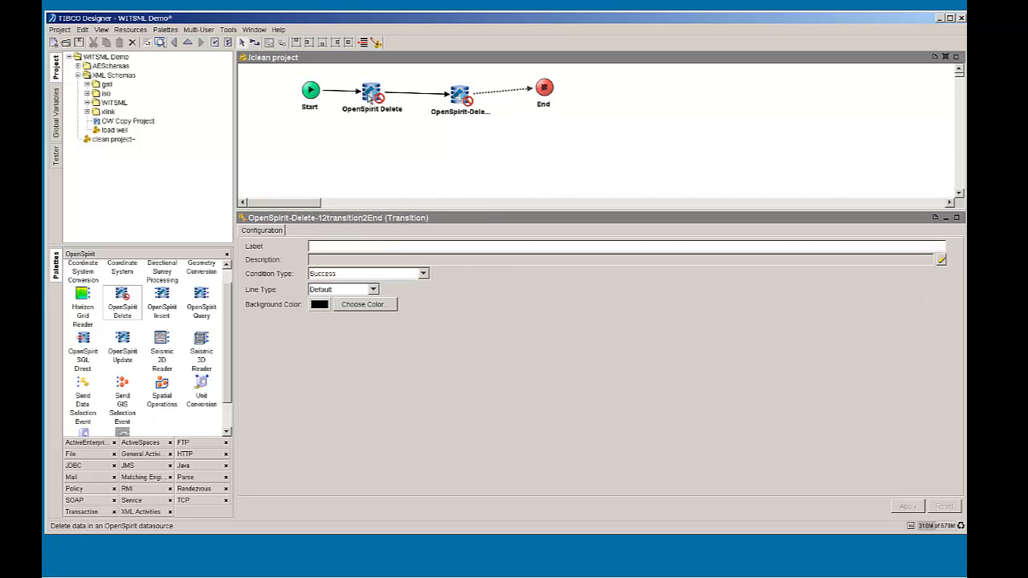
- Enter 'delete wellbores' as the name of the first OpenSpirit Delete activity
{"action": "left_click", "coordinate": [371, 96]}
{"action": "left_click_drag", "start_coordinate": [418, 247], "coordinate": [329, 242]}
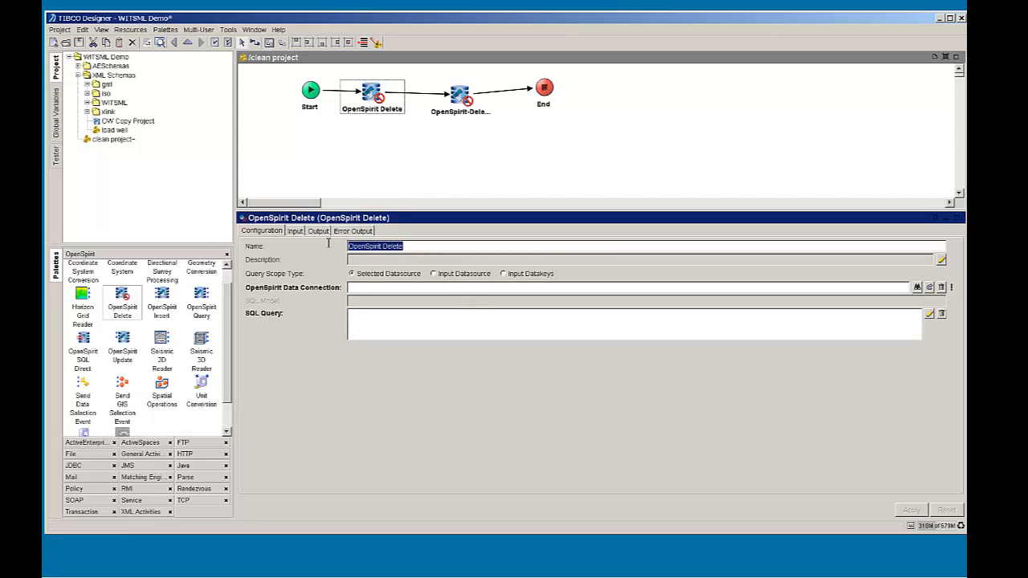
{"action": "type", "text": "delete wellbores"}
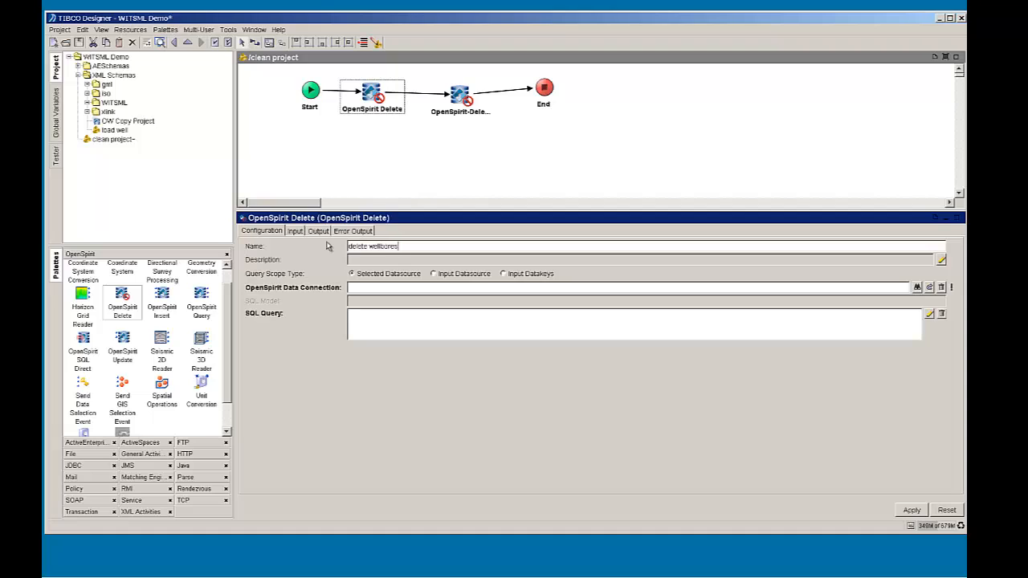
- Apply the first delete activity's name and rename the second OpenSpirit Delete activity 'delete wells'
{"action": "left_click", "coordinate": [911, 510]}
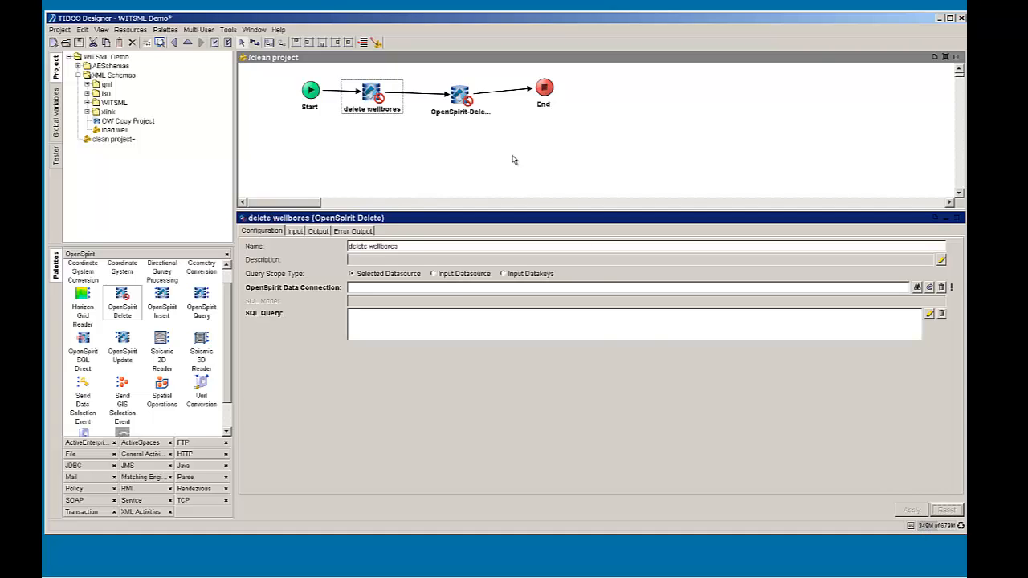
{"action": "left_click", "coordinate": [462, 98]}
{"action": "left_click_drag", "start_coordinate": [422, 247], "coordinate": [341, 247]}
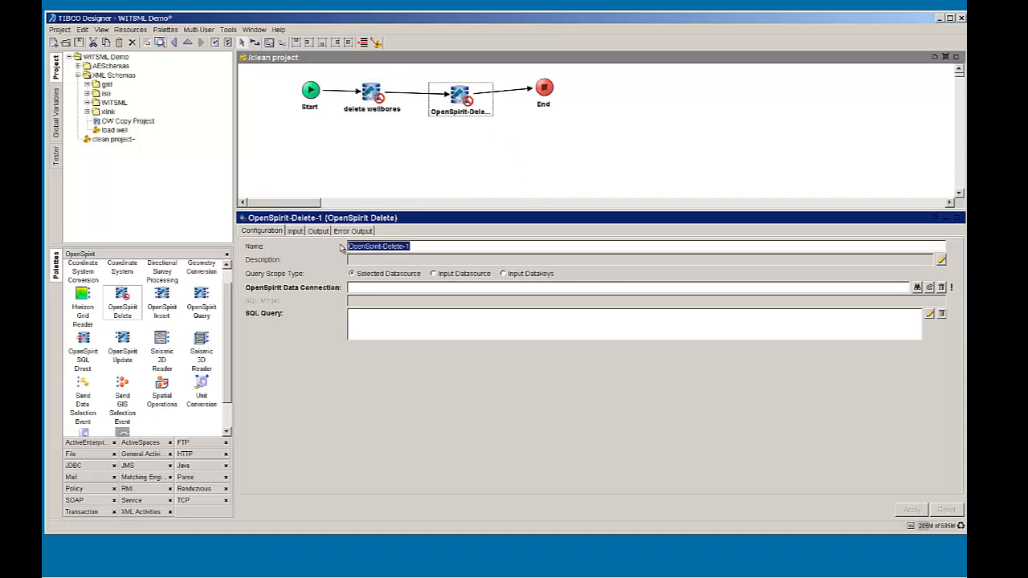
{"action": "type", "text": "delete wells"}
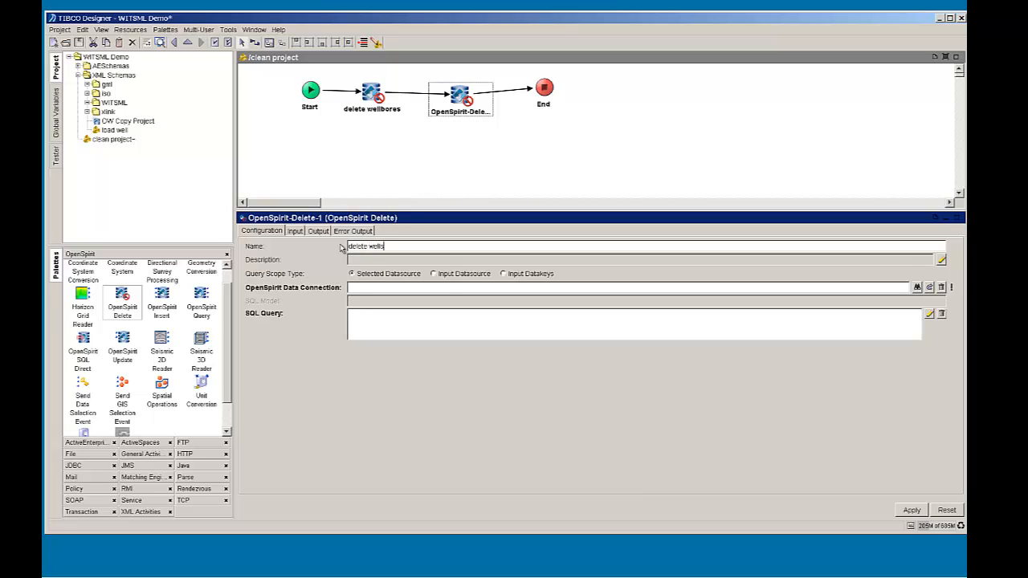
- Assign the OW Copy Project resource from XML Schemas as the OpenSpirit data connection of the delete wells activity
{"action": "left_click", "coordinate": [917, 288]}
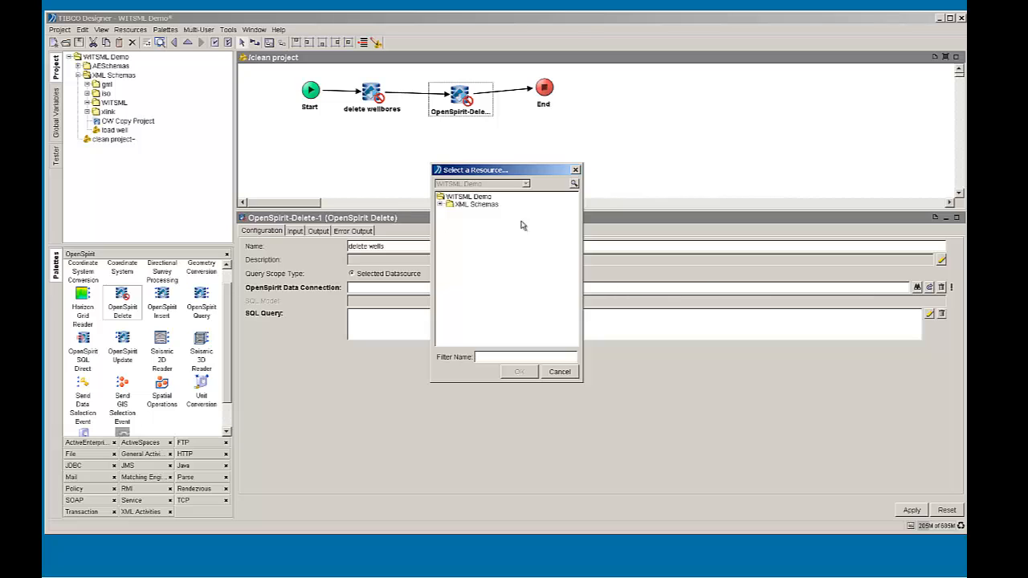
{"action": "left_click", "coordinate": [440, 205]}
{"action": "left_click", "coordinate": [461, 213]}
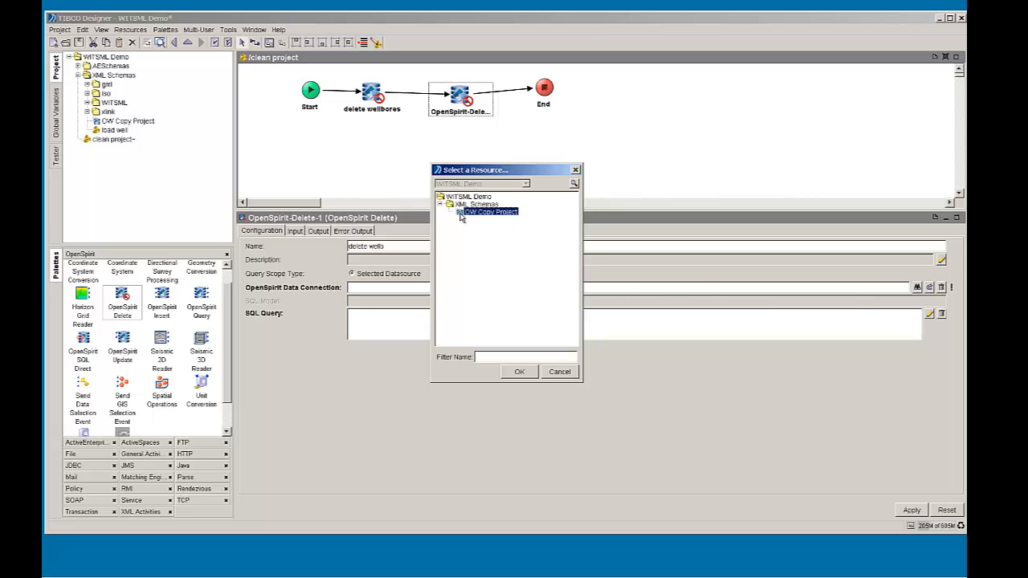
{"action": "left_click", "coordinate": [520, 371]}
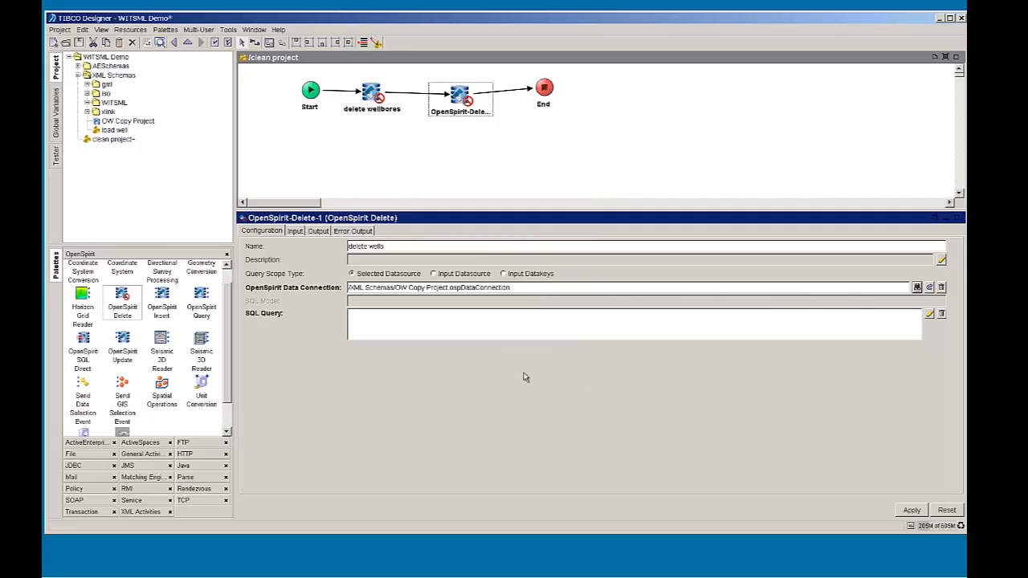
- Build an unconstrained SQL delete query on the Well data type for delete wells, accept deleting all rows, and apply the configuration
{"action": "left_click", "coordinate": [929, 315]}
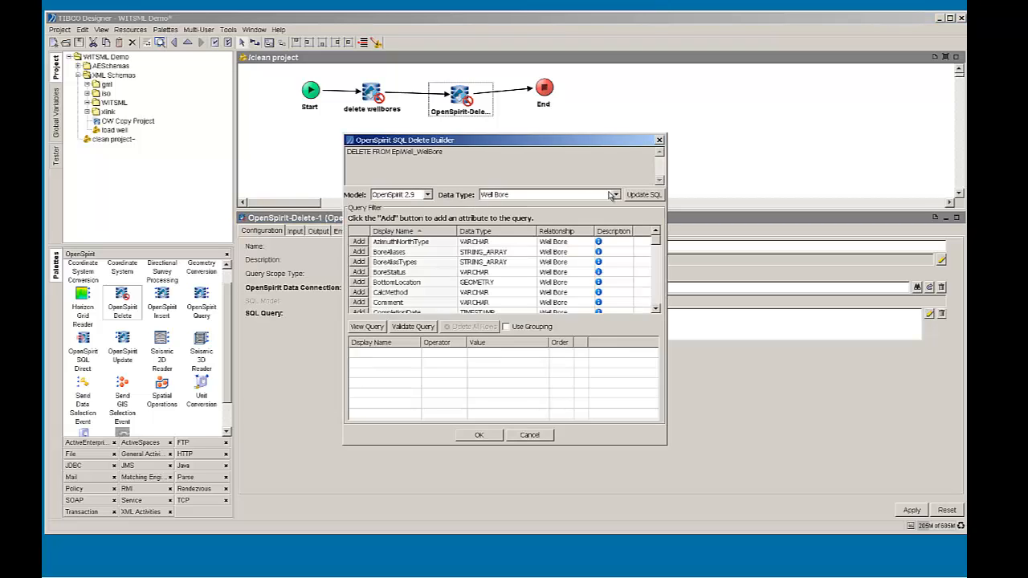
{"action": "left_click", "coordinate": [613, 195]}
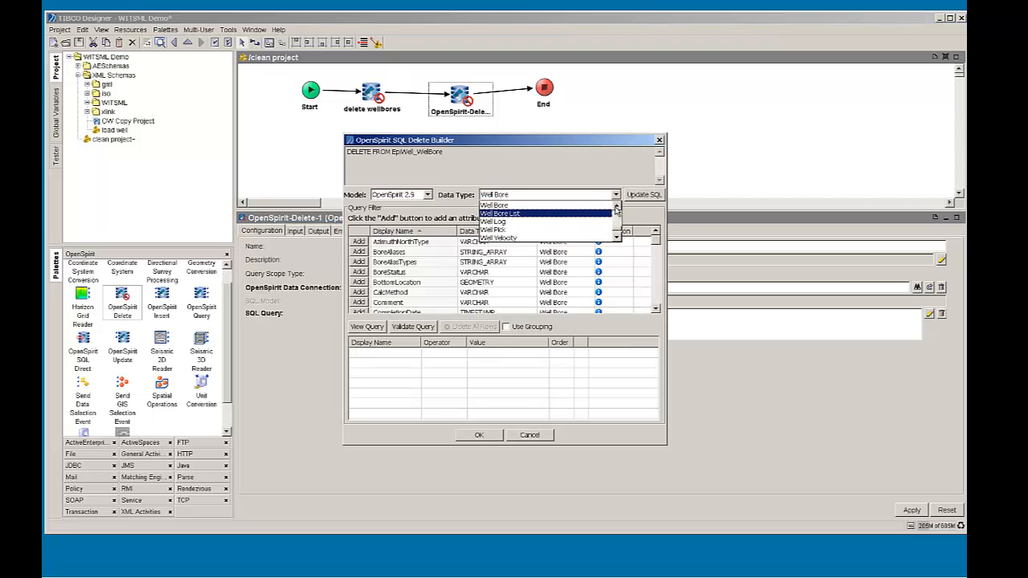
{"action": "scroll", "coordinate": [616, 210], "scroll_direction": "up", "scroll_amount": 2}
{"action": "left_click", "coordinate": [576, 208]}
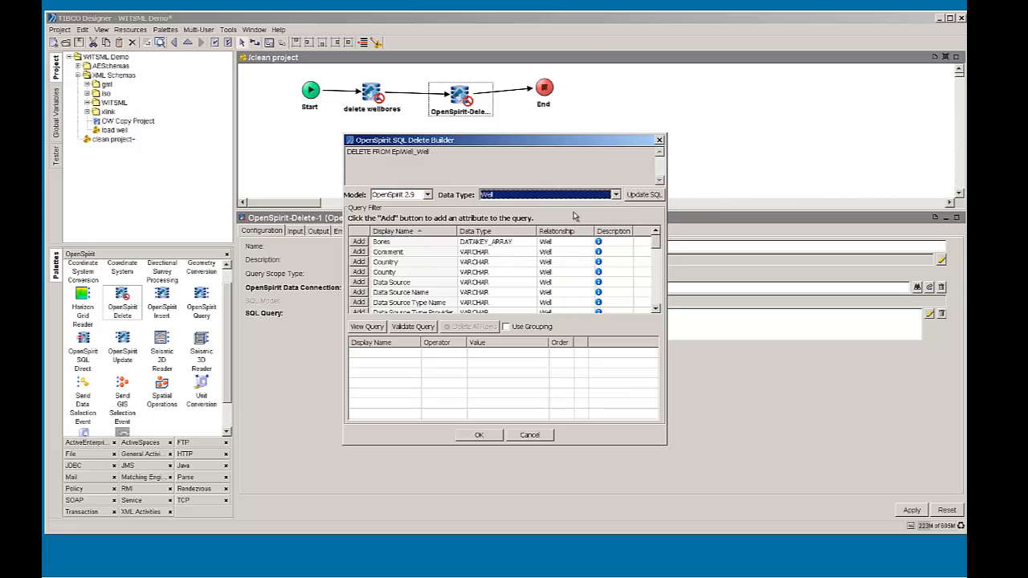
{"action": "left_click", "coordinate": [480, 435]}
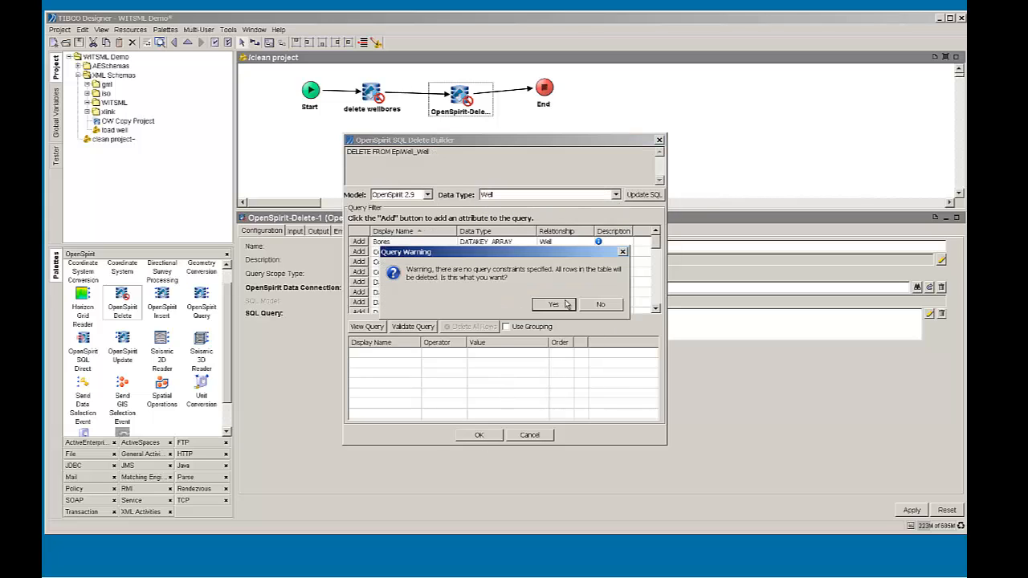
{"action": "left_click", "coordinate": [557, 309]}
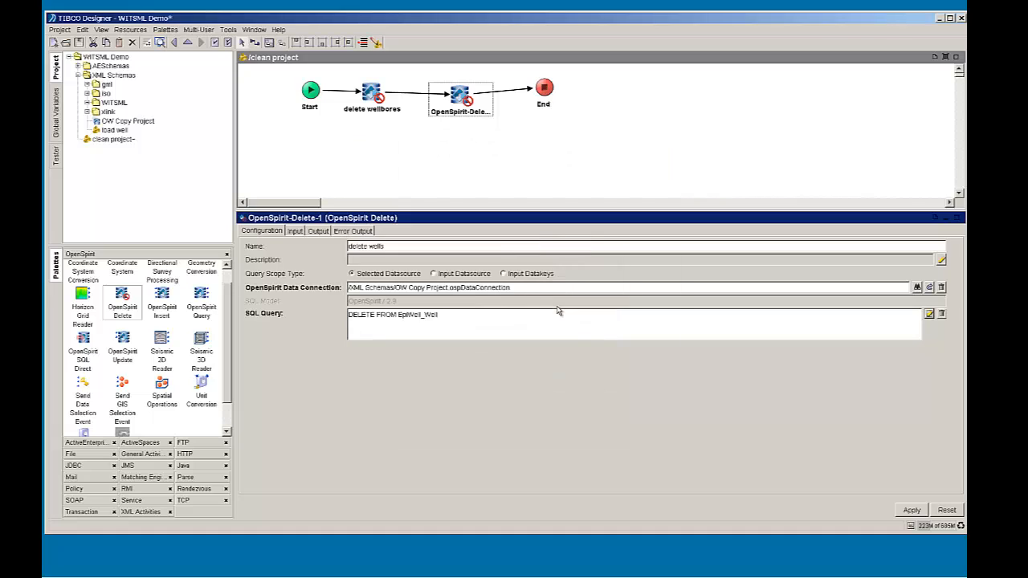
{"action": "left_click", "coordinate": [913, 510]}
- Assign the OW Copy Project resource as the OpenSpirit data connection of the delete wellbores activity
{"action": "left_click", "coordinate": [379, 97]}
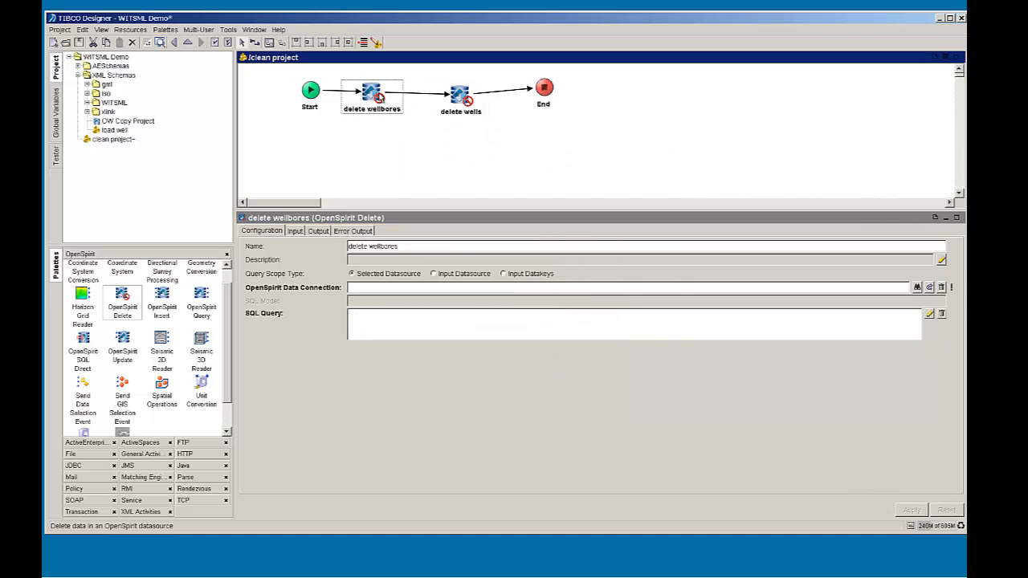
{"action": "left_click", "coordinate": [916, 286]}
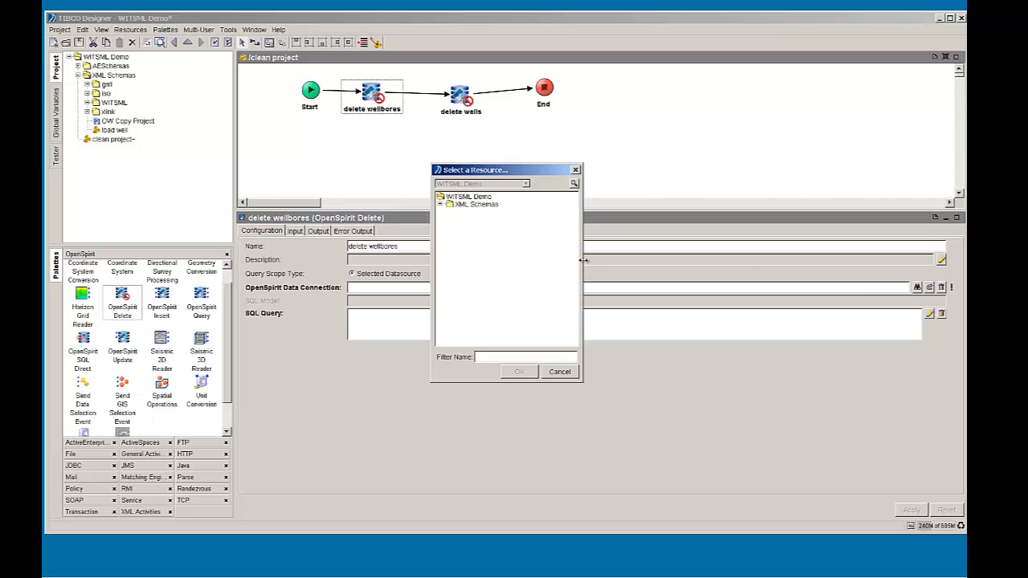
{"action": "left_click", "coordinate": [440, 204]}
{"action": "left_click", "coordinate": [460, 212]}
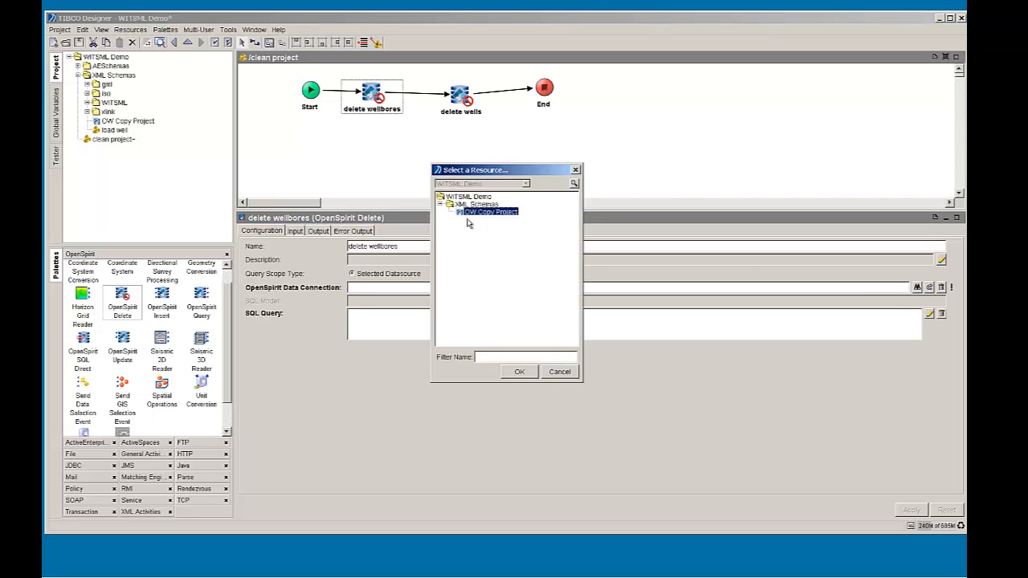
{"action": "left_click", "coordinate": [519, 371]}
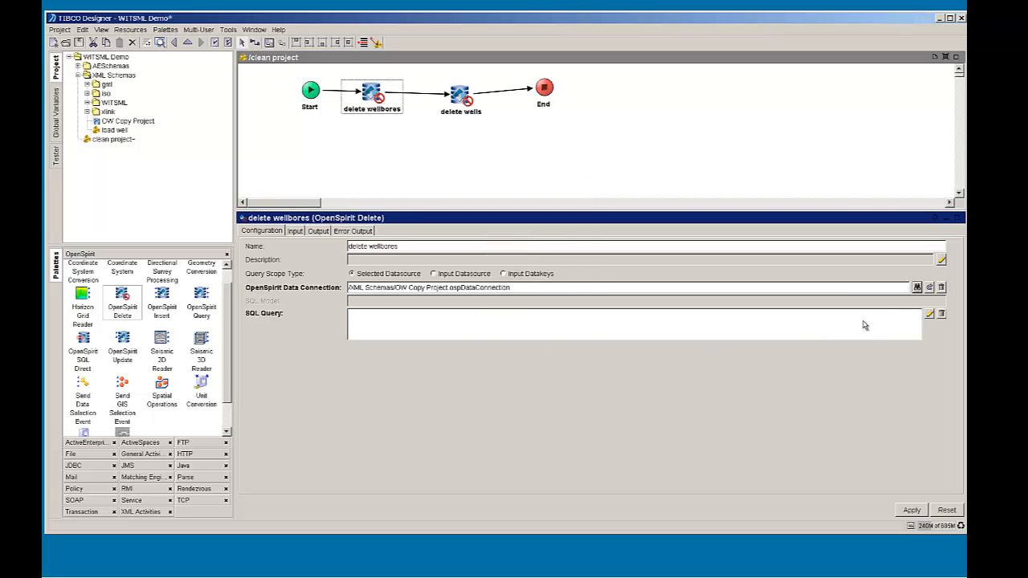
- Build an unconstrained SQL delete query on the Well Bore data type for delete wellbores, apply it, and save the project
{"action": "left_click", "coordinate": [929, 315]}
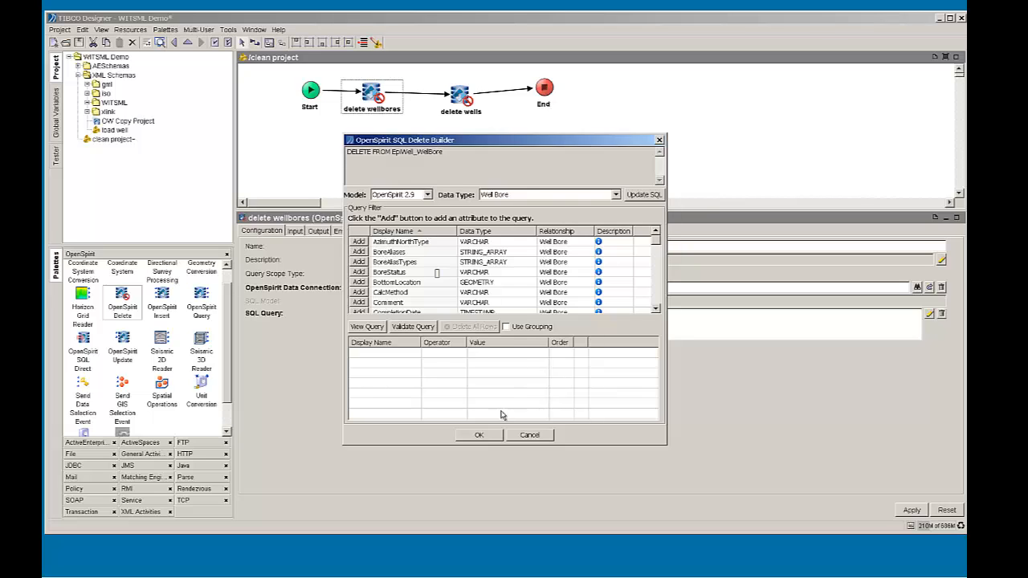
{"action": "left_click", "coordinate": [480, 435]}
{"action": "left_click", "coordinate": [565, 306]}
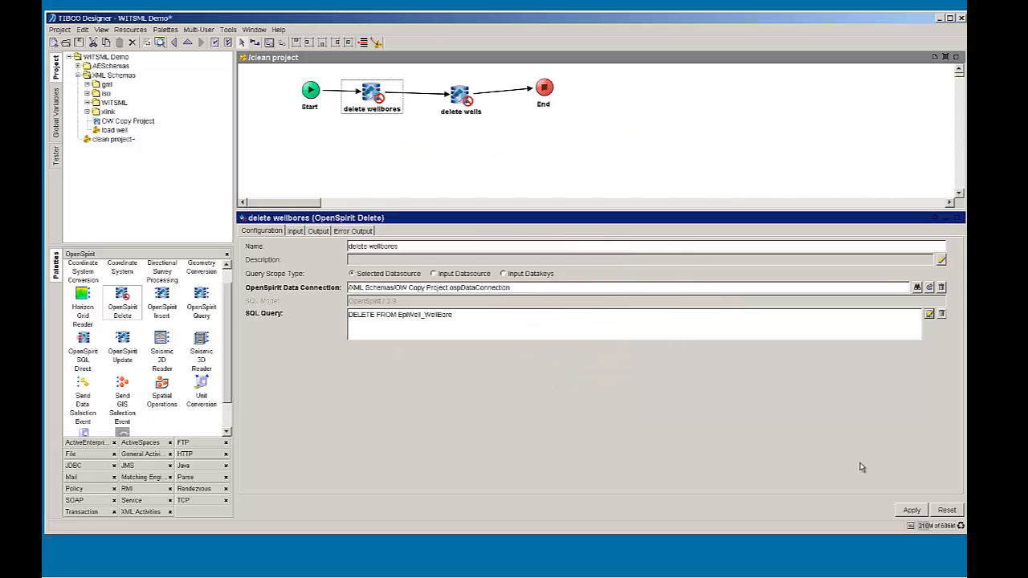
{"action": "left_click", "coordinate": [910, 511]}
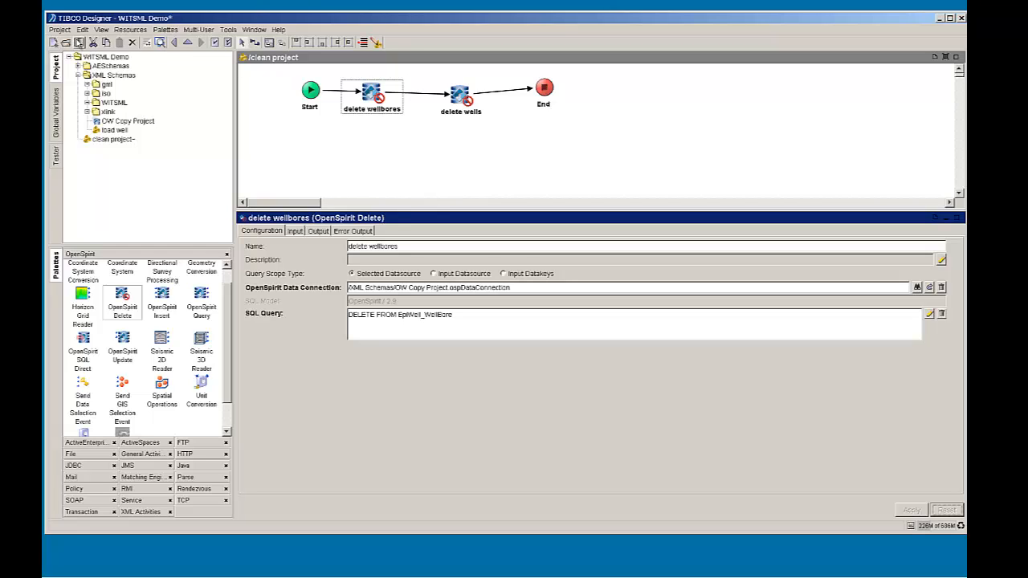
{"action": "left_click", "coordinate": [78, 41]}
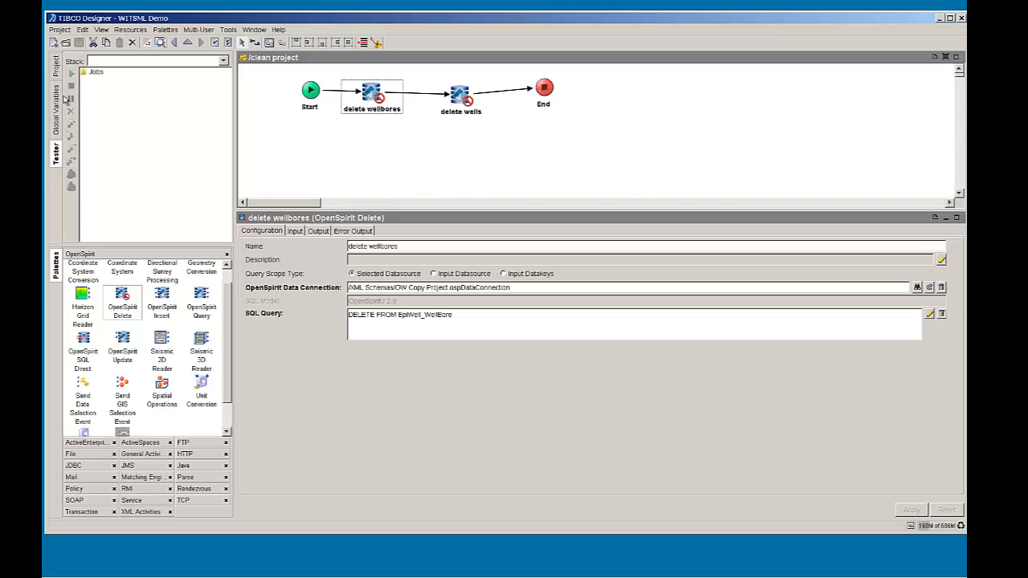
- Load the clean project process into the tester and run it
{"action": "left_click", "coordinate": [71, 73]}
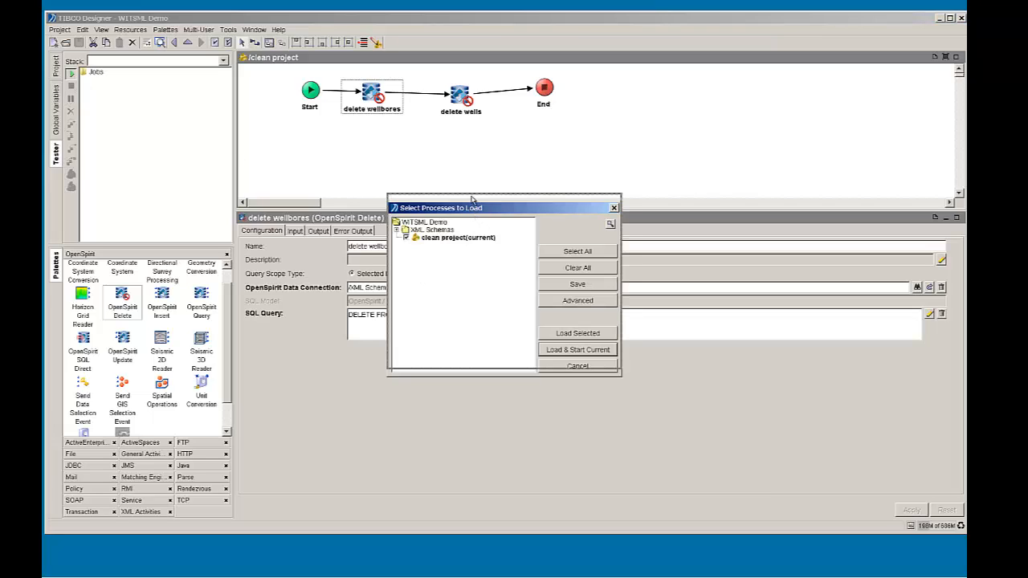
{"action": "left_click_drag", "start_coordinate": [473, 214], "coordinate": [473, 179]}
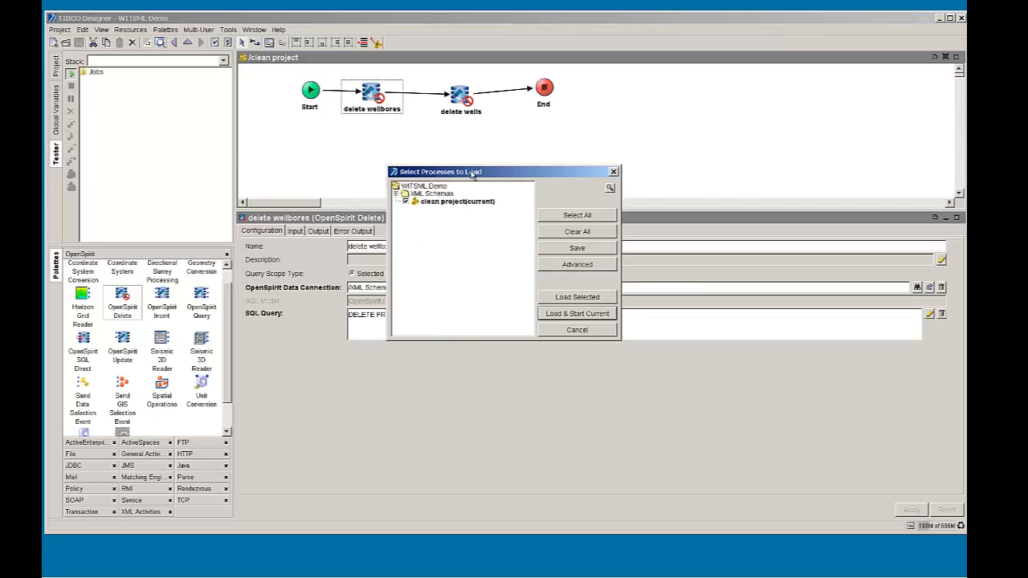
{"action": "left_click", "coordinate": [575, 298]}
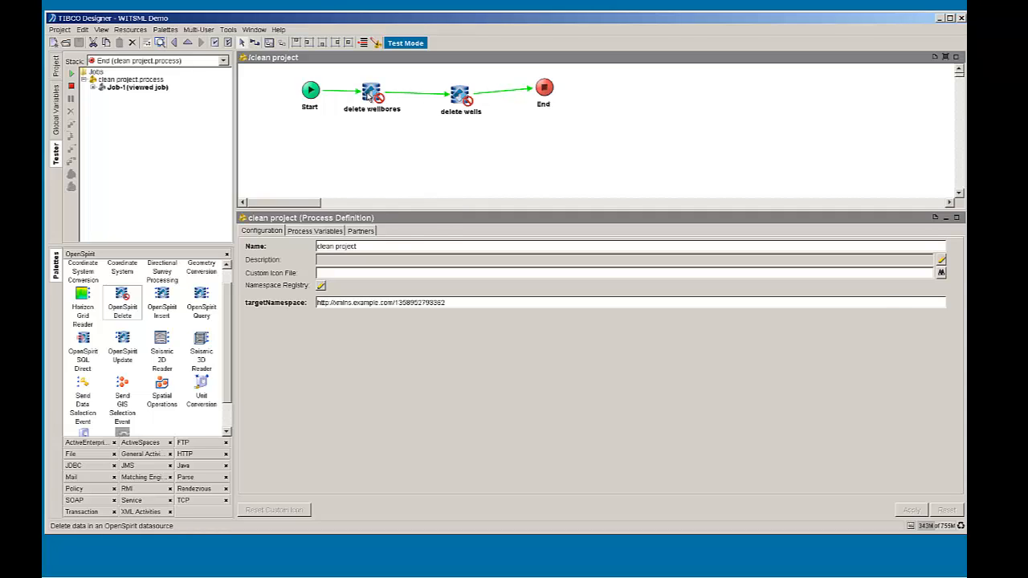
- Examine the number of rows deleted in the outputs of delete wellbores and delete wells, and stop the test
{"action": "left_click", "coordinate": [368, 95]}
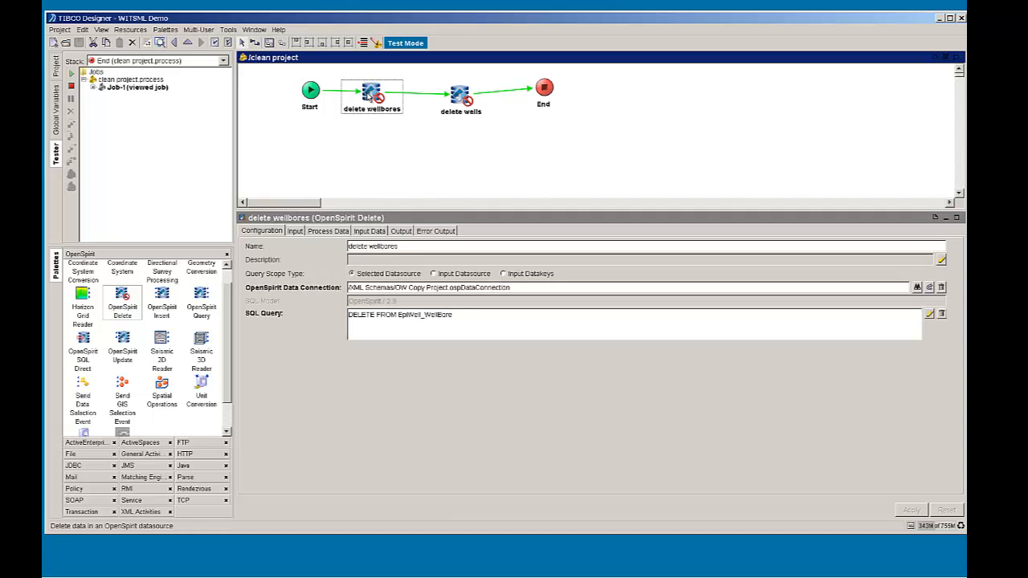
{"action": "left_click", "coordinate": [410, 231]}
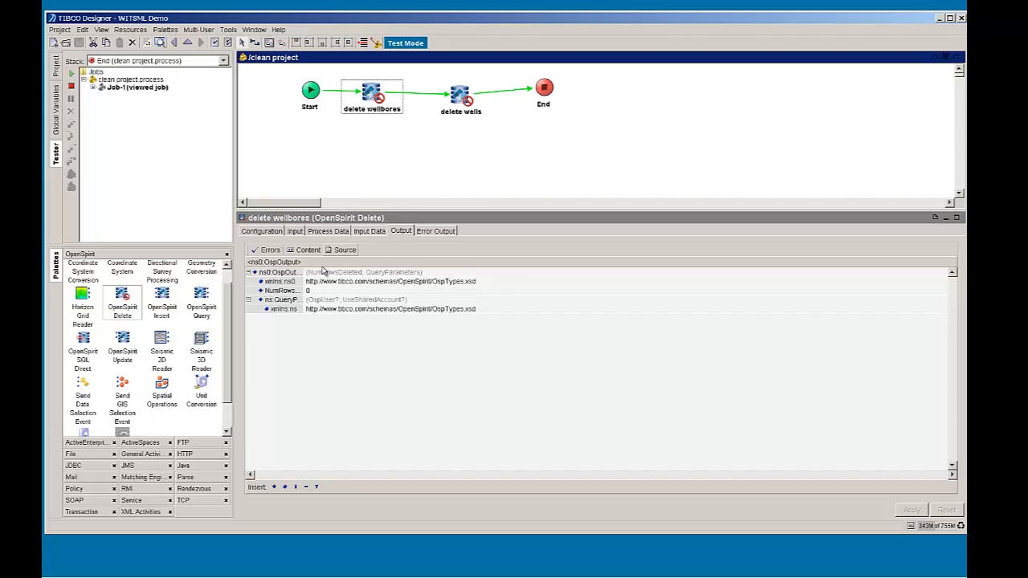
{"action": "left_click", "coordinate": [450, 102]}
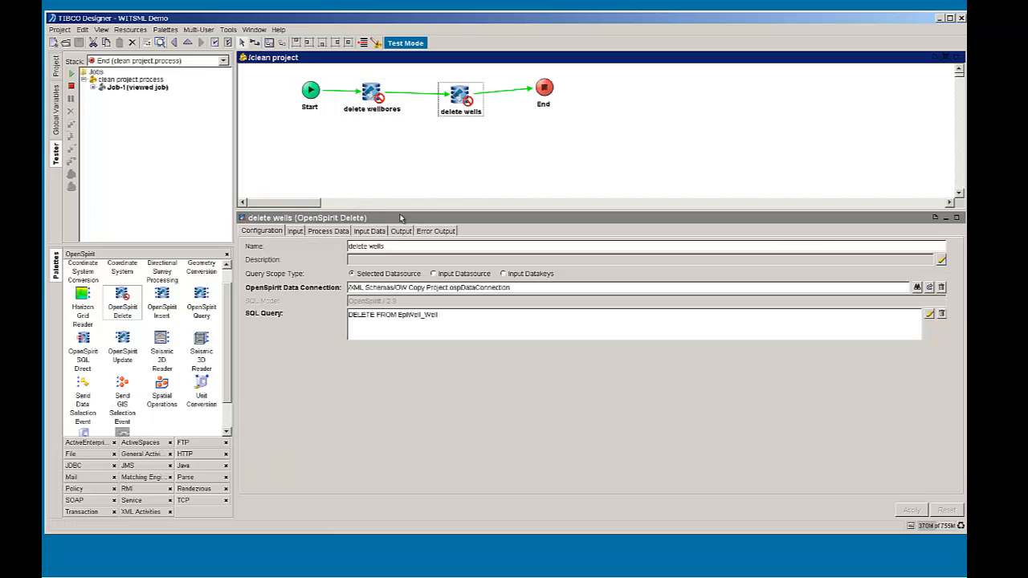
{"action": "left_click", "coordinate": [400, 231]}
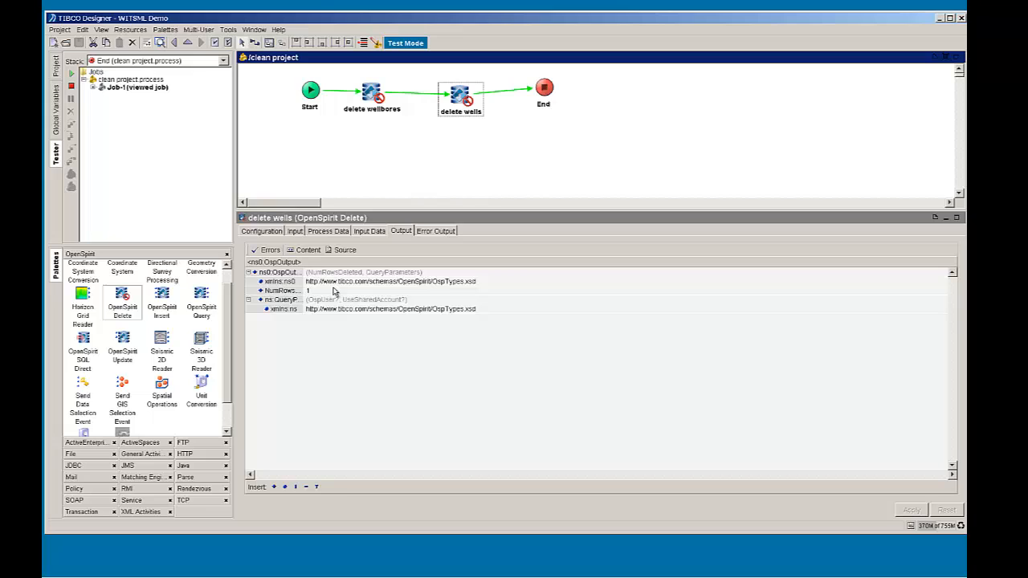
{"action": "left_click", "coordinate": [71, 86]}
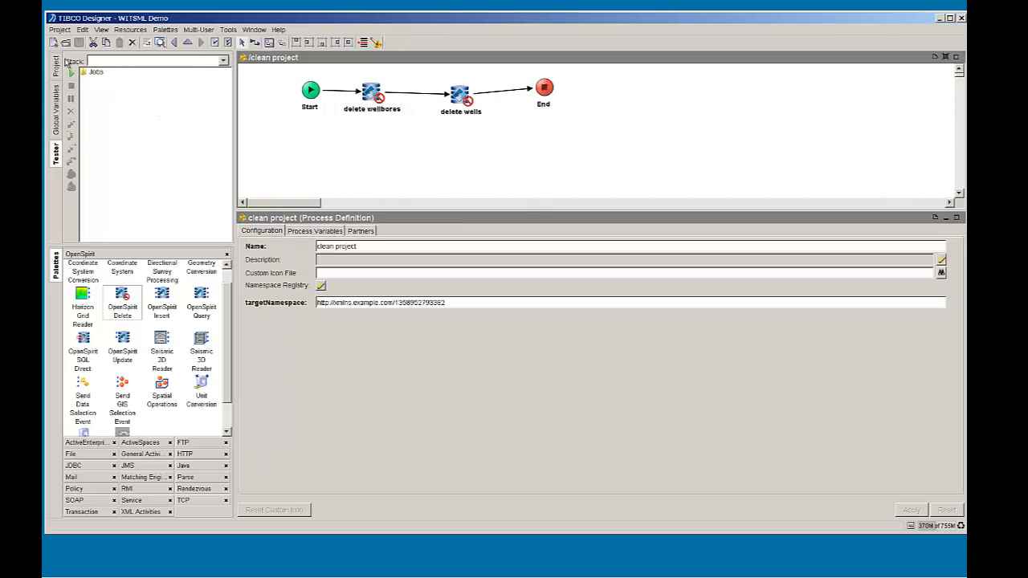
- Open the load well process and run it in the tester with clean project excluded from the loaded processes
{"action": "left_click", "coordinate": [57, 66]}
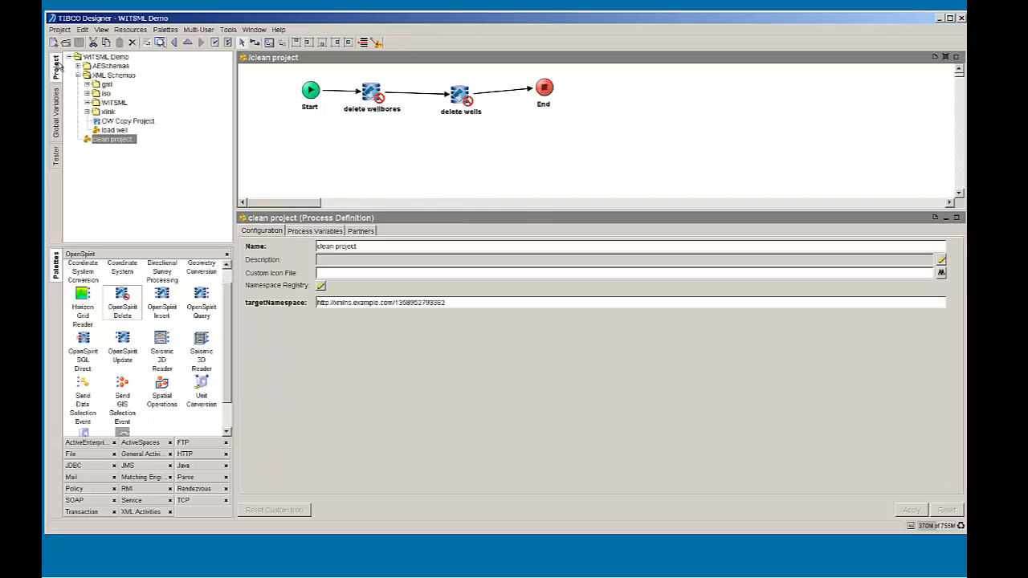
{"action": "left_click", "coordinate": [113, 130]}
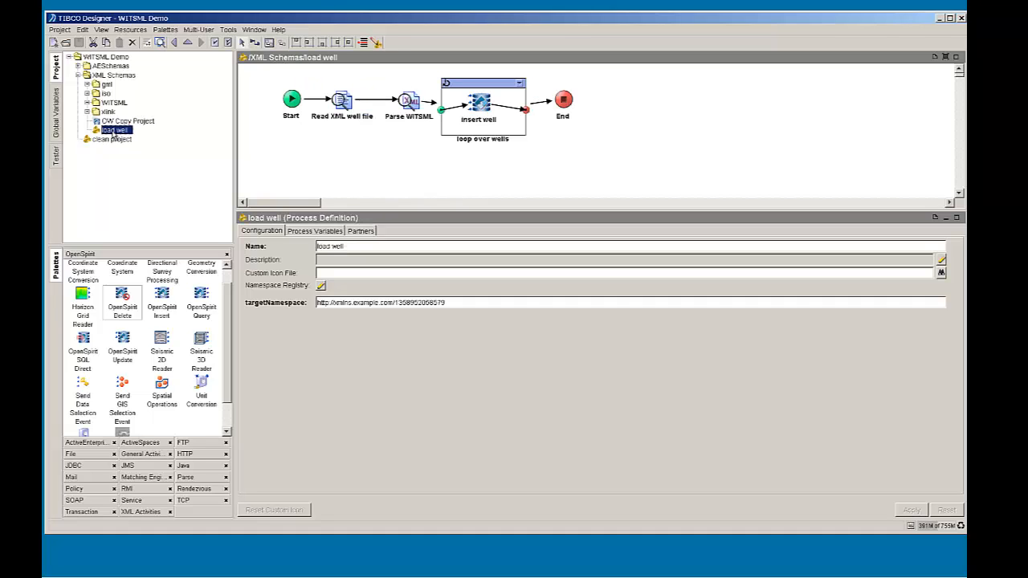
{"action": "left_click", "coordinate": [57, 158]}
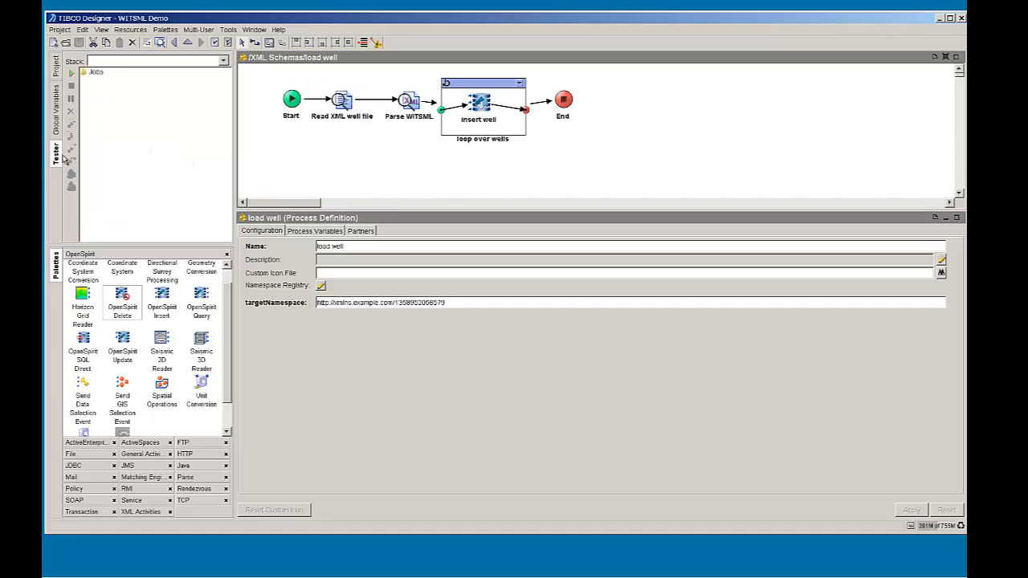
{"action": "left_click", "coordinate": [71, 73]}
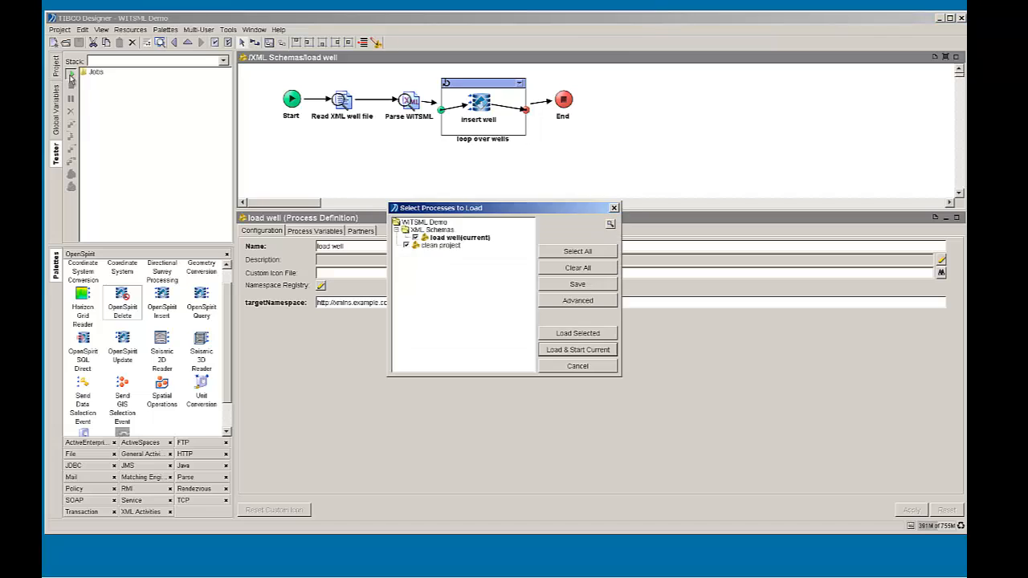
{"action": "left_click", "coordinate": [407, 245]}
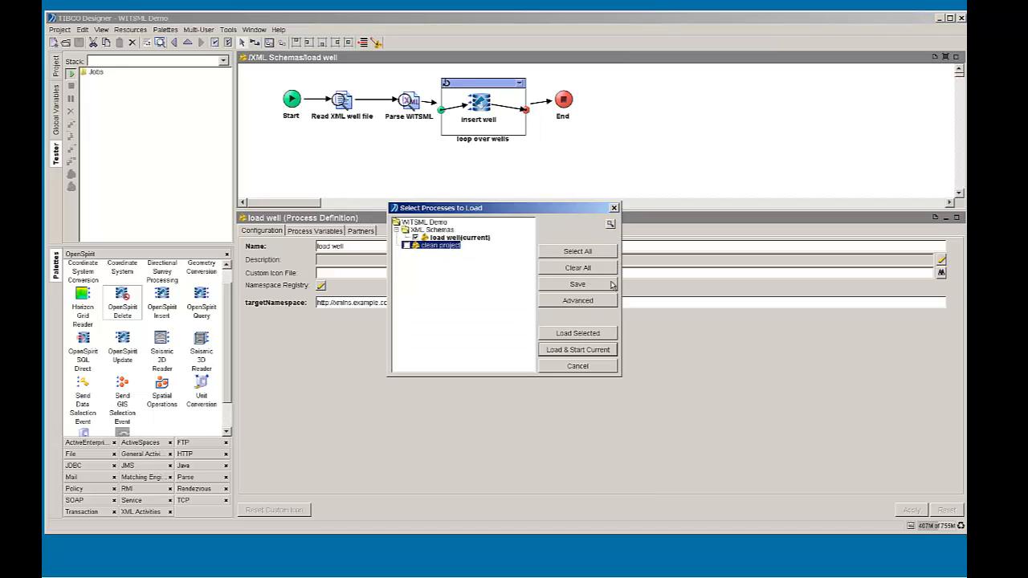
{"action": "left_click", "coordinate": [583, 334]}
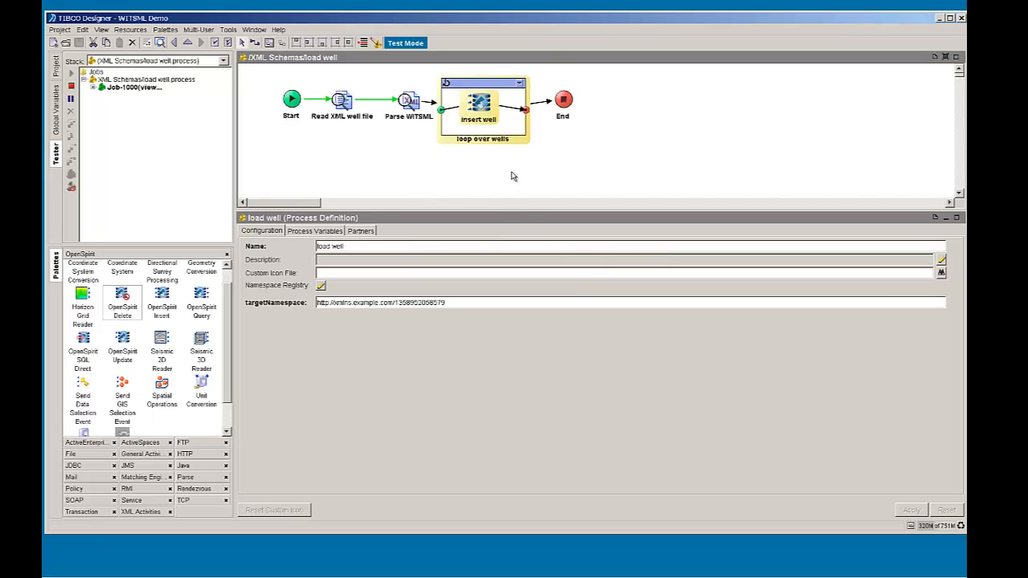
- Examine the insert well activity's output, widening the element names and reading through to the OspDataKey value
{"action": "left_click", "coordinate": [481, 108]}
{"action": "left_click", "coordinate": [401, 231]}
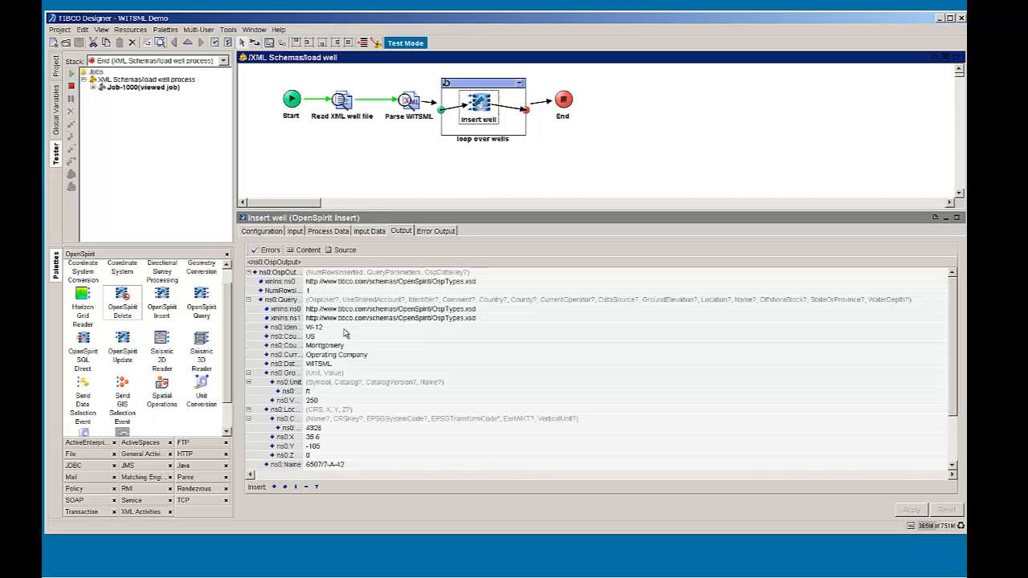
{"action": "left_click", "coordinate": [305, 274]}
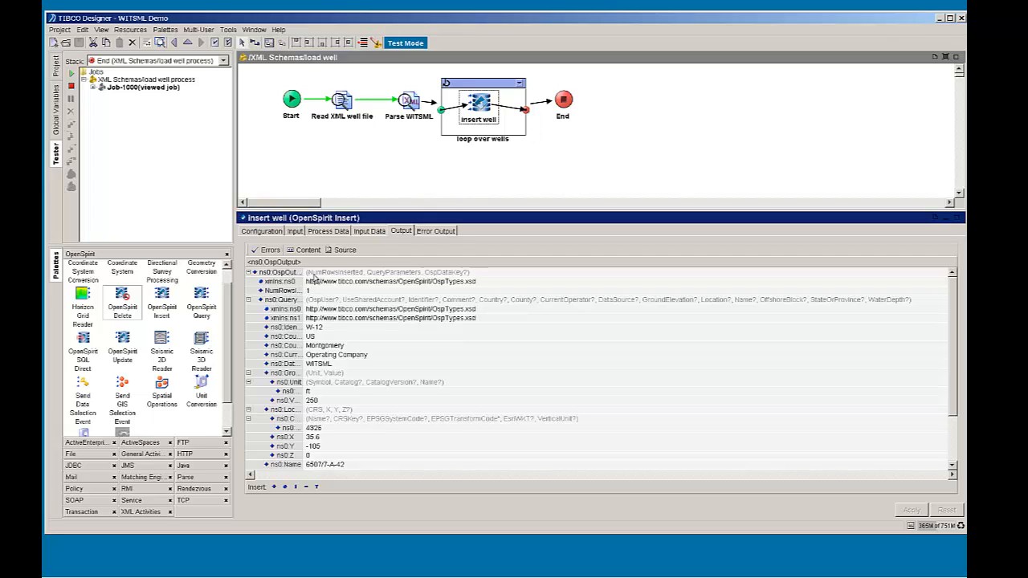
{"action": "left_click_drag", "start_coordinate": [304, 274], "coordinate": [383, 274]}
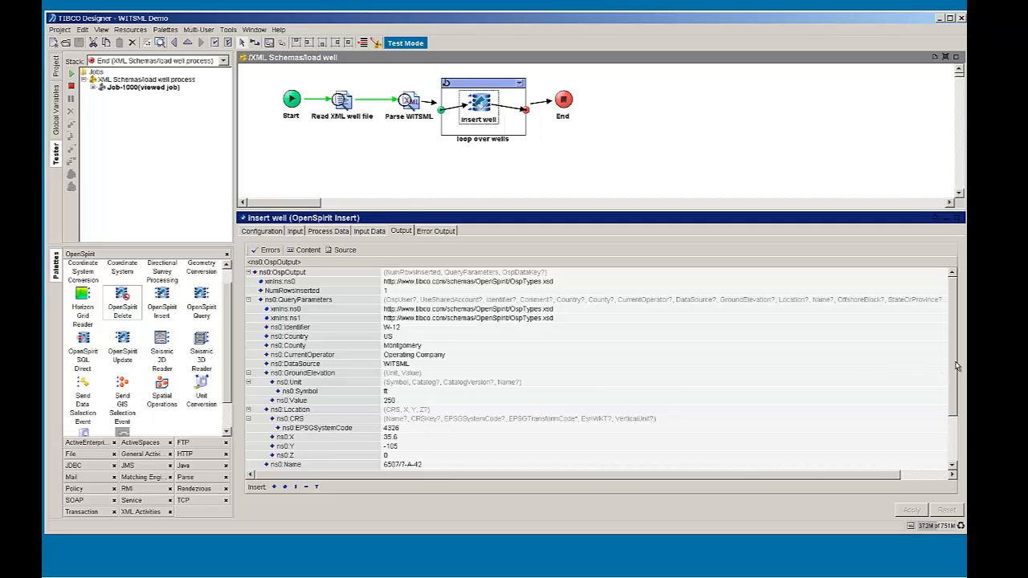
{"action": "left_click_drag", "start_coordinate": [957, 368], "coordinate": [959, 425]}
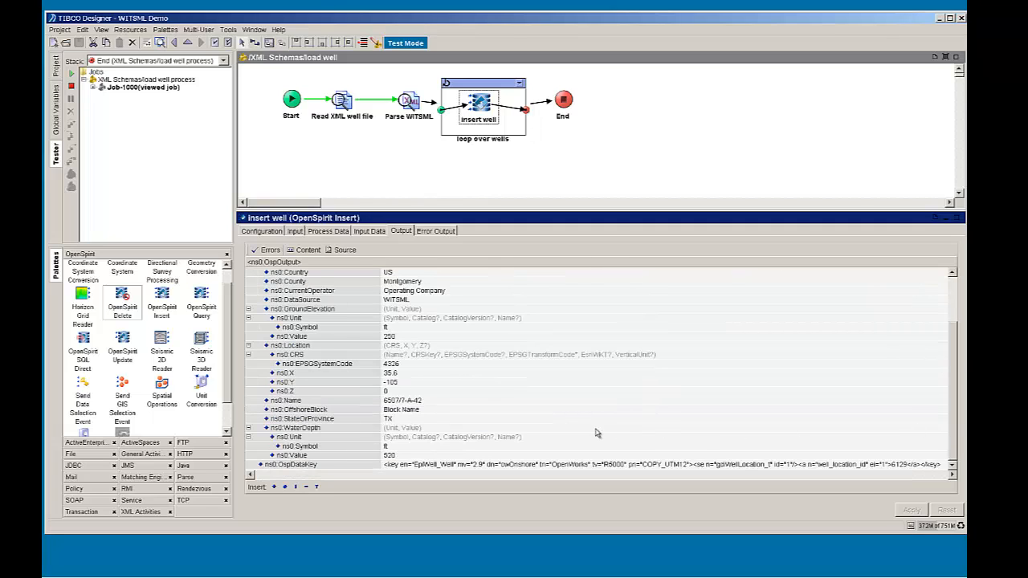